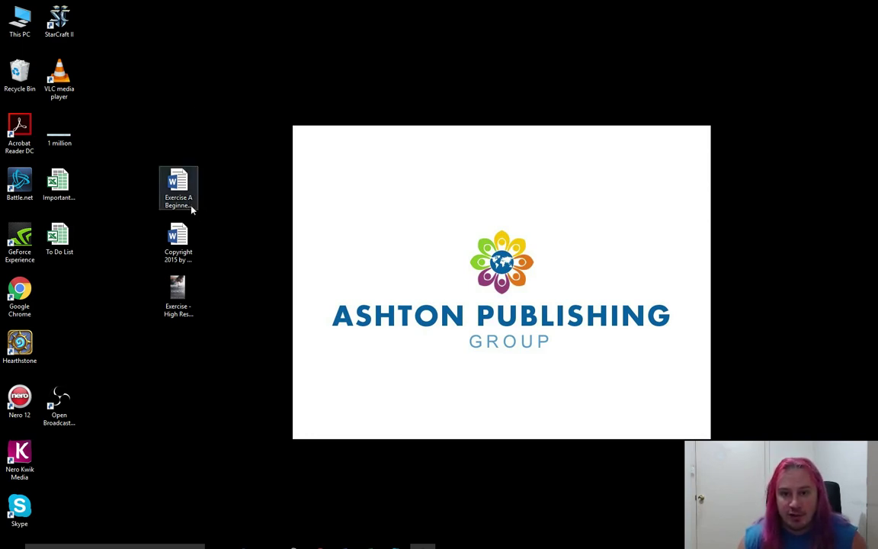
Step: Open the 'Exercise A Beginners Guide' Word file from the desktop
{"action": "left_click", "coordinate": [184, 207]}
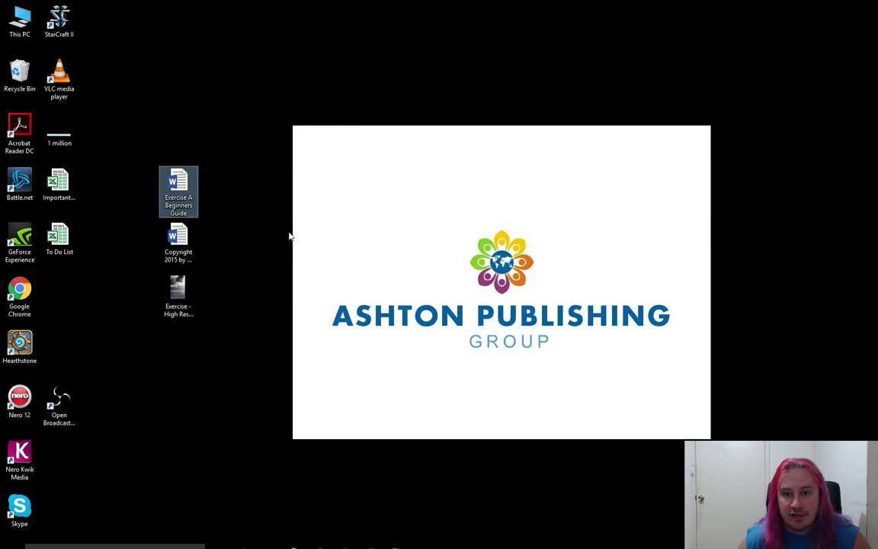
{"action": "left_click", "coordinate": [834, 259]}
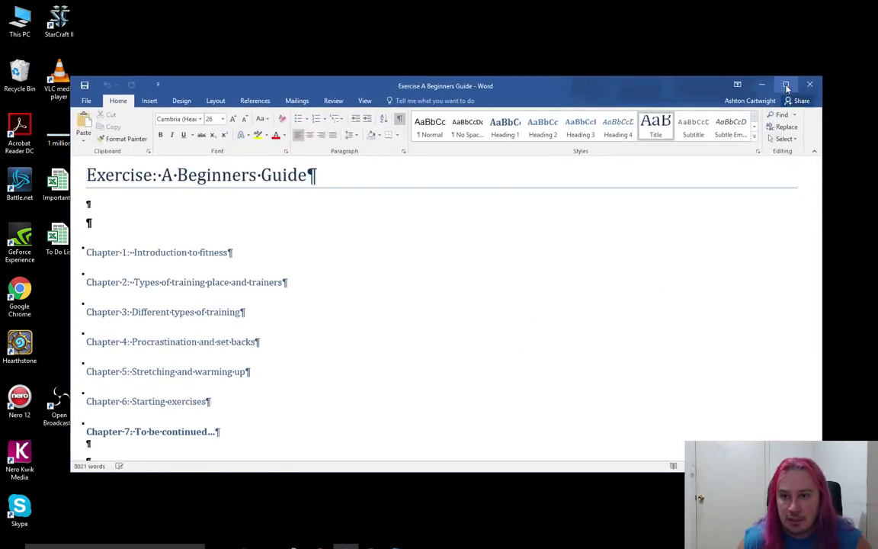
Step: Maximize the Word window and look through the chapter list and Chapter 1 questions
{"action": "left_click", "coordinate": [785, 86]}
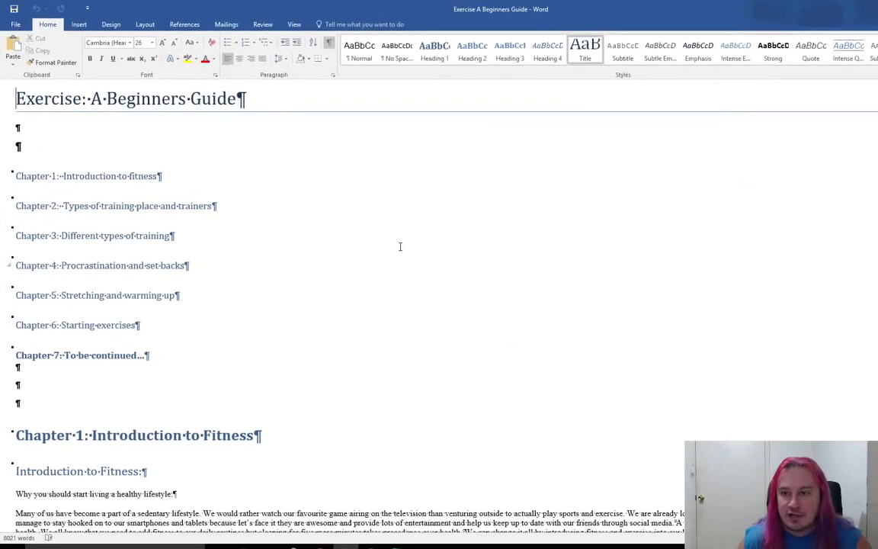
{"action": "scroll", "coordinate": [397, 244], "scroll_direction": "down", "scroll_amount": 3}
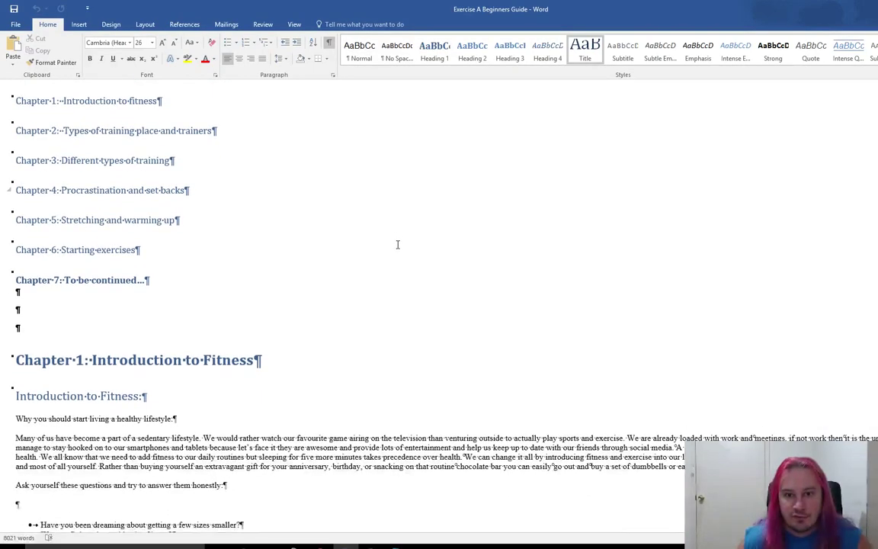
{"action": "scroll", "coordinate": [397, 245], "scroll_direction": "down", "scroll_amount": 10}
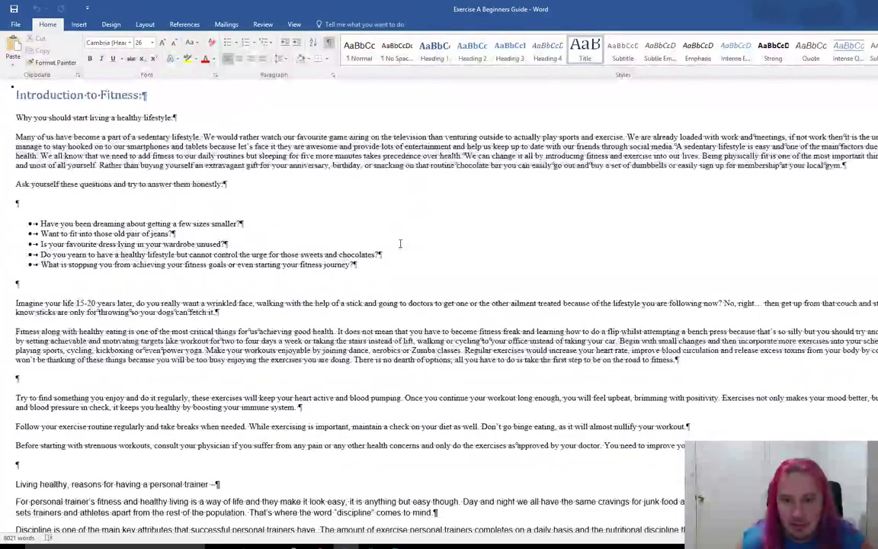
{"action": "scroll", "coordinate": [390, 247], "scroll_direction": "up", "scroll_amount": 12}
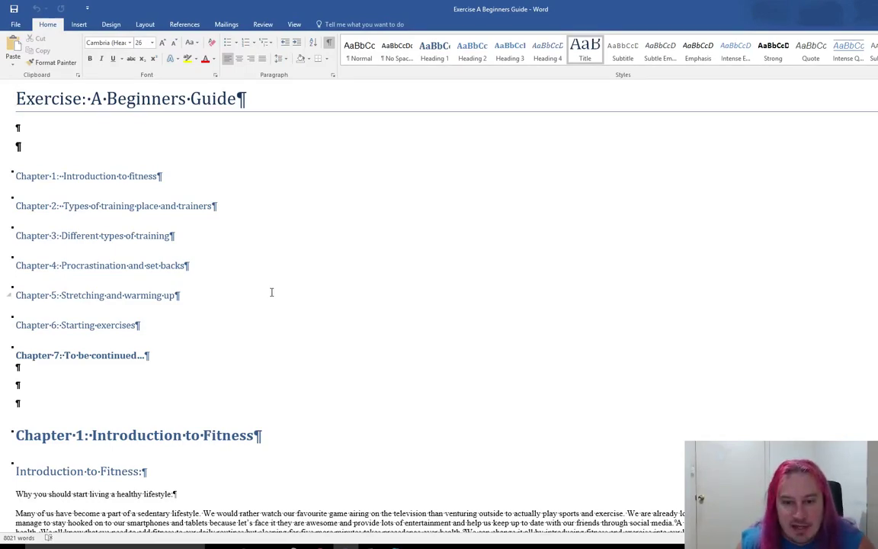
{"action": "scroll", "coordinate": [189, 317], "scroll_direction": "down", "scroll_amount": 5}
{"action": "scroll", "coordinate": [188, 317], "scroll_direction": "down", "scroll_amount": 7}
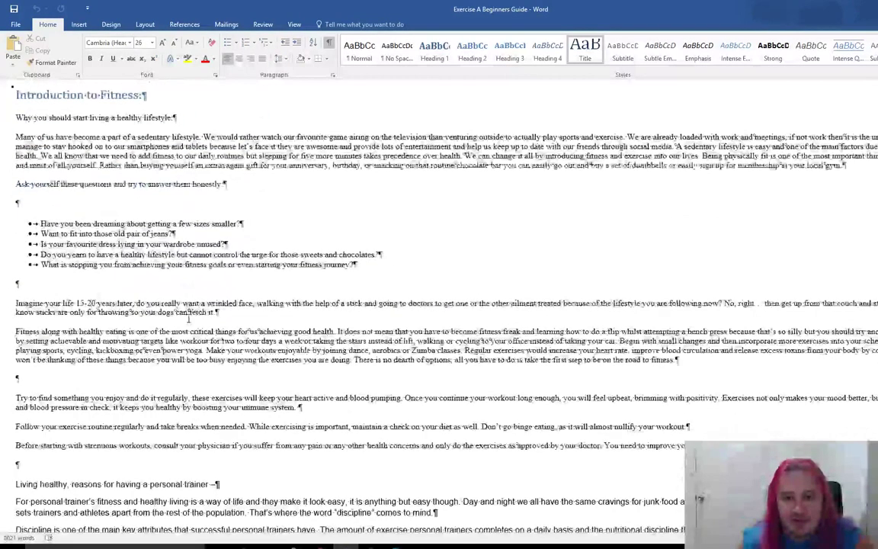
{"action": "left_click", "coordinate": [31, 223]}
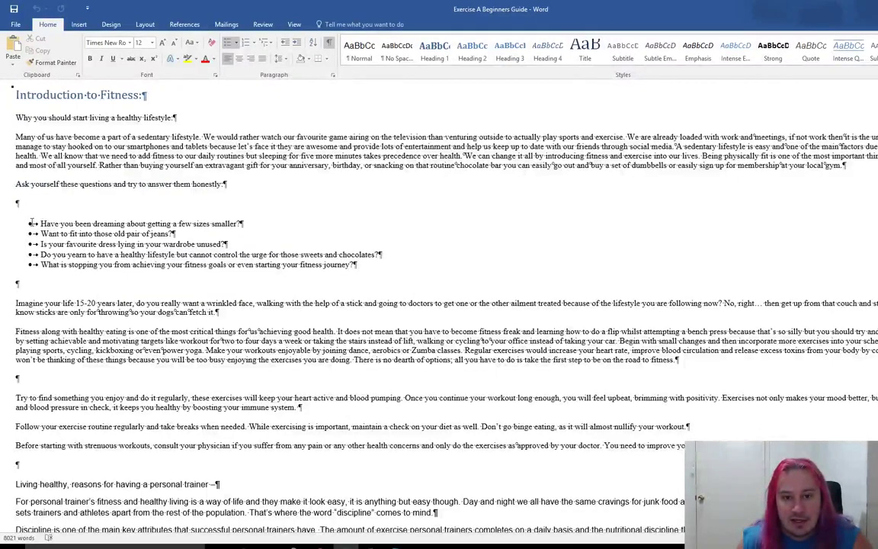
Step: Scroll back to the top of the document and turn off the formatting marks
{"action": "scroll", "coordinate": [274, 256], "scroll_direction": "up", "scroll_amount": 3}
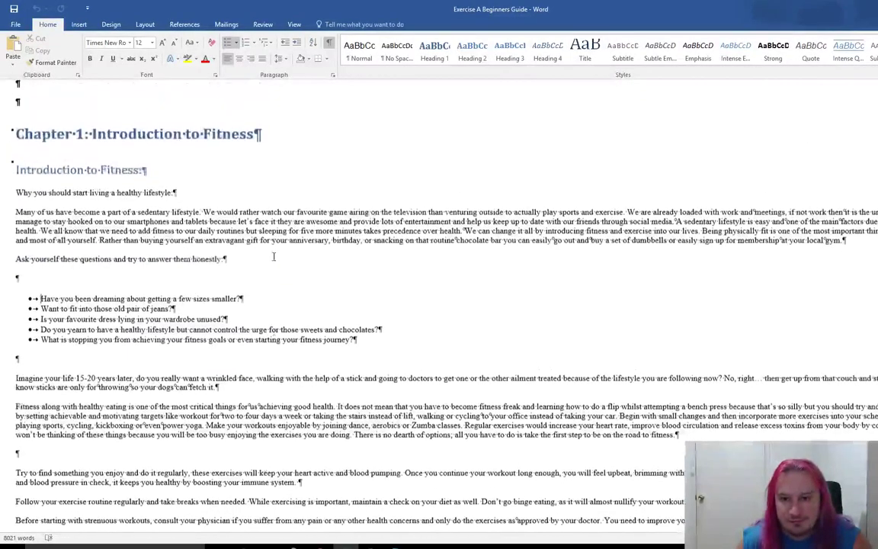
{"action": "scroll", "coordinate": [274, 257], "scroll_direction": "down", "scroll_amount": 7}
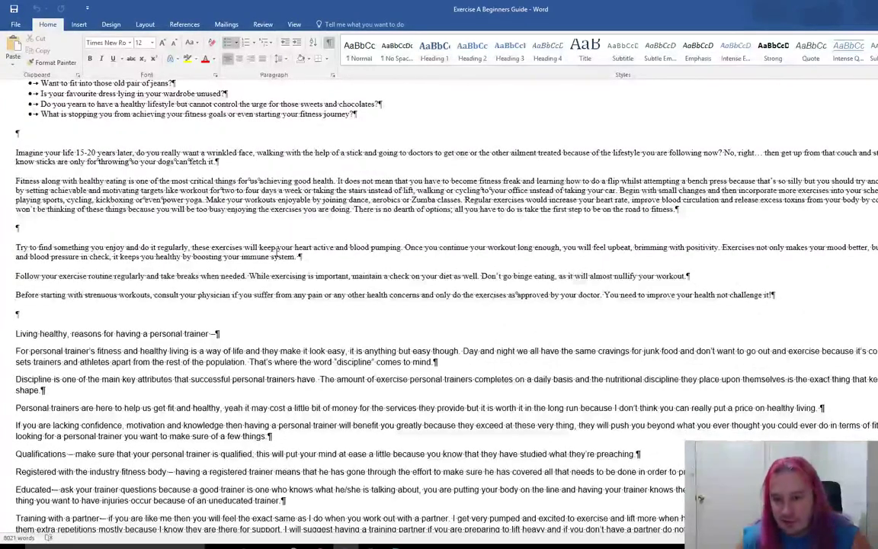
{"action": "scroll", "coordinate": [276, 250], "scroll_direction": "down", "scroll_amount": 4}
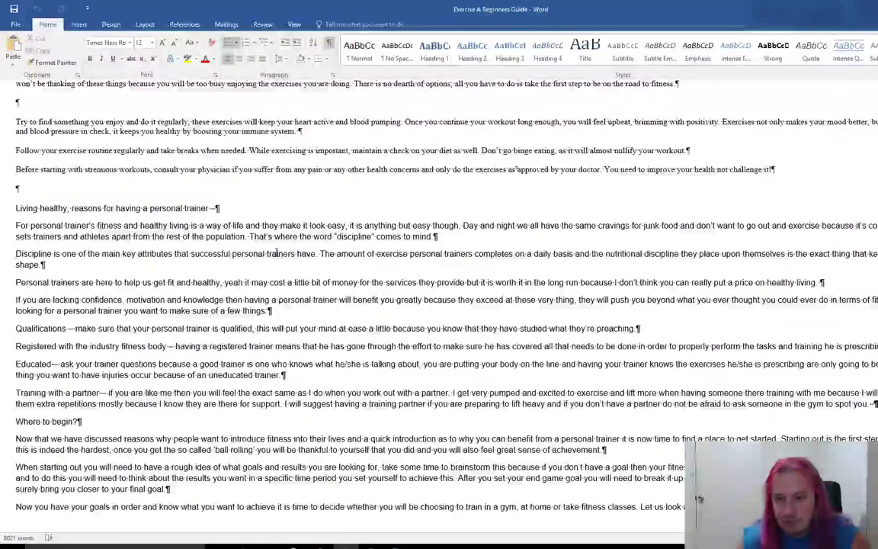
{"action": "scroll", "coordinate": [276, 251], "scroll_direction": "down", "scroll_amount": 3}
{"action": "scroll", "coordinate": [35, 173], "scroll_direction": "up", "scroll_amount": 10}
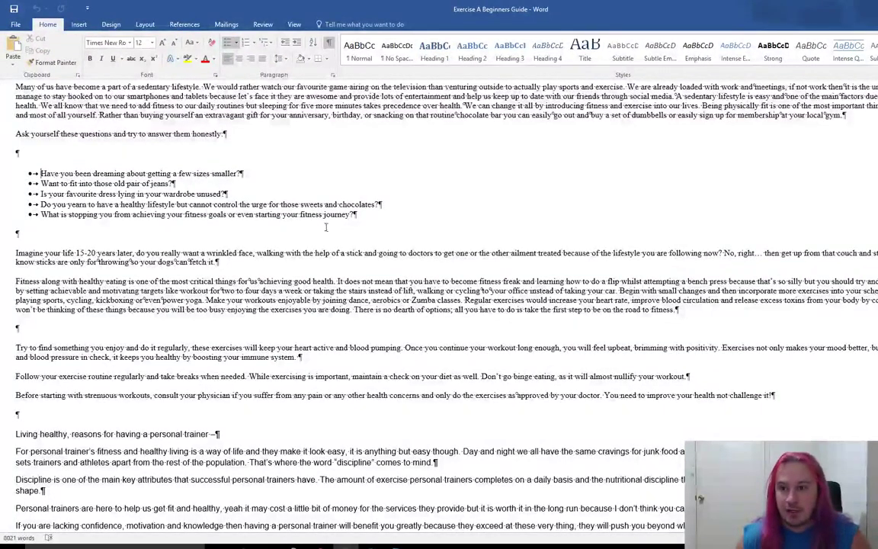
{"action": "scroll", "coordinate": [327, 227], "scroll_direction": "up", "scroll_amount": 7}
{"action": "scroll", "coordinate": [327, 226], "scroll_direction": "up", "scroll_amount": 5}
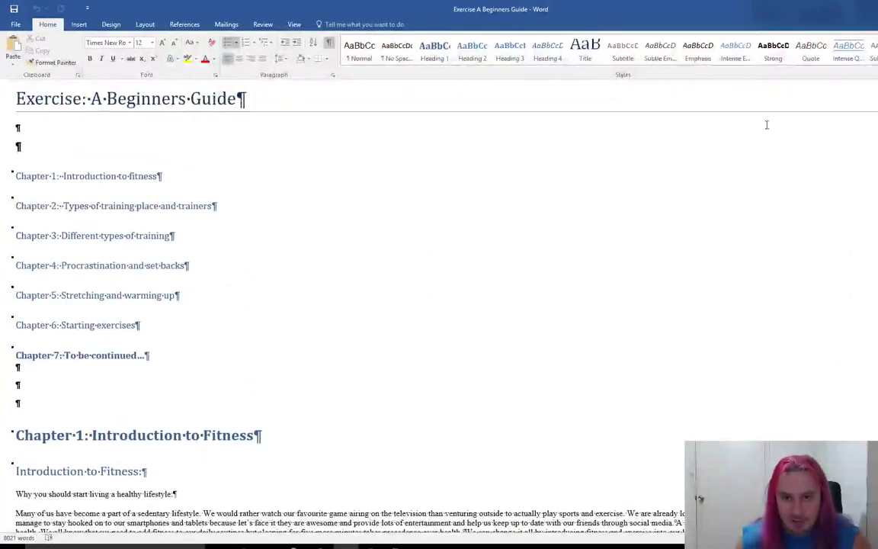
{"action": "left_click", "coordinate": [328, 42]}
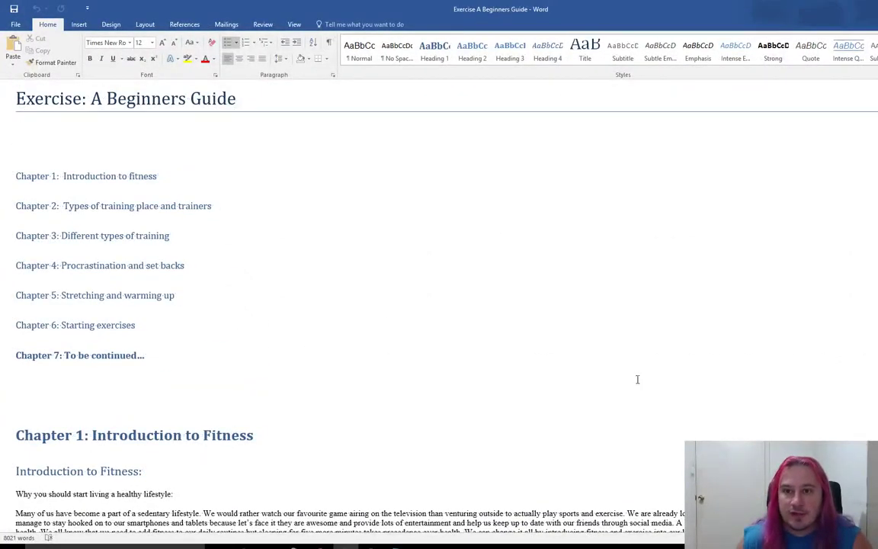
Step: Turn formatting marks back on and inspect the paragraph mark ending the title
{"action": "left_click", "coordinate": [329, 45]}
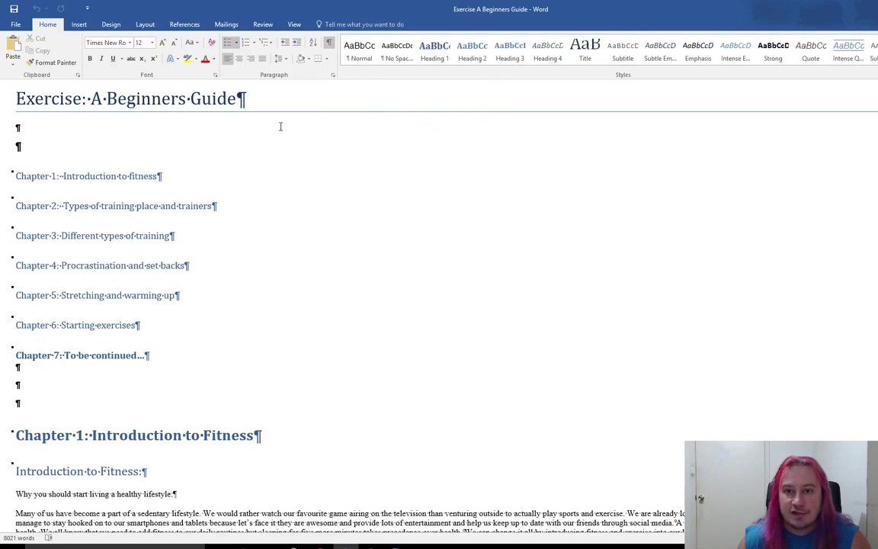
{"action": "left_click_drag", "start_coordinate": [243, 99], "coordinate": [252, 103]}
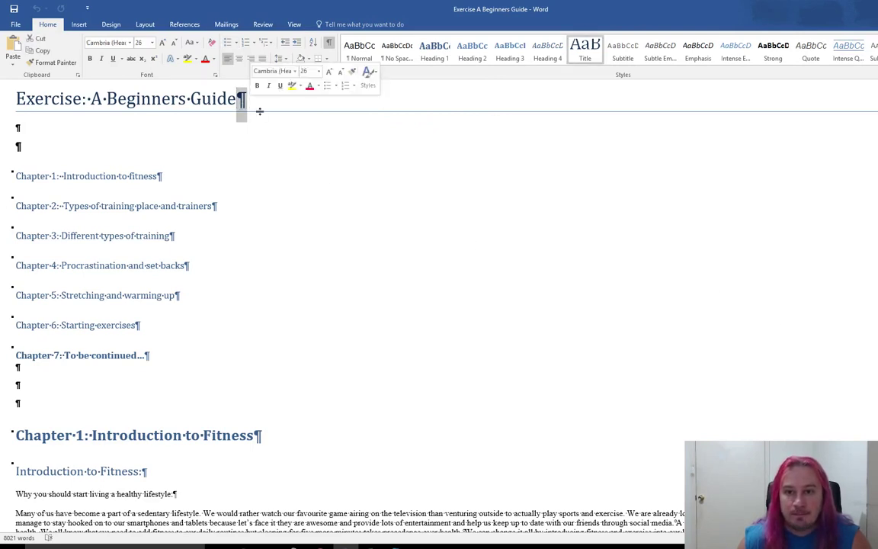
{"action": "left_click", "coordinate": [406, 323]}
{"action": "scroll", "coordinate": [164, 281], "scroll_direction": "down", "scroll_amount": 8}
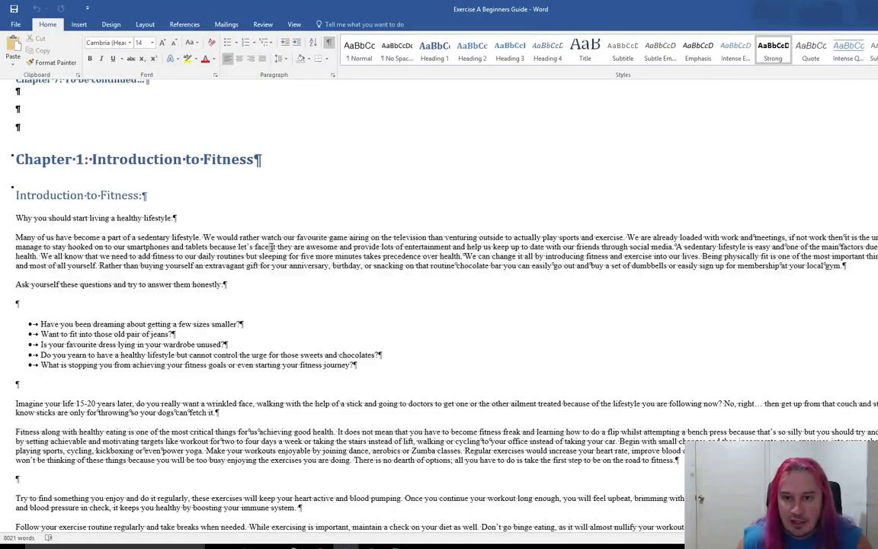
{"action": "double_click", "coordinate": [270, 246]}
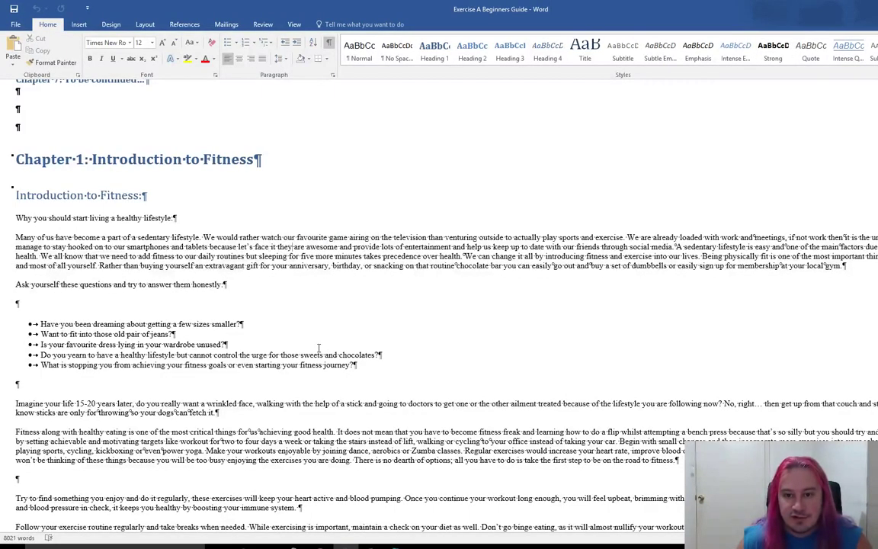
Step: Inspect the two tab marks following the Chapter 2 heading
{"action": "scroll", "coordinate": [318, 348], "scroll_direction": "down", "scroll_amount": 10}
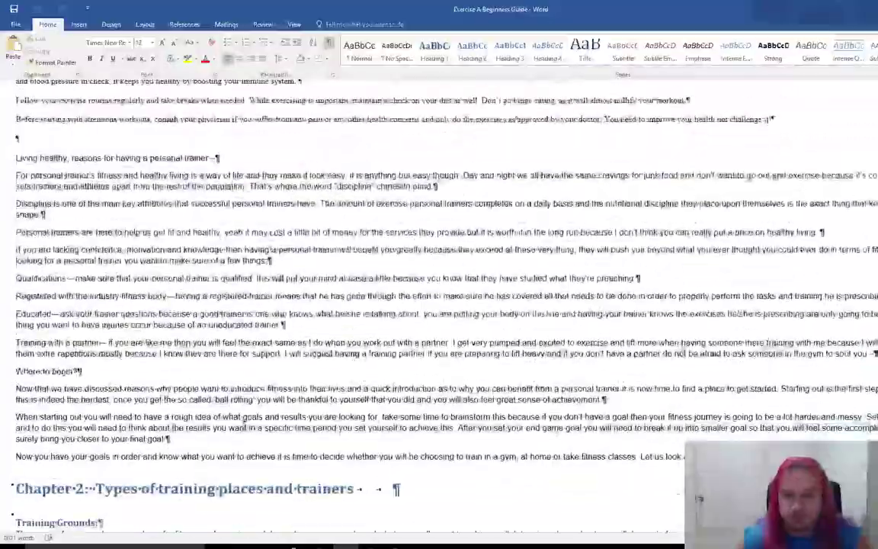
{"action": "scroll", "coordinate": [400, 305], "scroll_direction": "up", "scroll_amount": 3}
{"action": "scroll", "coordinate": [400, 305], "scroll_direction": "down", "scroll_amount": 6}
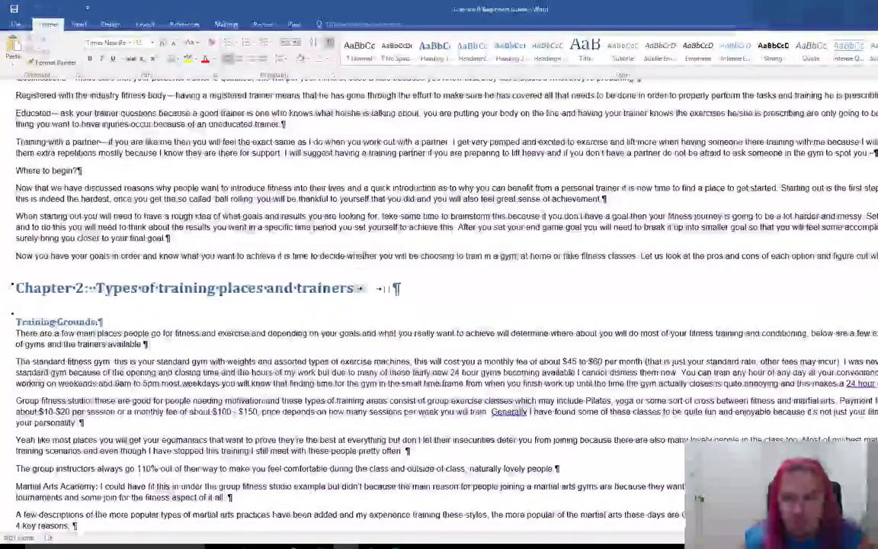
{"action": "left_click_drag", "start_coordinate": [366, 288], "coordinate": [388, 290]}
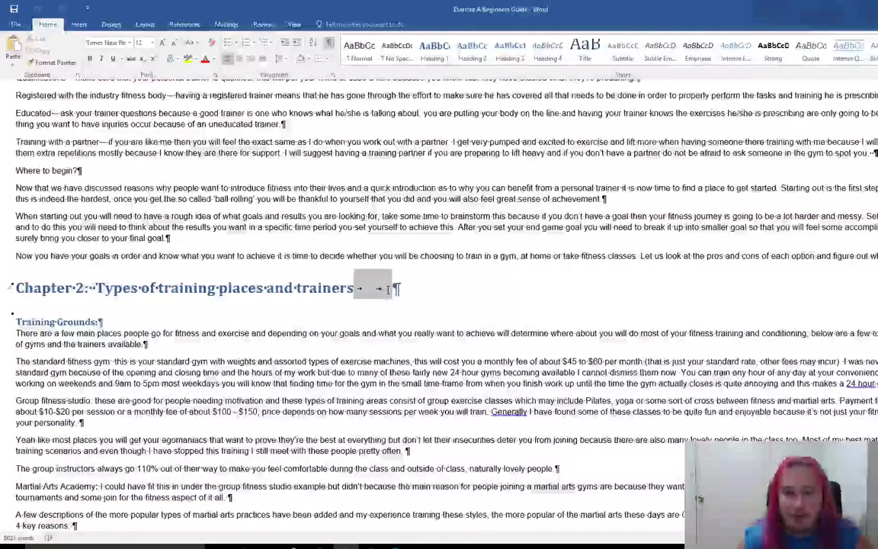
{"action": "left_click", "coordinate": [358, 290]}
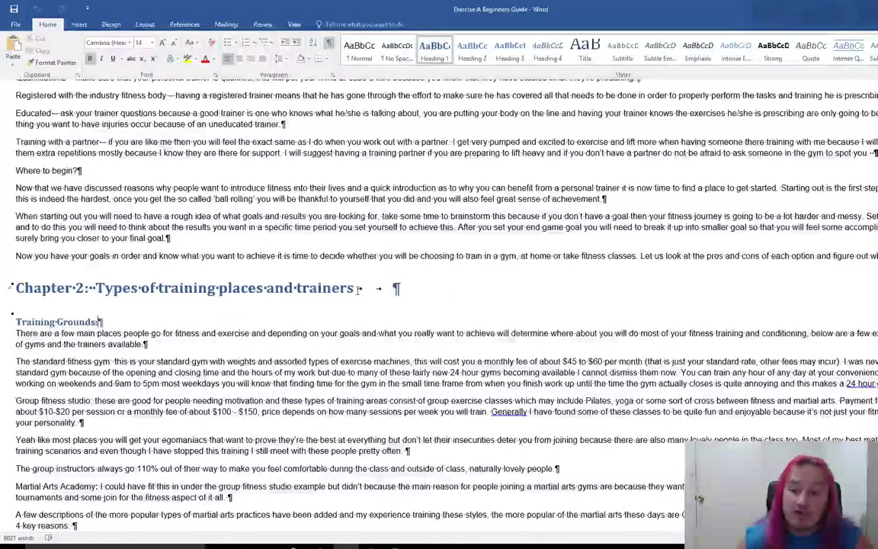
{"action": "left_click_drag", "start_coordinate": [355, 288], "coordinate": [390, 288]}
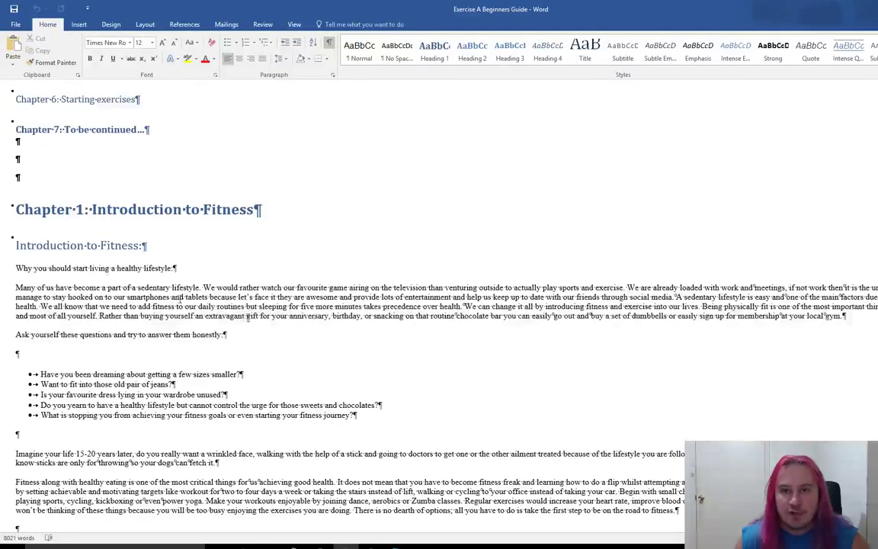
{"action": "scroll", "coordinate": [99, 314], "scroll_direction": "up", "scroll_amount": 5}
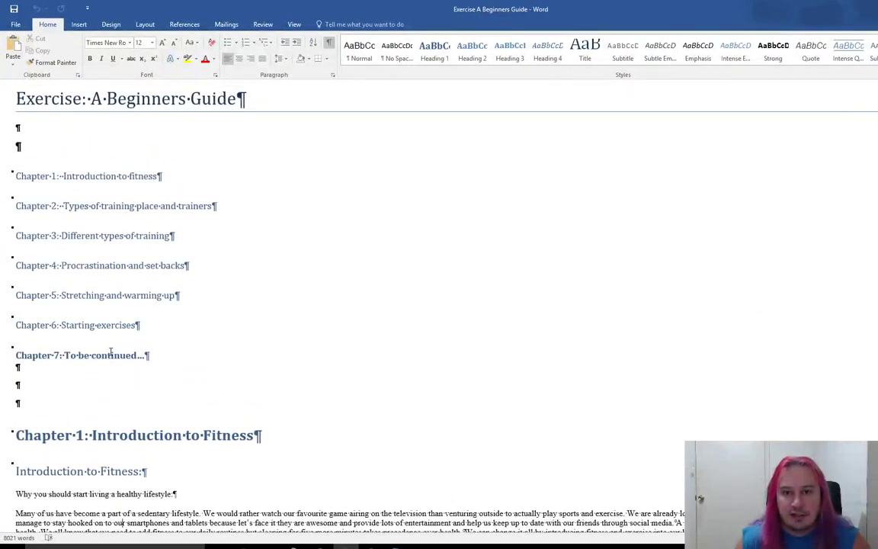
{"action": "scroll", "coordinate": [111, 352], "scroll_direction": "down", "scroll_amount": 4}
{"action": "scroll", "coordinate": [111, 356], "scroll_direction": "down", "scroll_amount": 1}
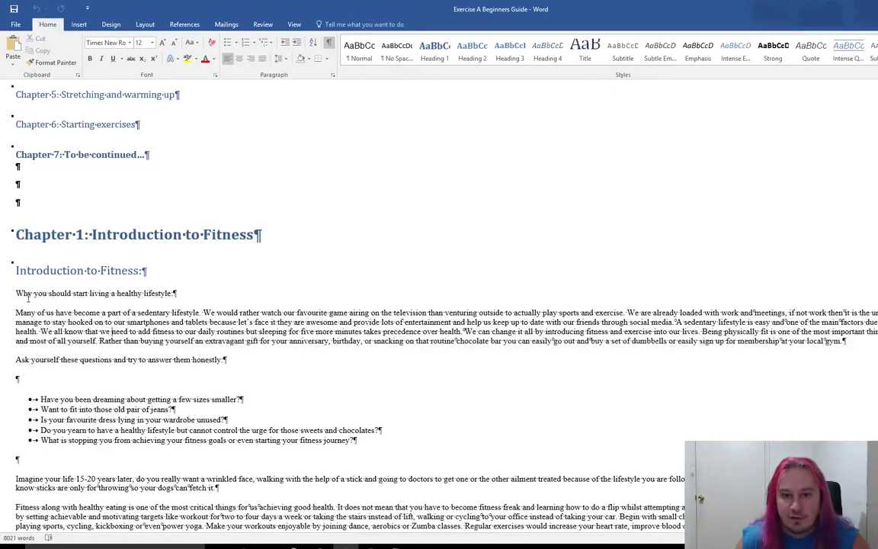
Step: Set the opening words of the first body paragraph to 14 pt
{"action": "left_click_drag", "start_coordinate": [16, 312], "coordinate": [36, 312]}
{"action": "left_click_drag", "start_coordinate": [175, 292], "coordinate": [171, 312]}
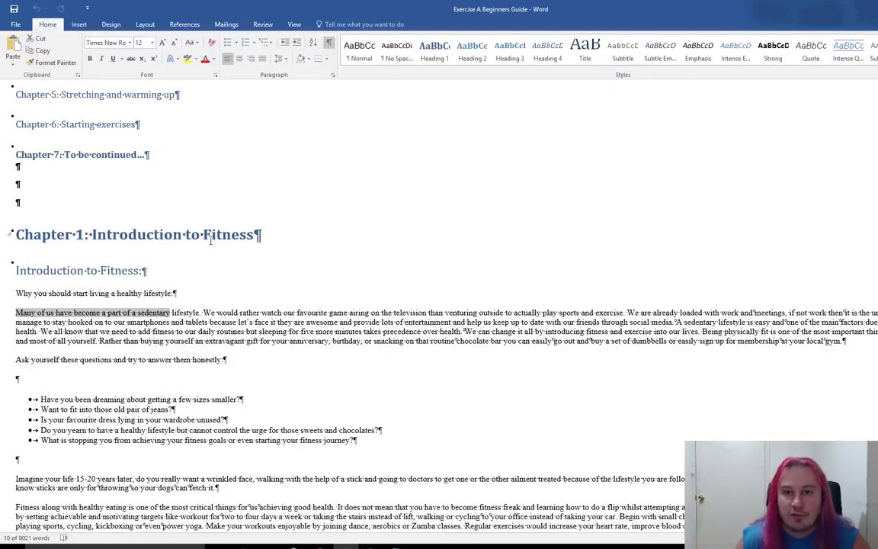
{"action": "left_click", "coordinate": [152, 43]}
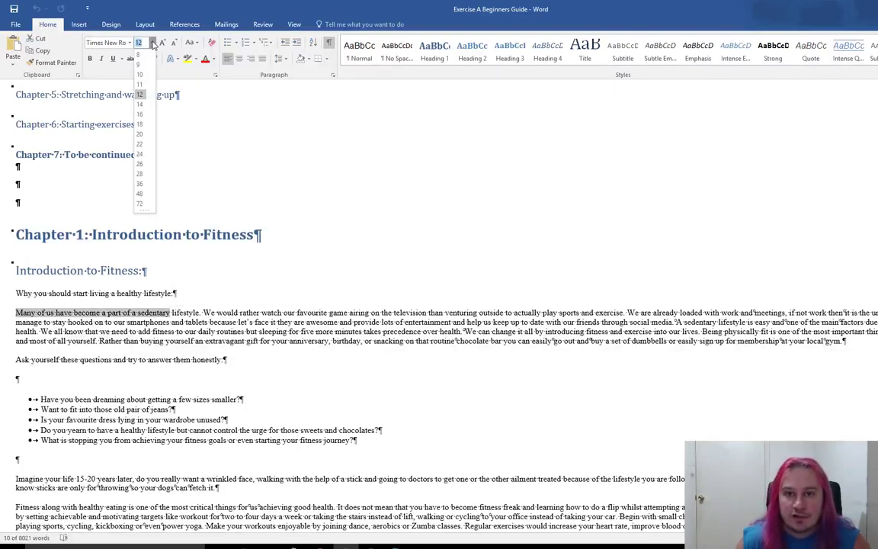
{"action": "left_click", "coordinate": [140, 105]}
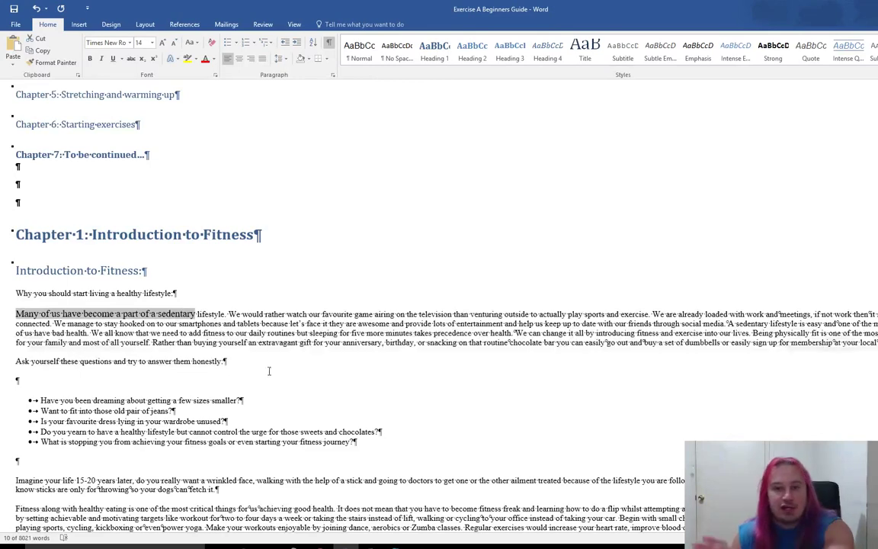
Step: Update the Normal style to match the selected 14 pt body text
{"action": "left_click", "coordinate": [368, 60]}
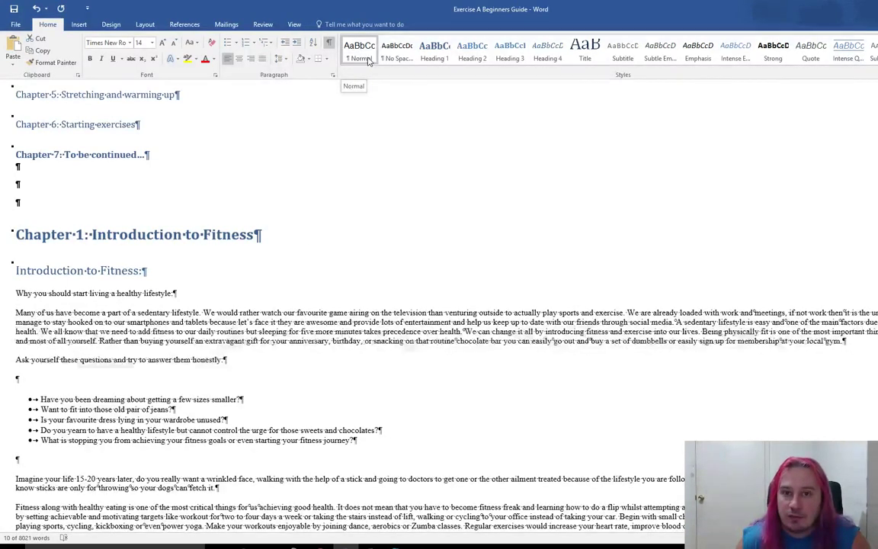
{"action": "key", "text": "ctrl+z"}
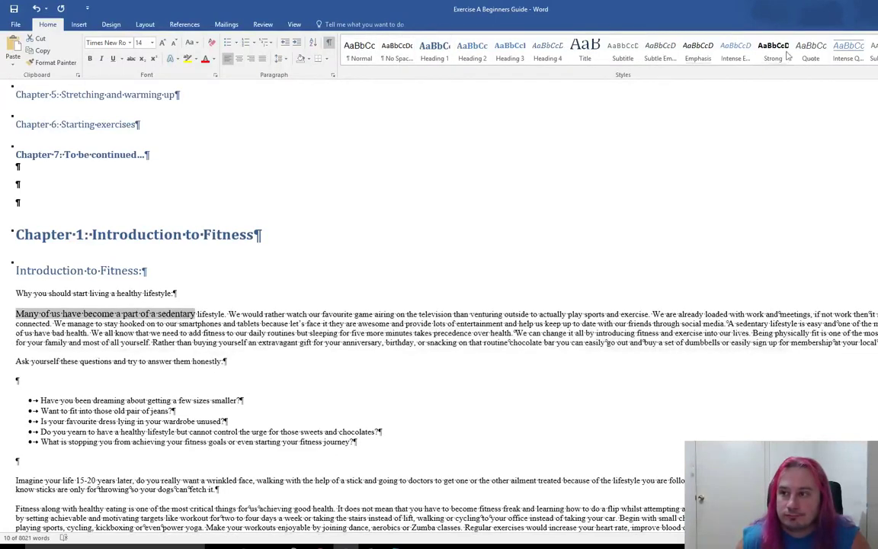
{"action": "left_click", "coordinate": [365, 61]}
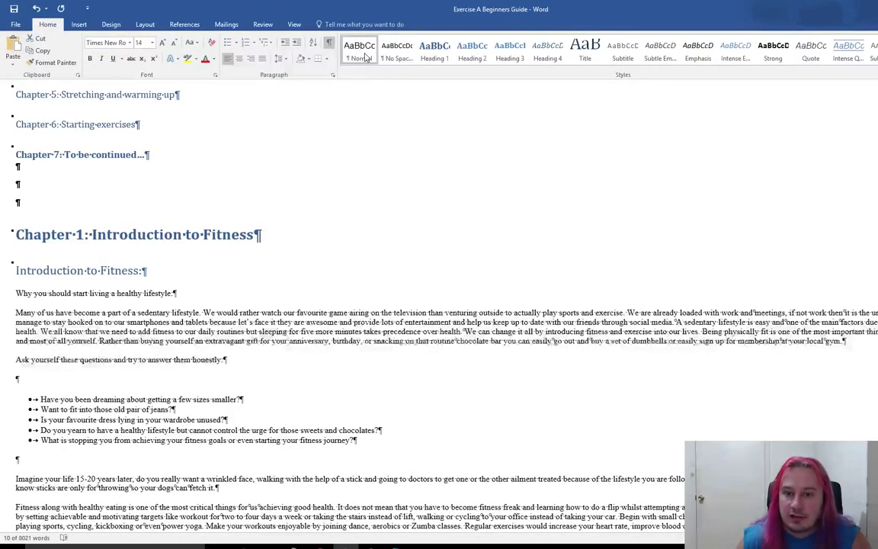
{"action": "key", "text": "ctrl+z"}
{"action": "right_click", "coordinate": [365, 57]}
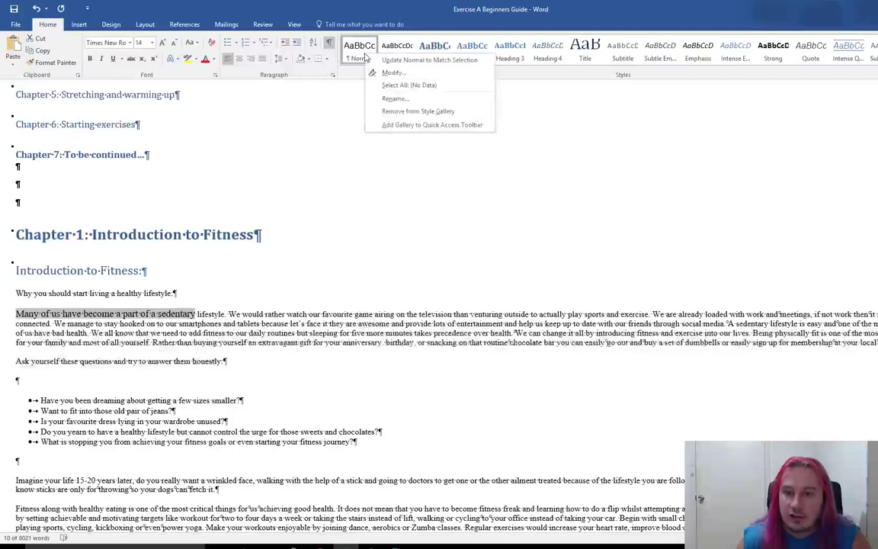
{"action": "left_click", "coordinate": [412, 60]}
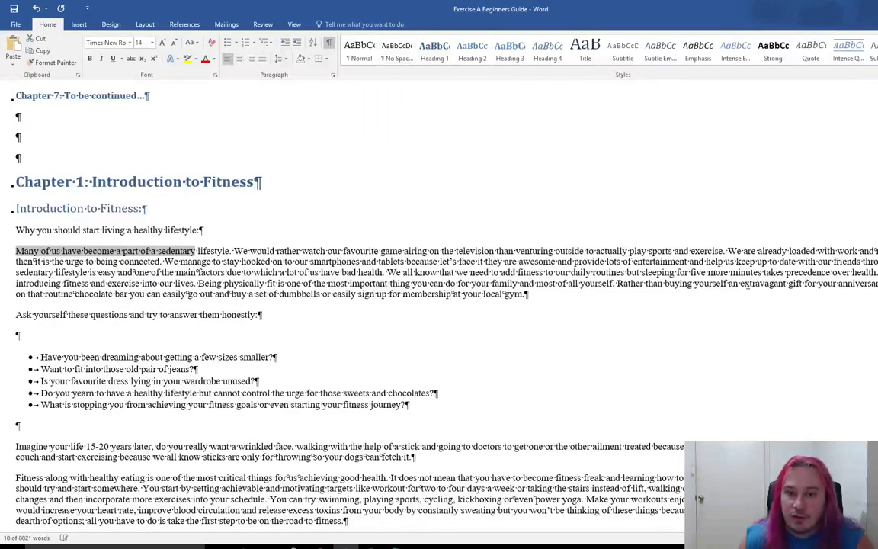
{"action": "left_click", "coordinate": [592, 319]}
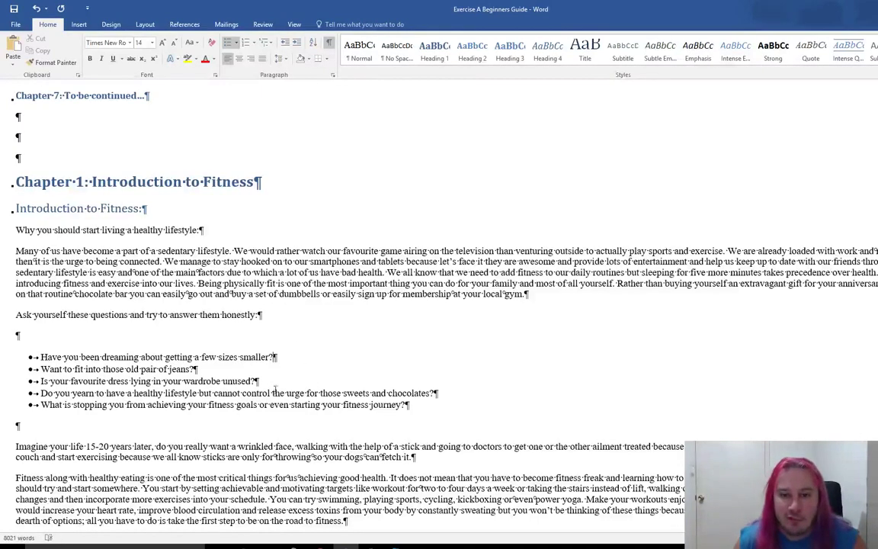
Step: Apply the Normal style to the title 'Exercise: A Beginners Guide'
{"action": "scroll", "coordinate": [288, 378], "scroll_direction": "up", "scroll_amount": 5}
{"action": "scroll", "coordinate": [349, 414], "scroll_direction": "up", "scroll_amount": 3}
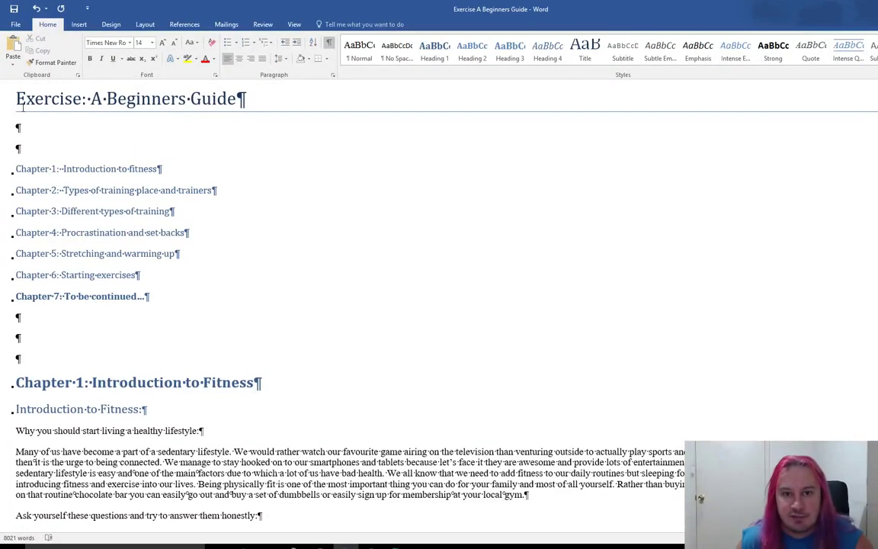
{"action": "left_click_drag", "start_coordinate": [253, 105], "coordinate": [15, 99]}
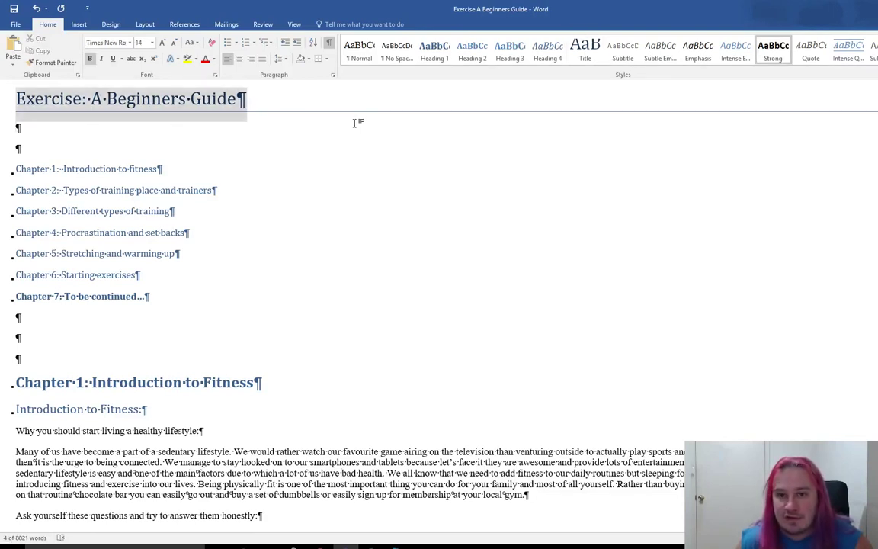
{"action": "left_click", "coordinate": [265, 107]}
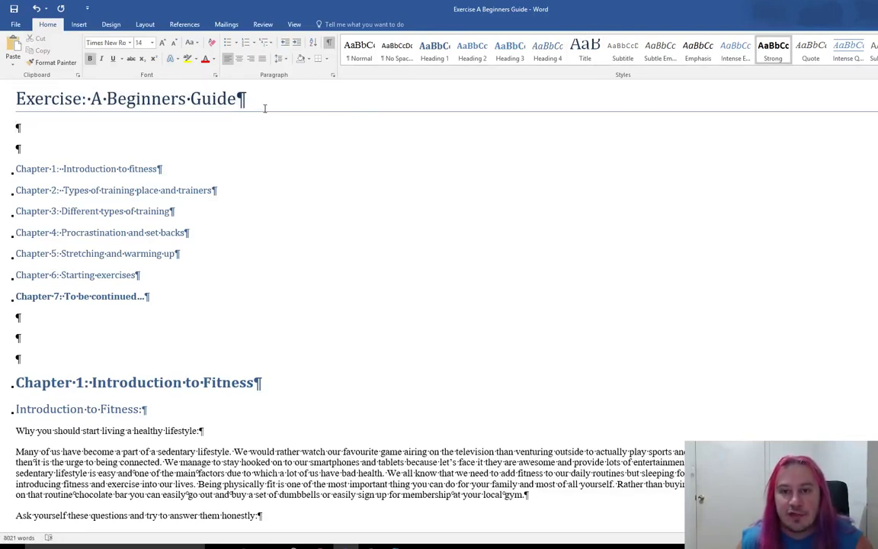
{"action": "triple_click", "coordinate": [23, 100]}
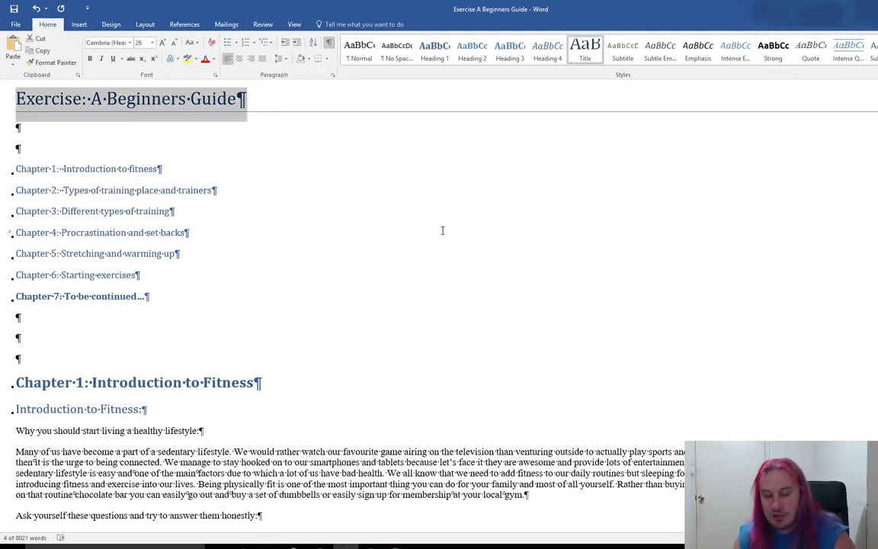
{"action": "left_click", "coordinate": [359, 51]}
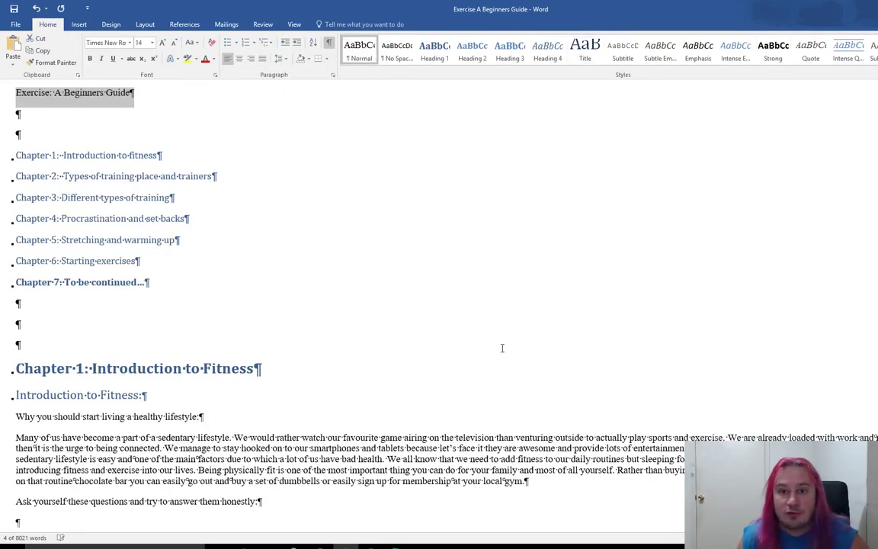
{"action": "left_click", "coordinate": [297, 265]}
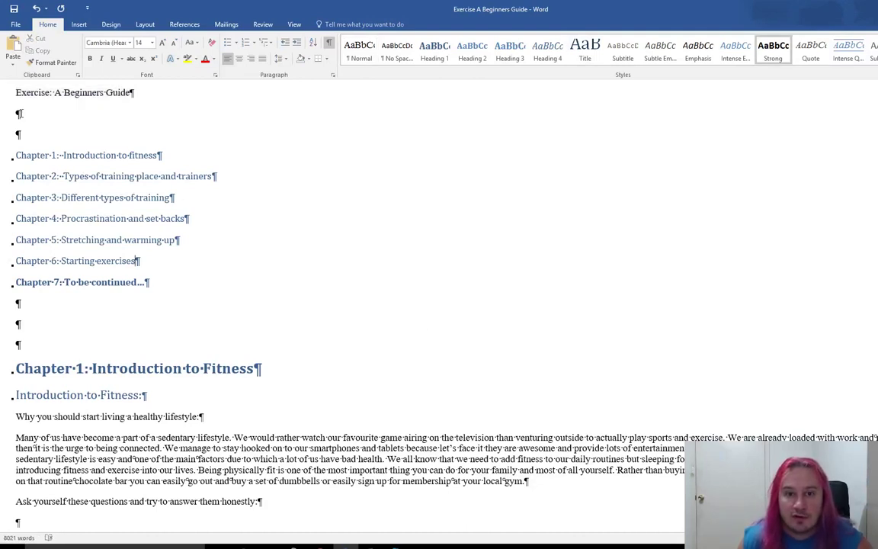
Step: Delete the two empty lines below the title
{"action": "left_click_drag", "start_coordinate": [17, 113], "coordinate": [22, 134]}
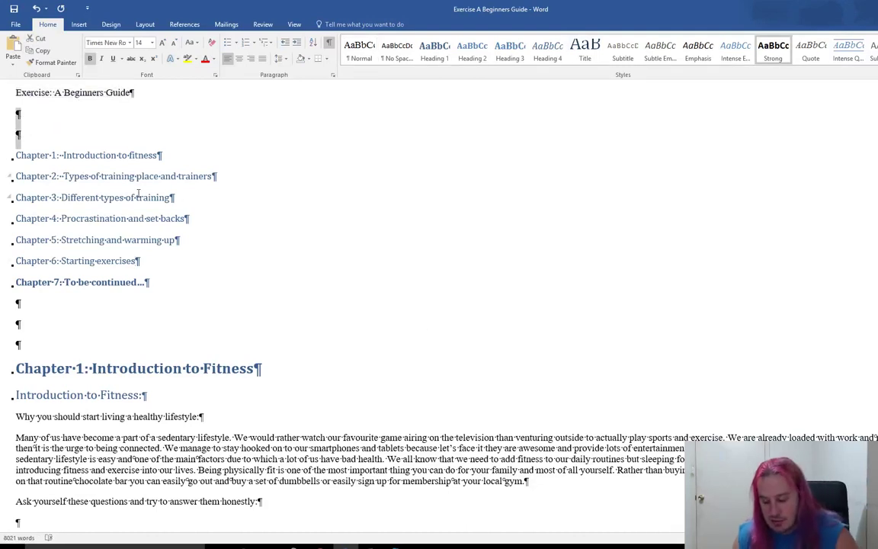
{"action": "key", "text": "Delete"}
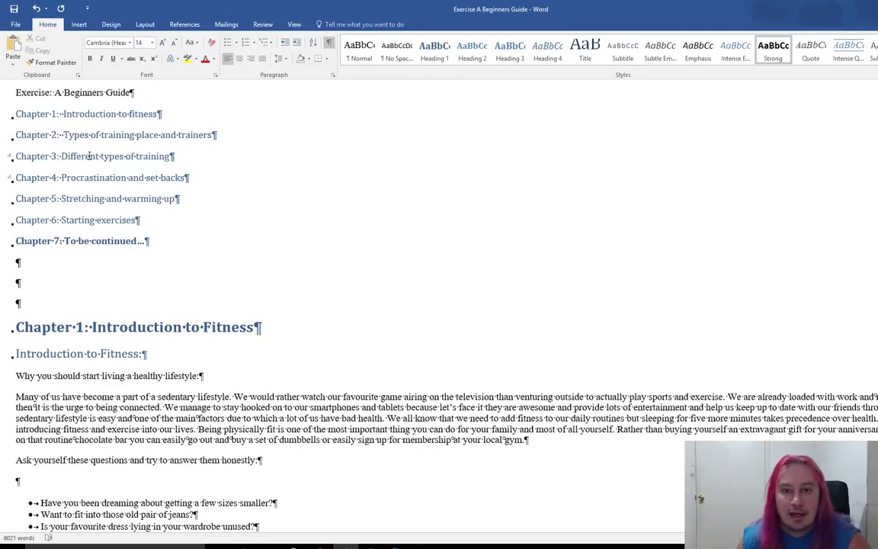
{"action": "left_click", "coordinate": [77, 114]}
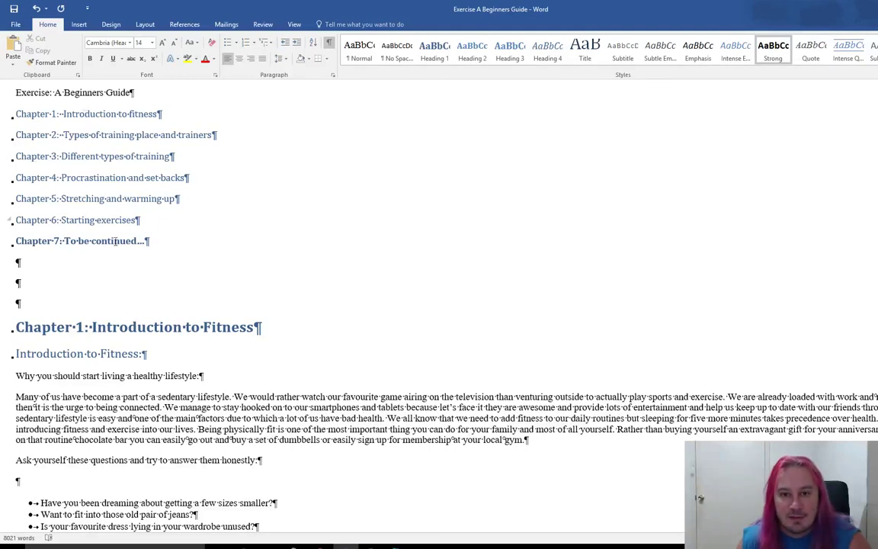
Step: Select the Chapter 1–7 contents list under the title and delete it
{"action": "left_click", "coordinate": [109, 198]}
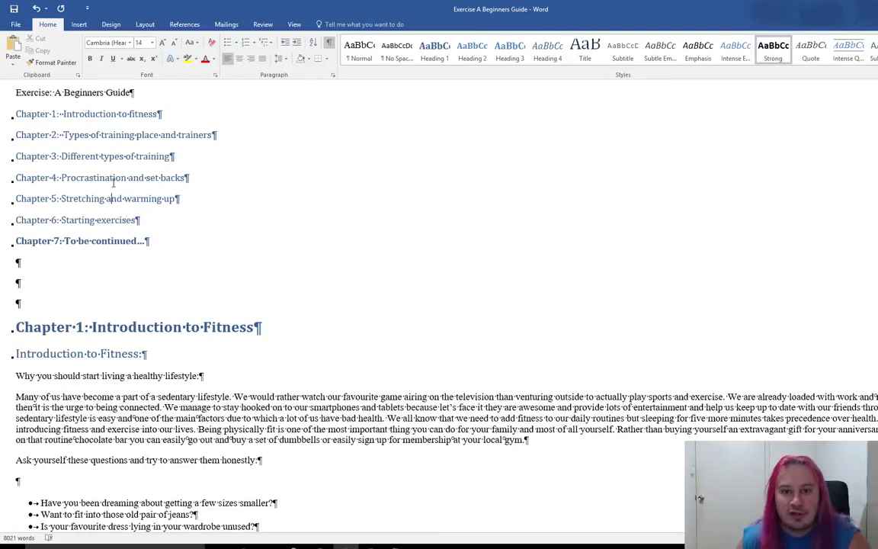
{"action": "left_click", "coordinate": [122, 135]}
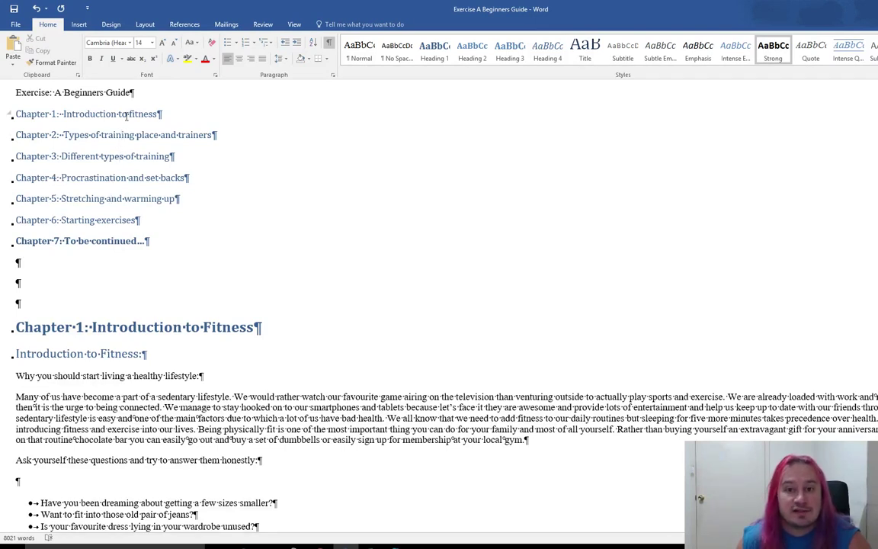
{"action": "left_click", "coordinate": [90, 134]}
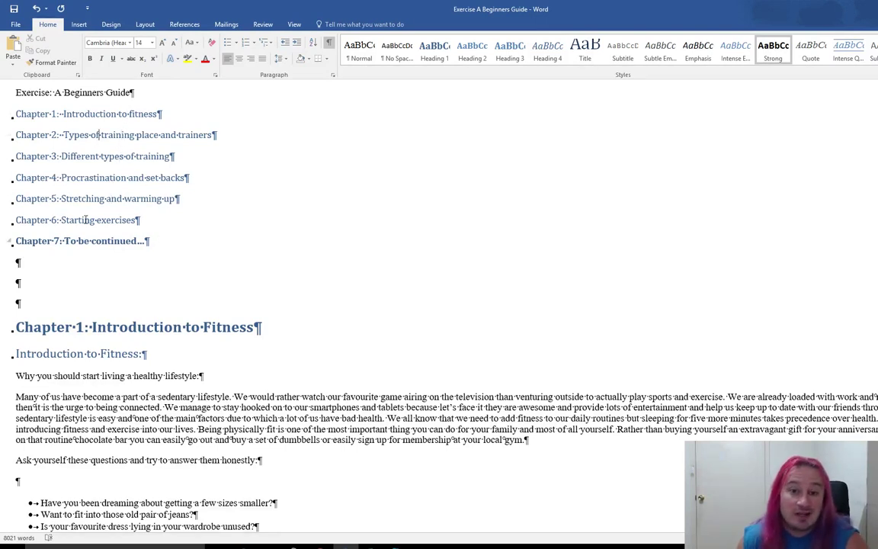
{"action": "left_click_drag", "start_coordinate": [150, 241], "coordinate": [15, 114]}
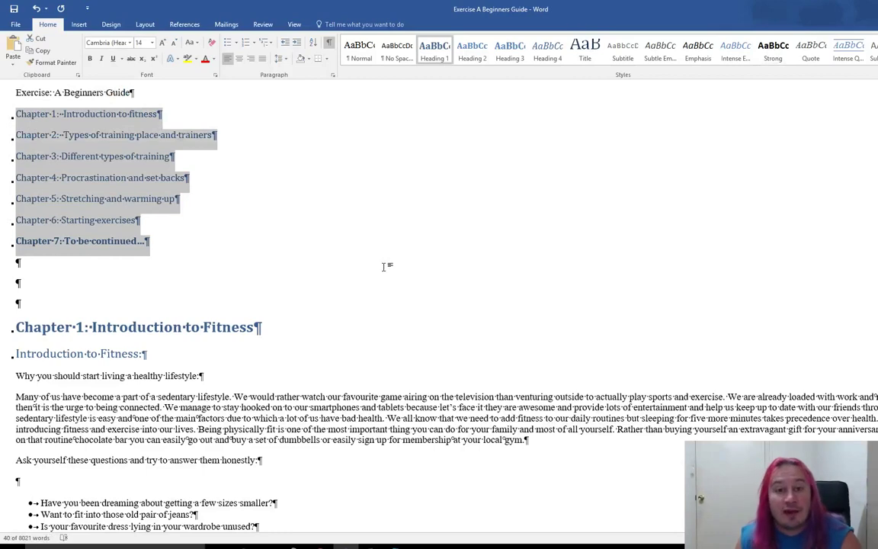
{"action": "key", "text": "Delete"}
{"action": "key", "text": "Delete"}
{"action": "key", "text": "Delete"}
{"action": "key", "text": "Delete"}
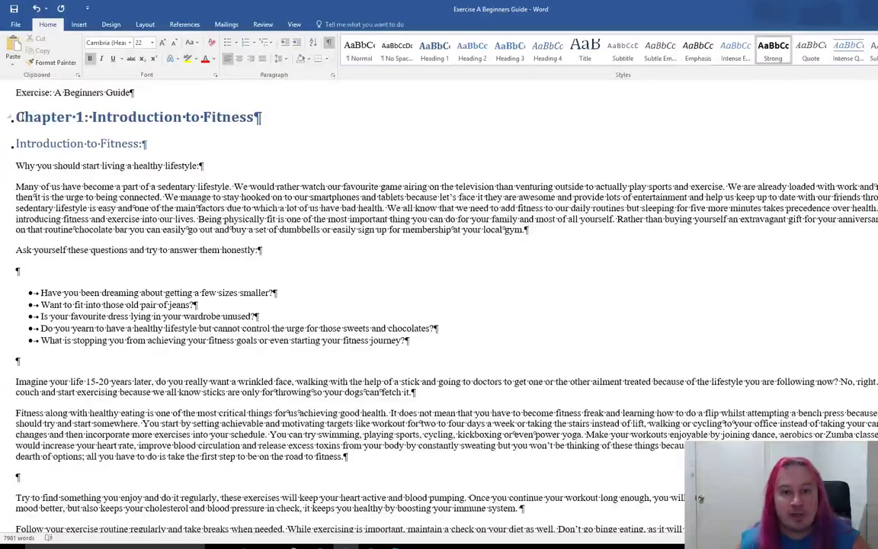
Step: Give 'Chapter 1: Introduction to Fitness' the Heading 1 style after trying 22 pt
{"action": "left_click_drag", "start_coordinate": [16, 117], "coordinate": [279, 132]}
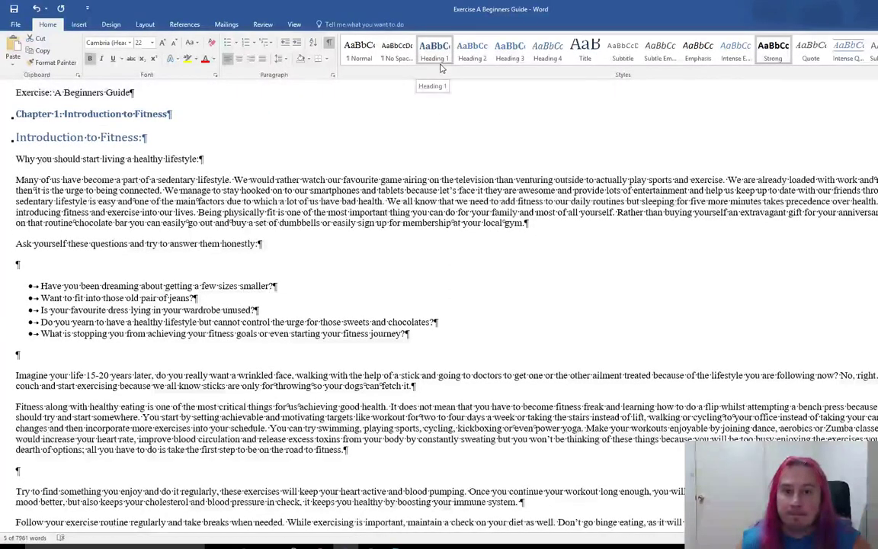
{"action": "left_click", "coordinate": [595, 135]}
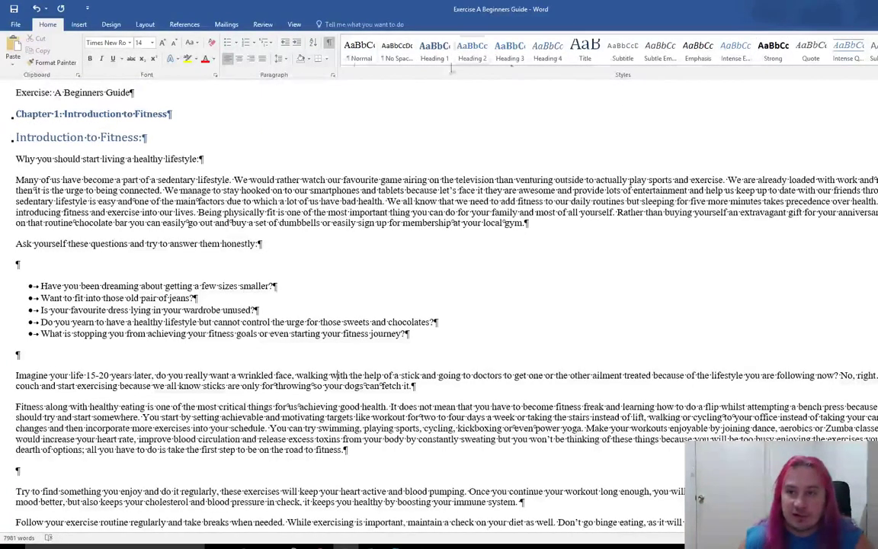
{"action": "left_click_drag", "start_coordinate": [172, 115], "coordinate": [18, 113]}
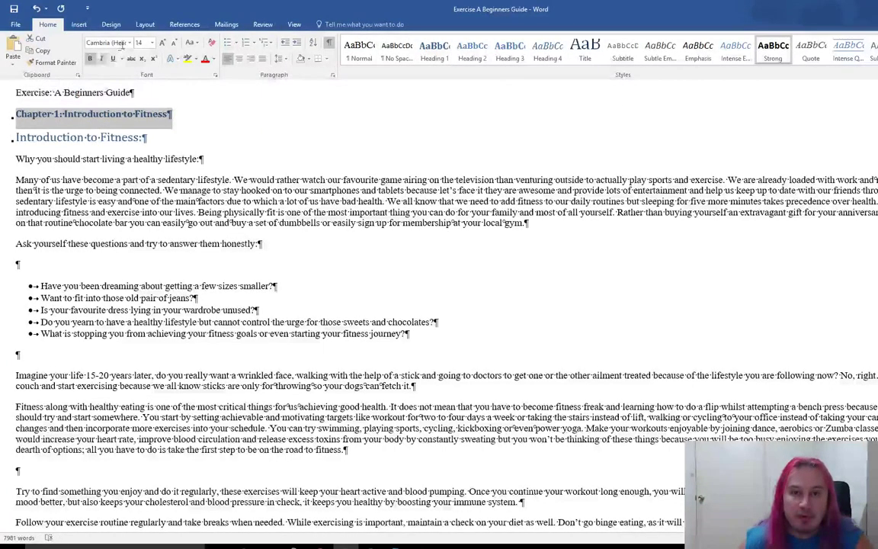
{"action": "left_click", "coordinate": [152, 43]}
{"action": "left_click", "coordinate": [143, 144]}
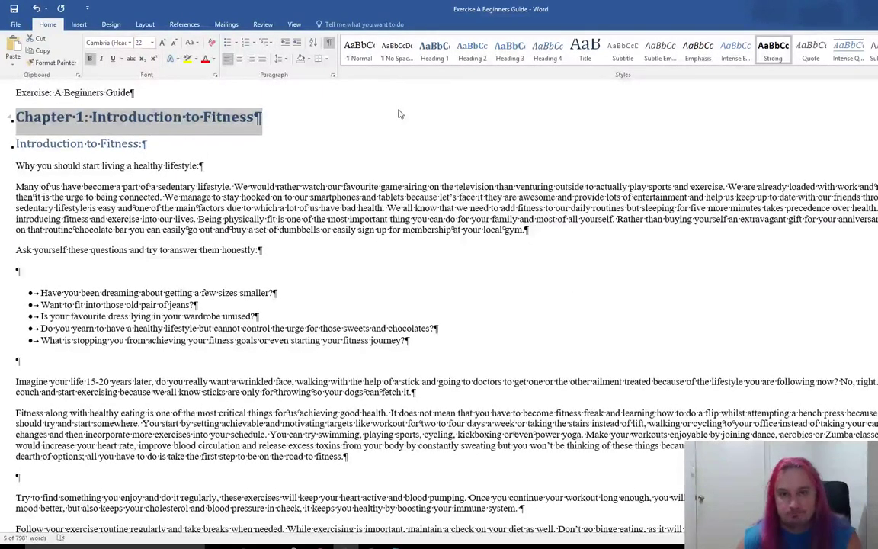
{"action": "left_click", "coordinate": [441, 51]}
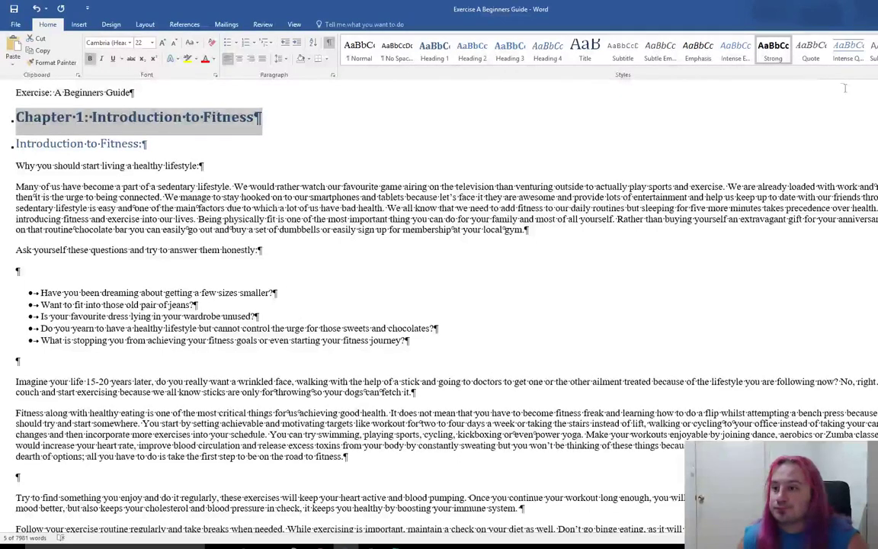
{"action": "left_click", "coordinate": [435, 55]}
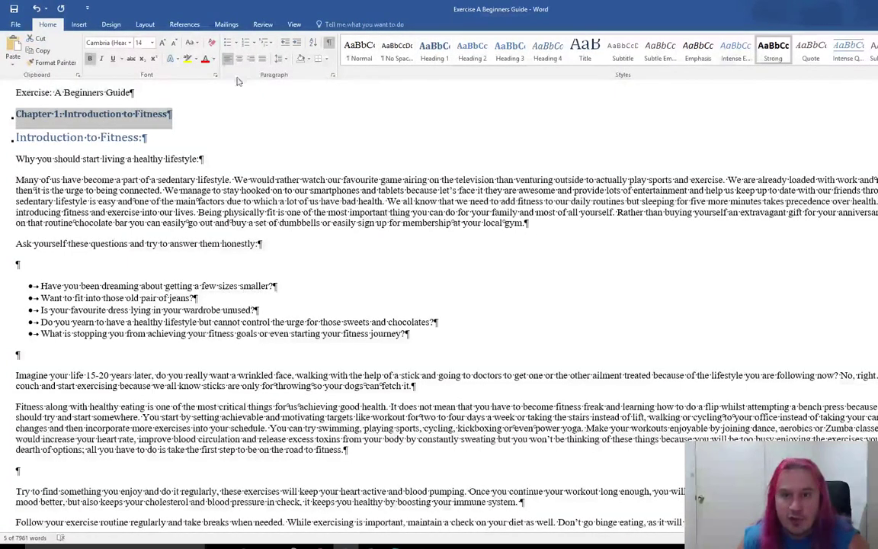
Step: Enlarge the Chapter 1 heading to 24 pt and update Heading 1 to match it
{"action": "left_click", "coordinate": [152, 43]}
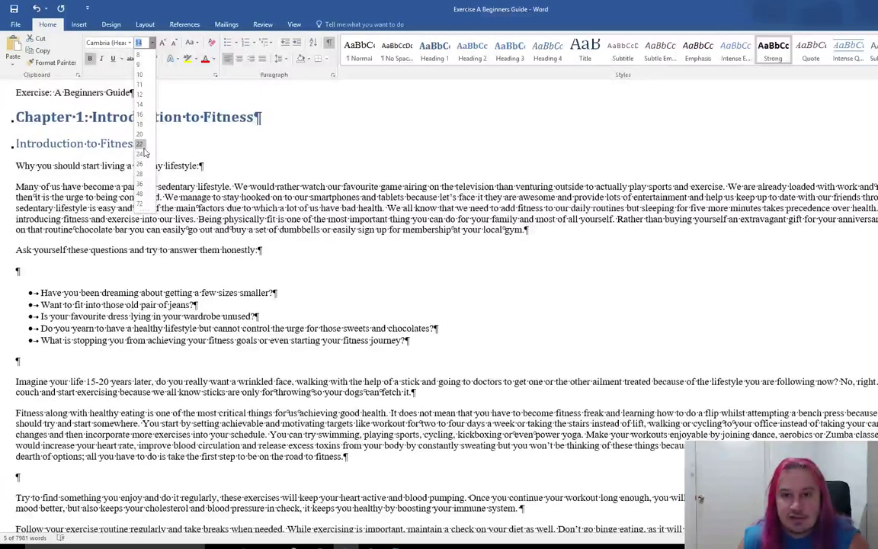
{"action": "left_click", "coordinate": [143, 155]}
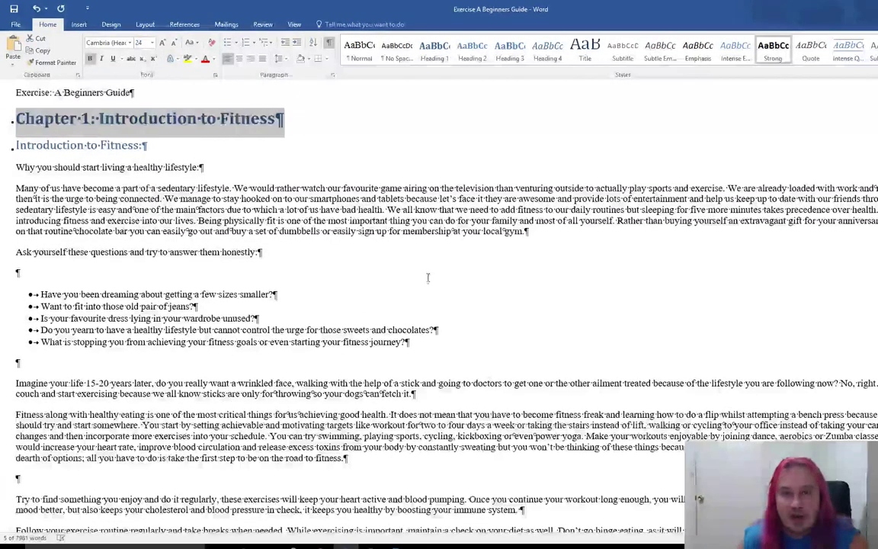
{"action": "left_click", "coordinate": [435, 268]}
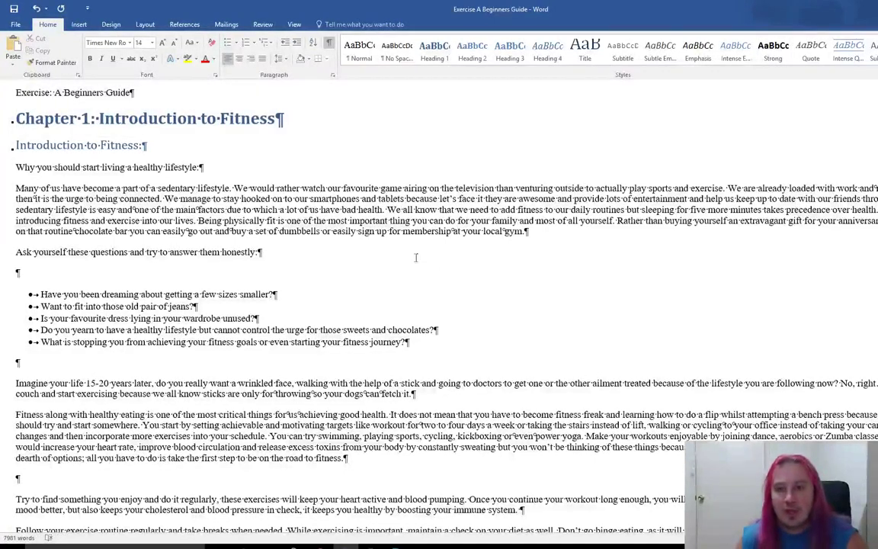
{"action": "left_click", "coordinate": [167, 120]}
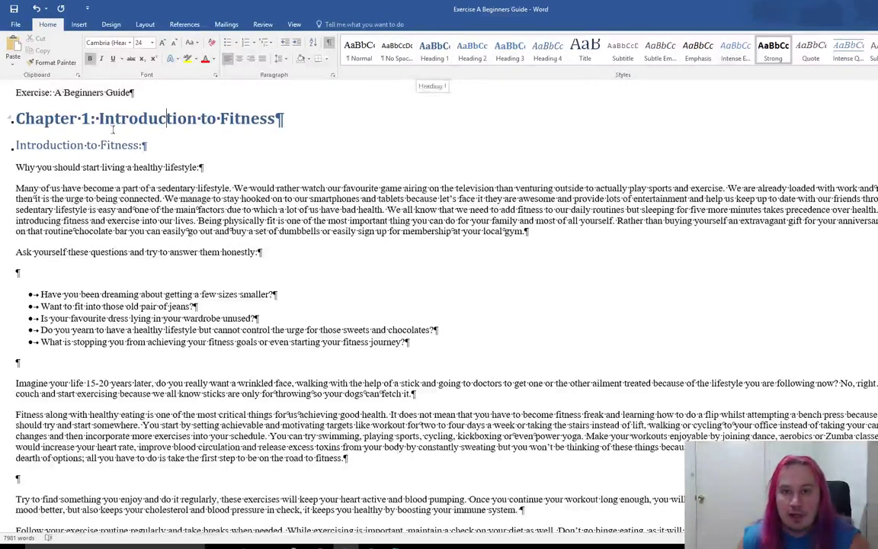
{"action": "key", "text": "shift+Home"}
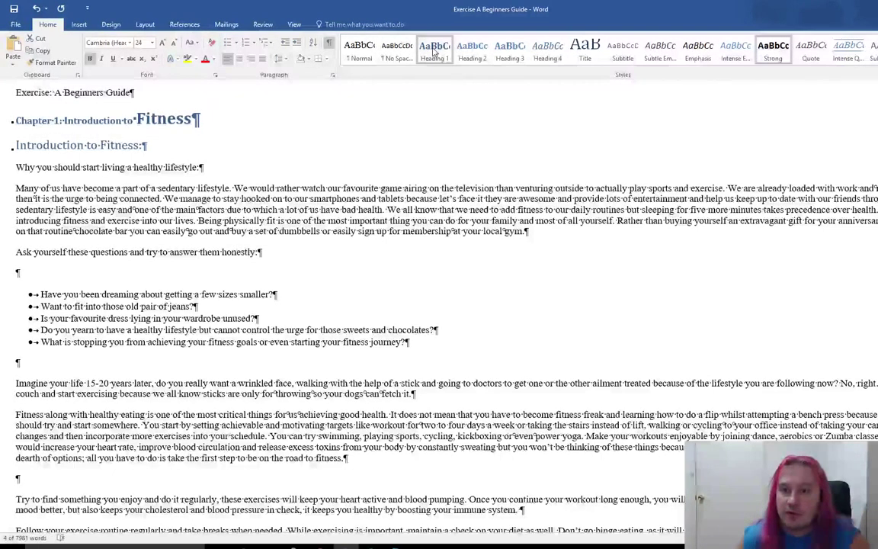
{"action": "right_click", "coordinate": [432, 54]}
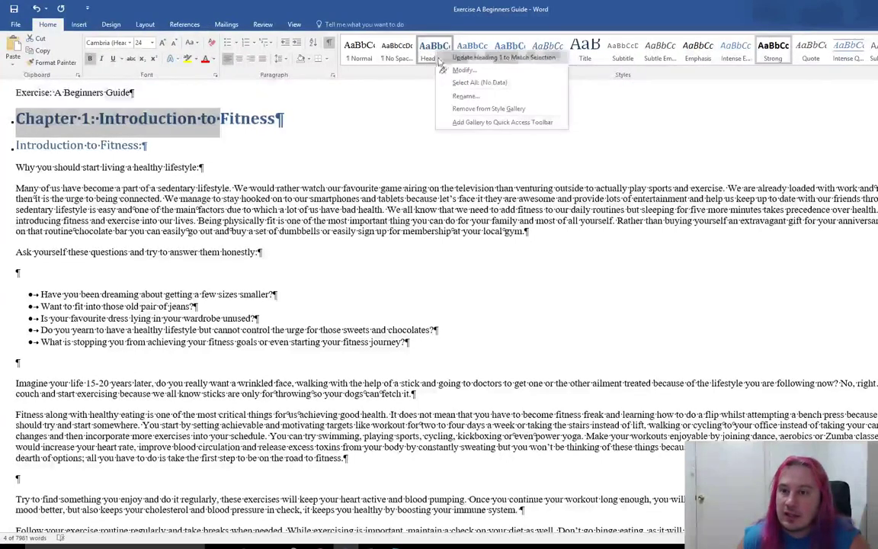
{"action": "left_click", "coordinate": [481, 59]}
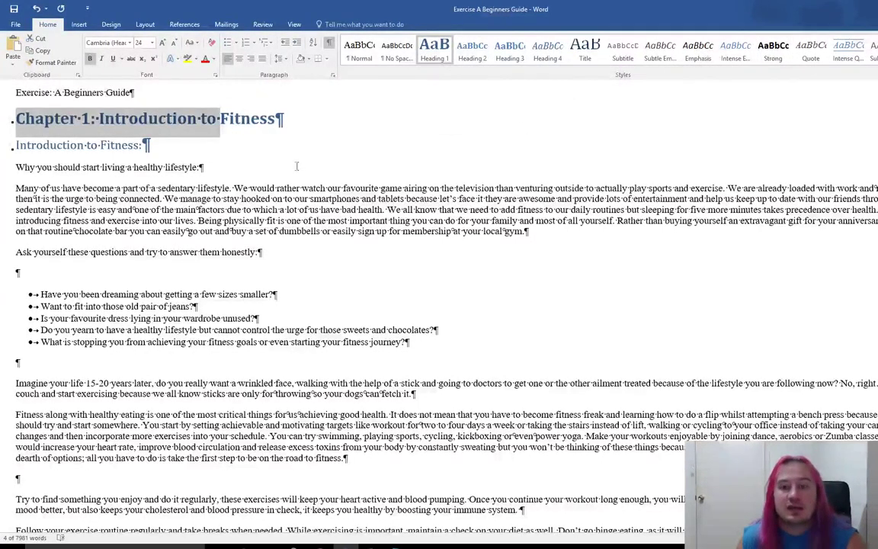
{"action": "left_click", "coordinate": [112, 169]}
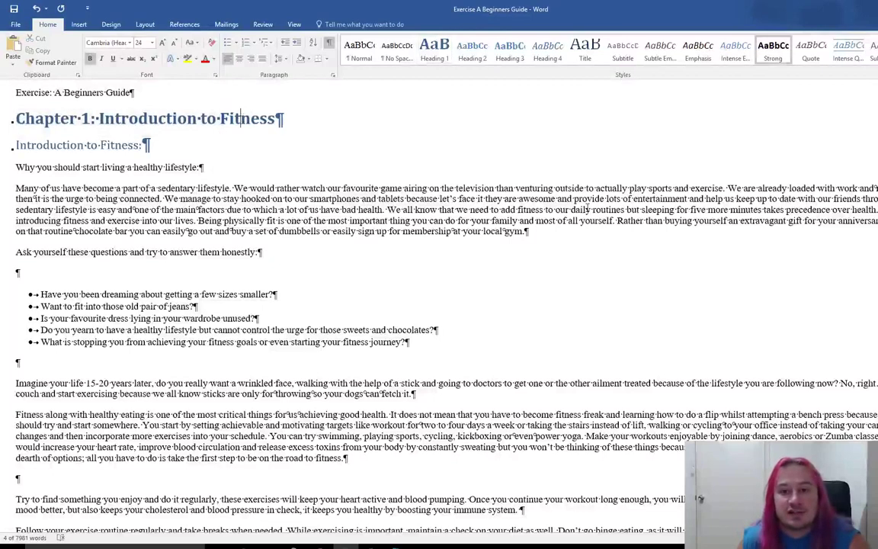
{"action": "left_click", "coordinate": [124, 145]}
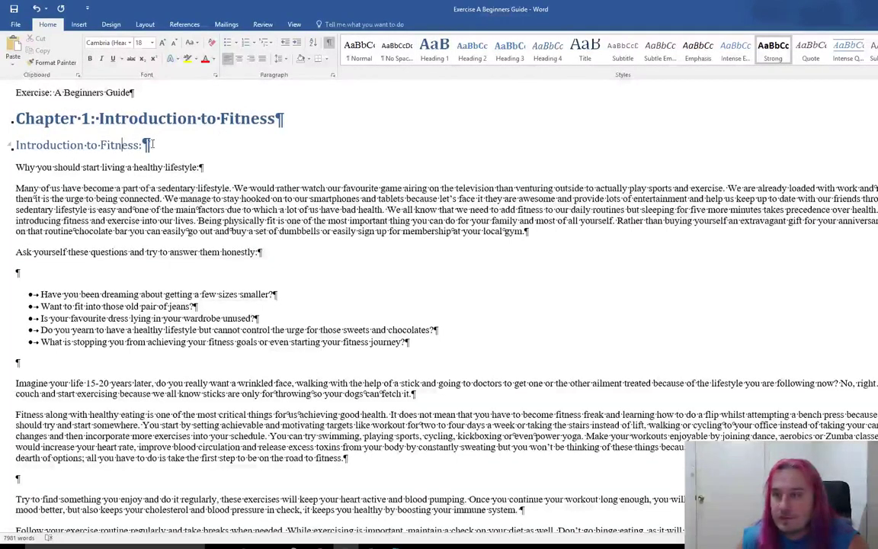
Step: Delete the 'Introduction to Fitness:' subheading and the blank line above the questions
{"action": "left_click_drag", "start_coordinate": [16, 145], "coordinate": [149, 145]}
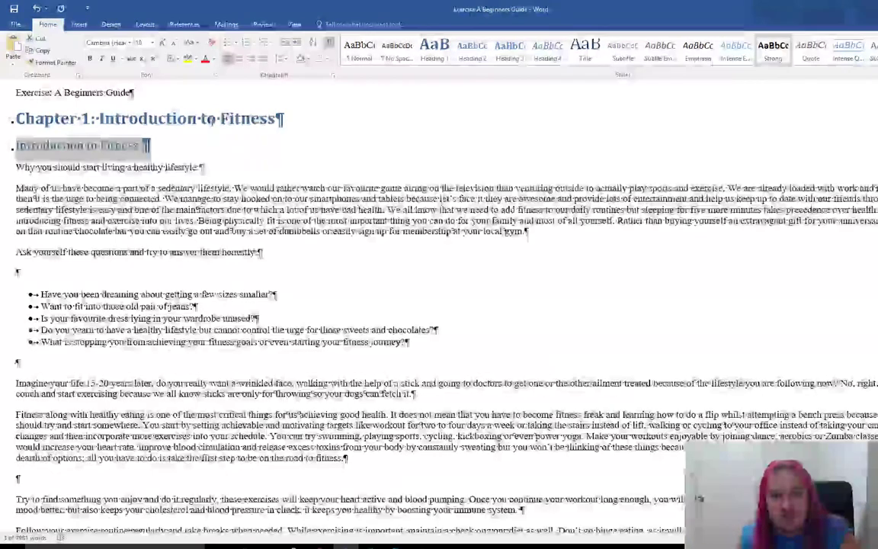
{"action": "key", "text": "Delete"}
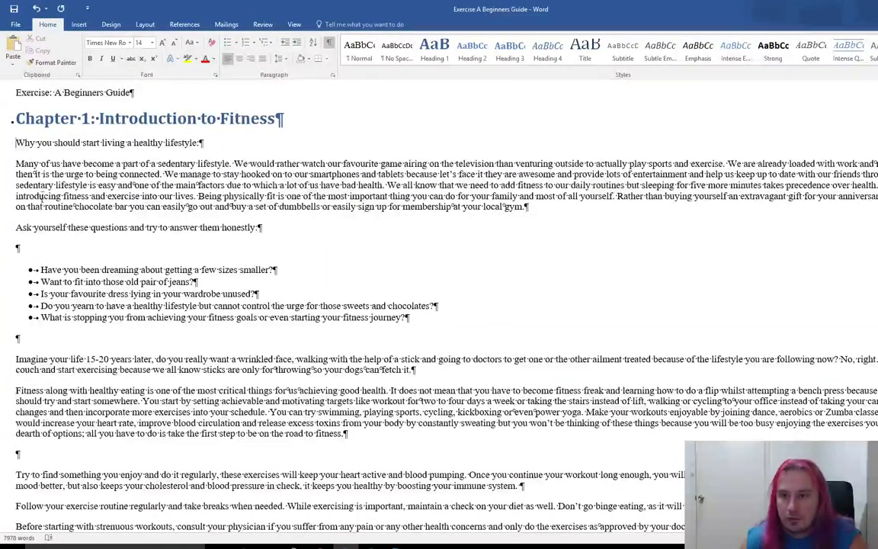
{"action": "key", "text": "Delete"}
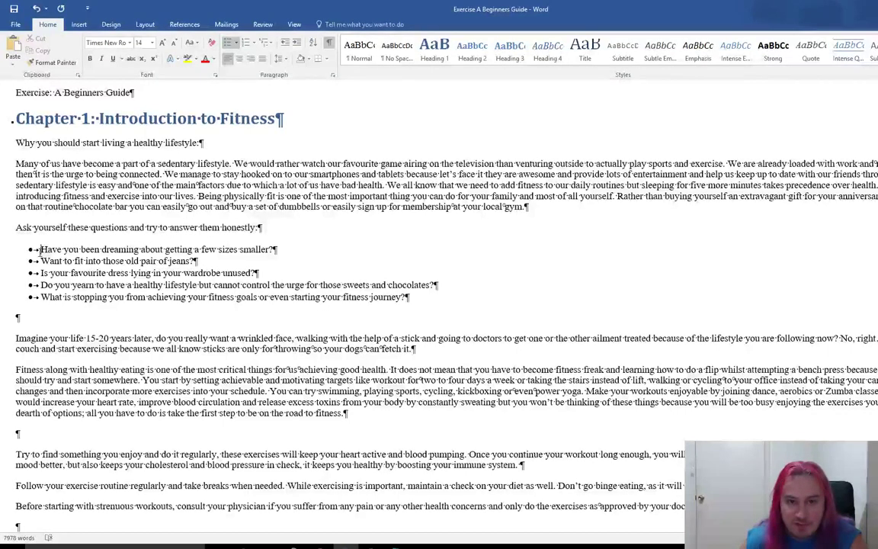
{"action": "left_click", "coordinate": [330, 43]}
{"action": "left_click", "coordinate": [329, 44]}
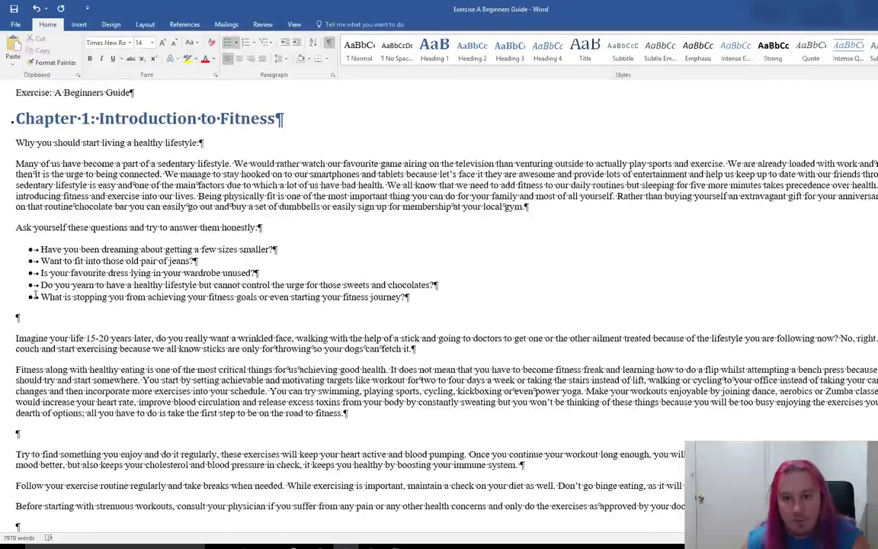
Step: Remove the bullets from the five Chapter 1 reader questions
{"action": "left_click", "coordinate": [40, 249]}
{"action": "key", "text": "BackSpace"}
{"action": "key", "text": "BackSpace"}
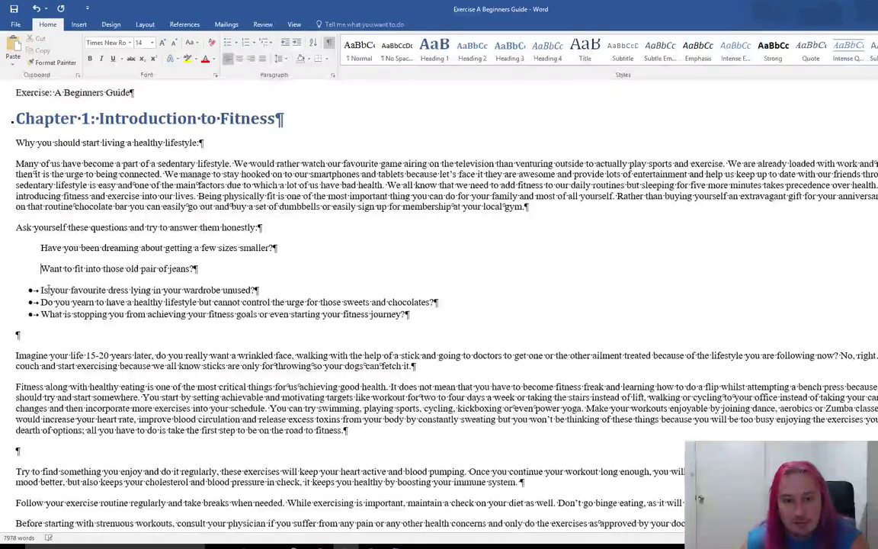
{"action": "left_click", "coordinate": [42, 291]}
{"action": "key", "text": "BackSpace"}
{"action": "left_click", "coordinate": [43, 310]}
{"action": "key", "text": "BackSpace"}
{"action": "key", "text": "Down"}
{"action": "key", "text": "BackSpace"}
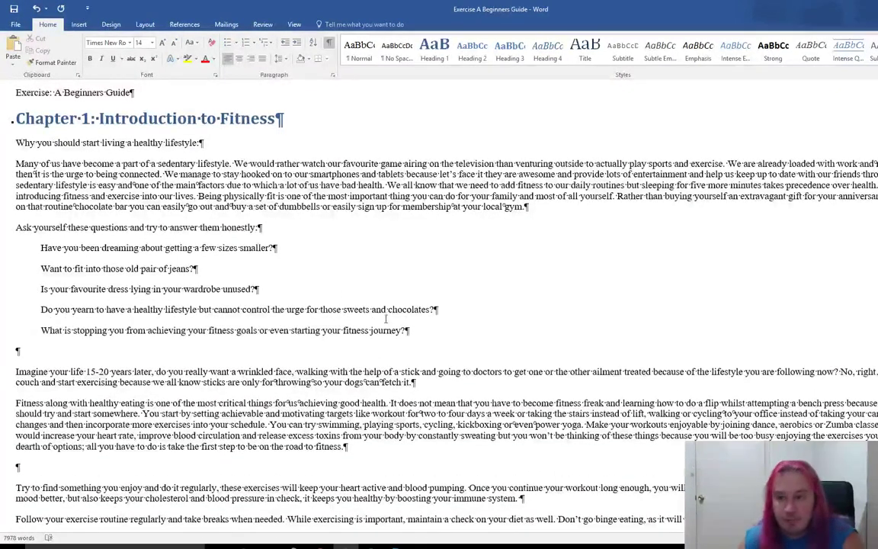
Step: Make the five questions bold and hide the formatting marks
{"action": "left_click_drag", "start_coordinate": [411, 335], "coordinate": [24, 255]}
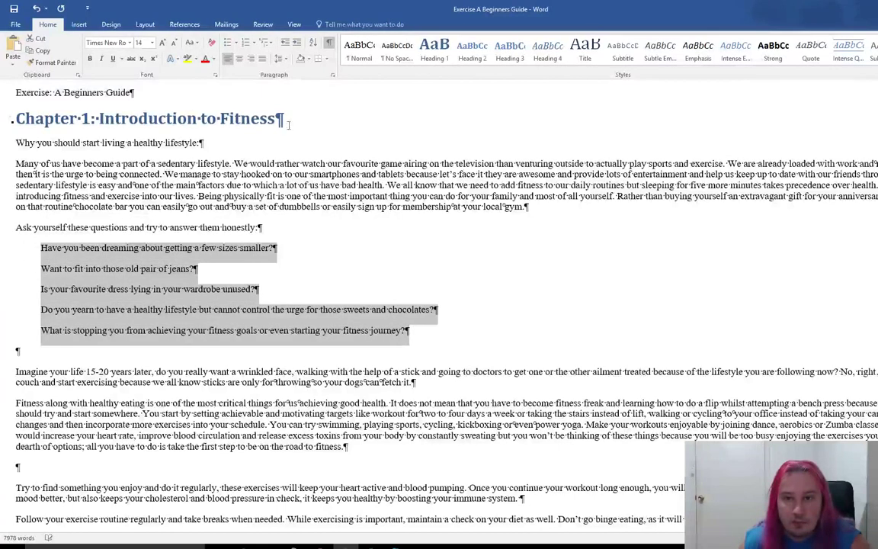
{"action": "left_click", "coordinate": [89, 60]}
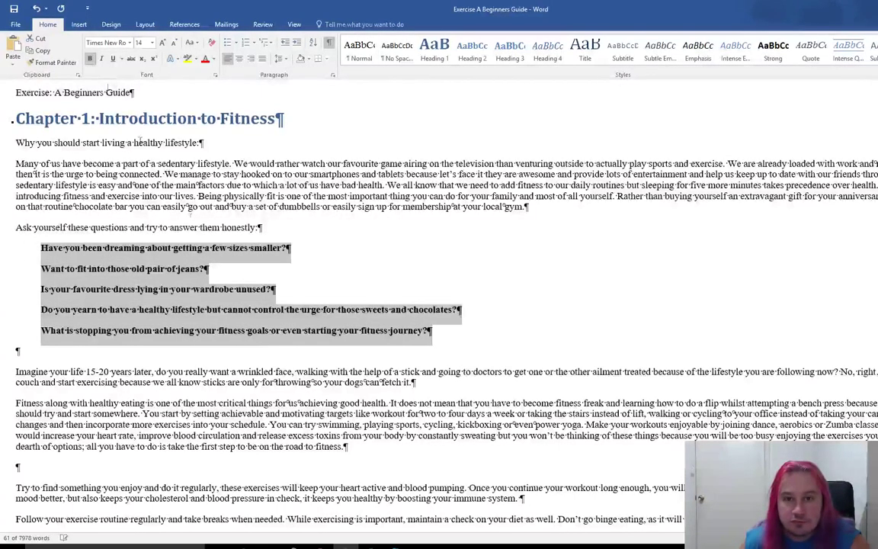
{"action": "left_click", "coordinate": [234, 402]}
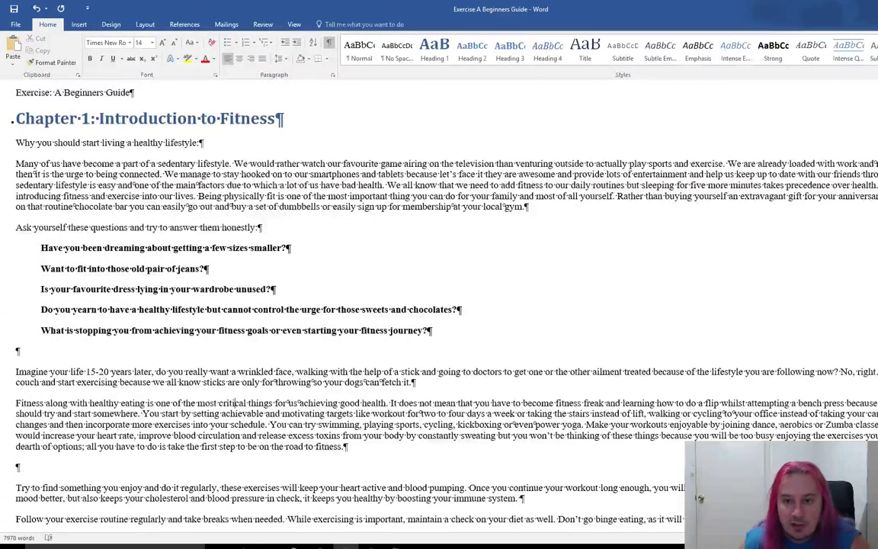
{"action": "left_click", "coordinate": [329, 43]}
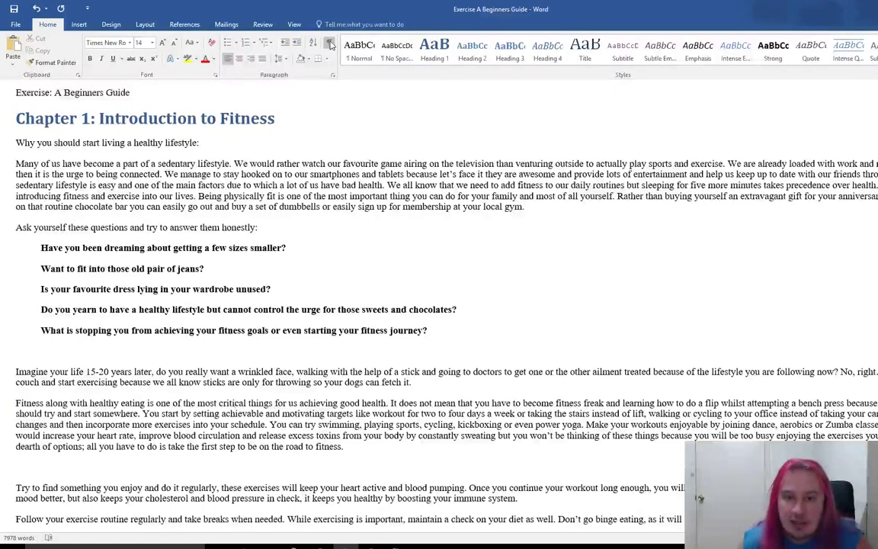
Step: Remove the indent from all five bold reader questions, then hide the formatting marks to check the result
{"action": "left_click", "coordinate": [330, 44]}
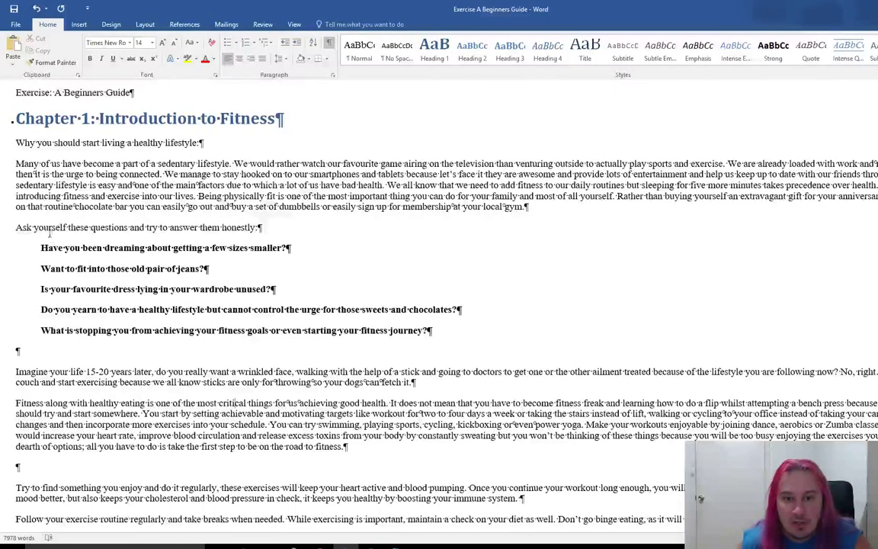
{"action": "left_click", "coordinate": [42, 248]}
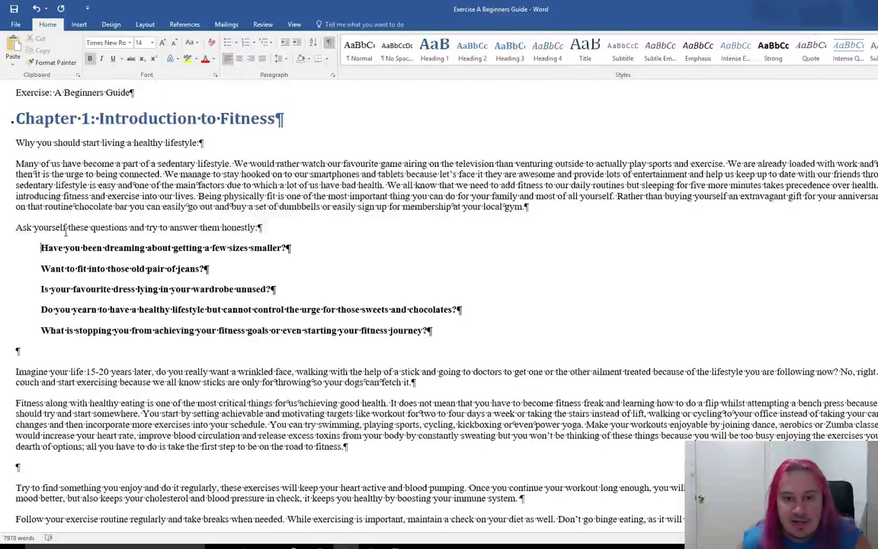
{"action": "key", "text": "BackSpace"}
{"action": "left_click", "coordinate": [40, 269]}
{"action": "key", "text": "BackSpace"}
{"action": "left_click", "coordinate": [40, 289]}
{"action": "key", "text": "BackSpace"}
{"action": "left_click", "coordinate": [41, 309]}
{"action": "key", "text": "BackSpace"}
{"action": "left_click", "coordinate": [41, 330]}
{"action": "key", "text": "BackSpace"}
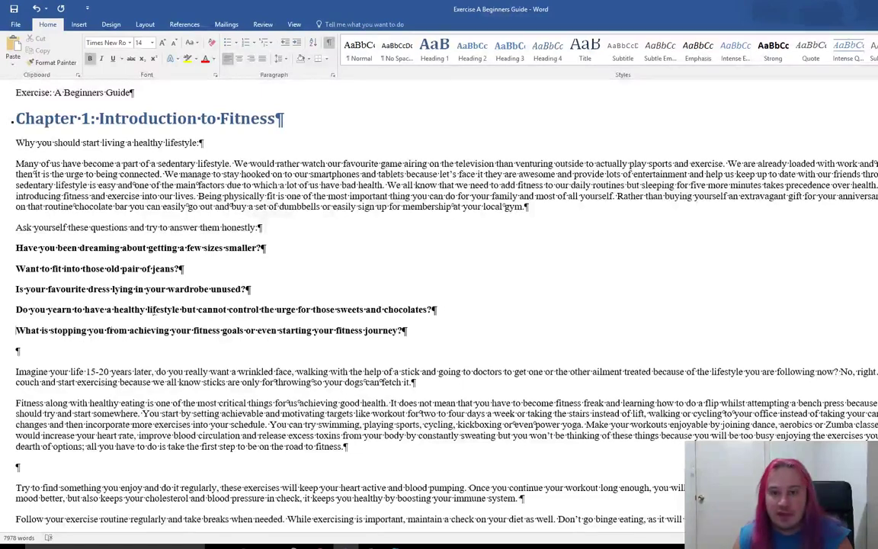
{"action": "left_click", "coordinate": [330, 44]}
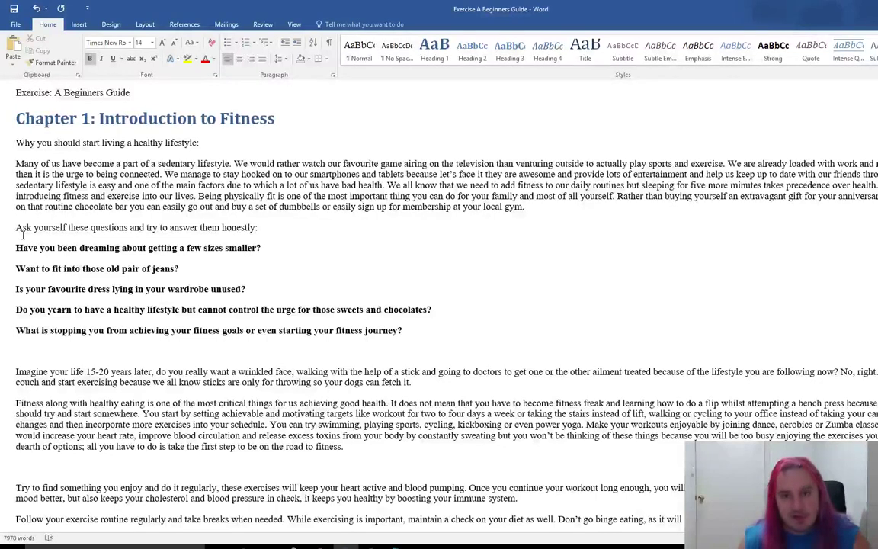
Step: Delete the empty line below the questions and turn formatting marks back on
{"action": "left_click", "coordinate": [64, 349]}
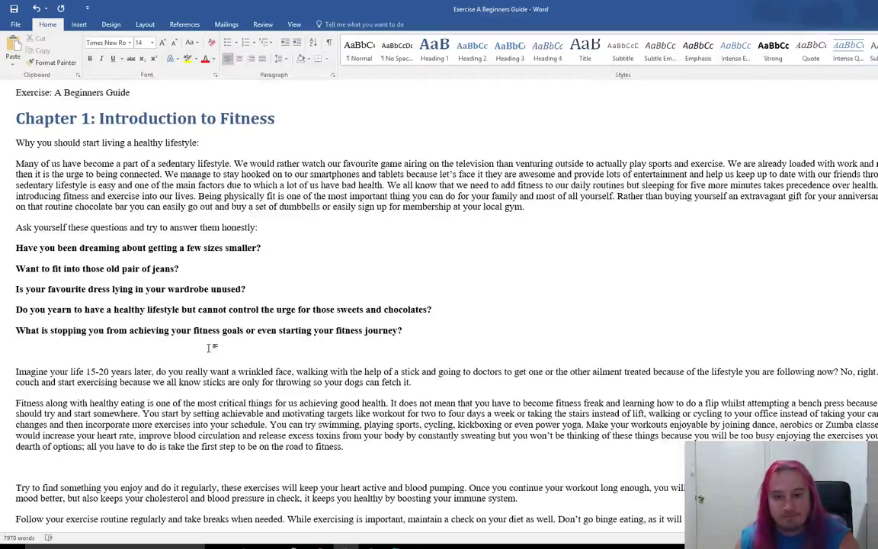
{"action": "key", "text": "BackSpace"}
{"action": "scroll", "coordinate": [259, 327], "scroll_direction": "down", "scroll_amount": 3}
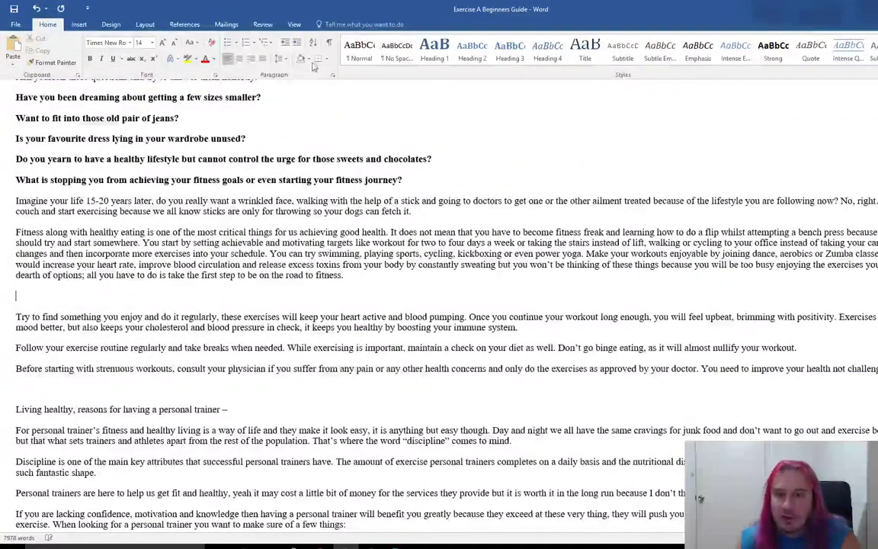
{"action": "left_click", "coordinate": [329, 42]}
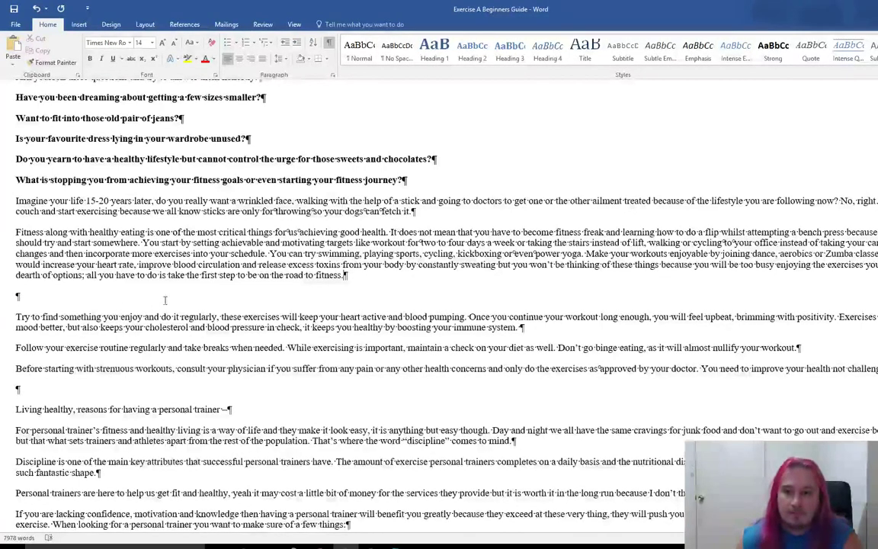
Step: Remove the empty paragraph above 'Living healthy' and select that subheading line
{"action": "left_click", "coordinate": [334, 389]}
{"action": "key", "text": "Delete"}
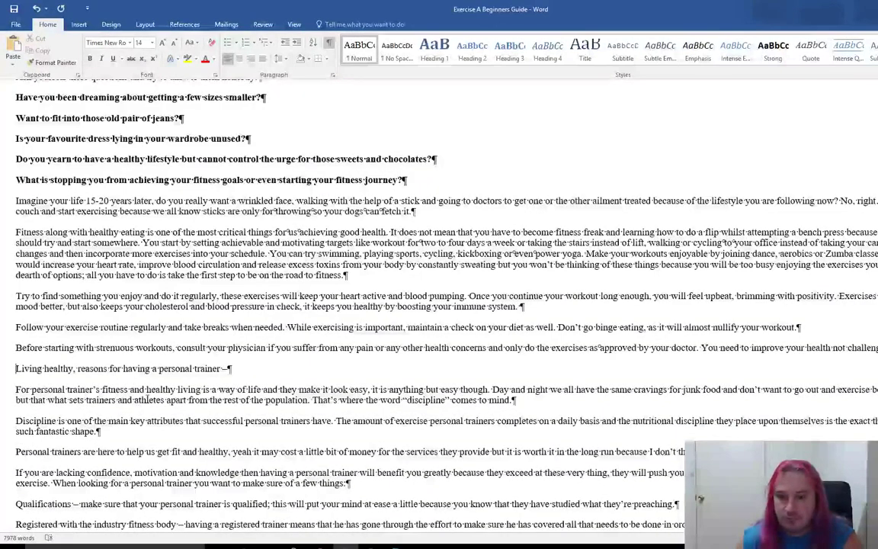
{"action": "scroll", "coordinate": [147, 396], "scroll_direction": "down", "scroll_amount": 3}
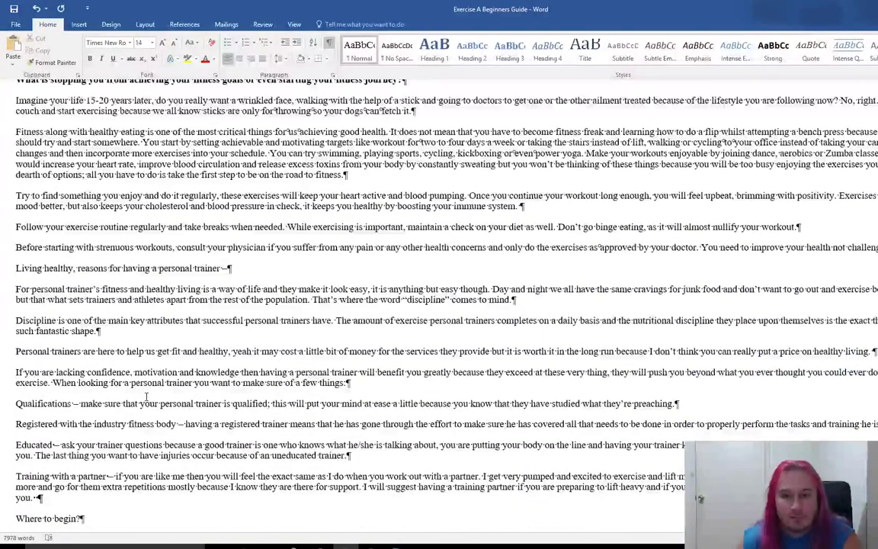
{"action": "scroll", "coordinate": [147, 397], "scroll_direction": "down", "scroll_amount": 3}
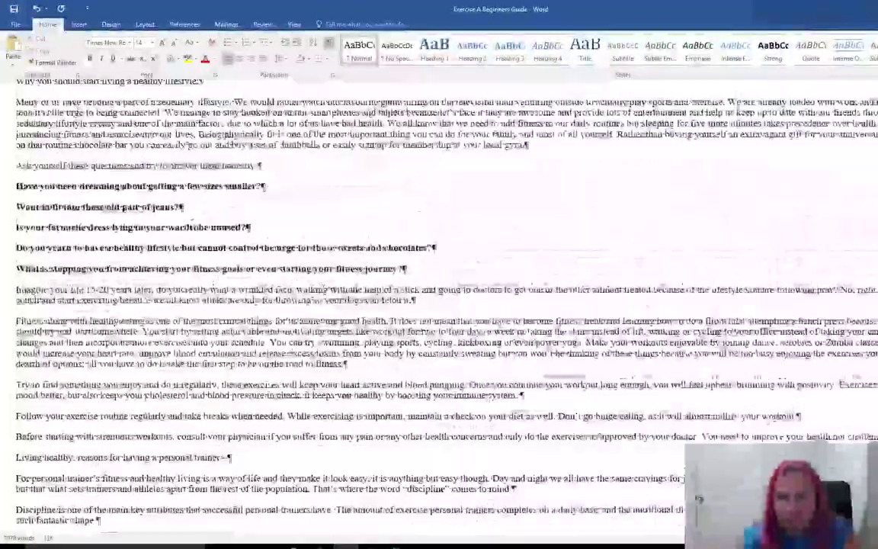
{"action": "scroll", "coordinate": [439, 305], "scroll_direction": "up", "scroll_amount": 3}
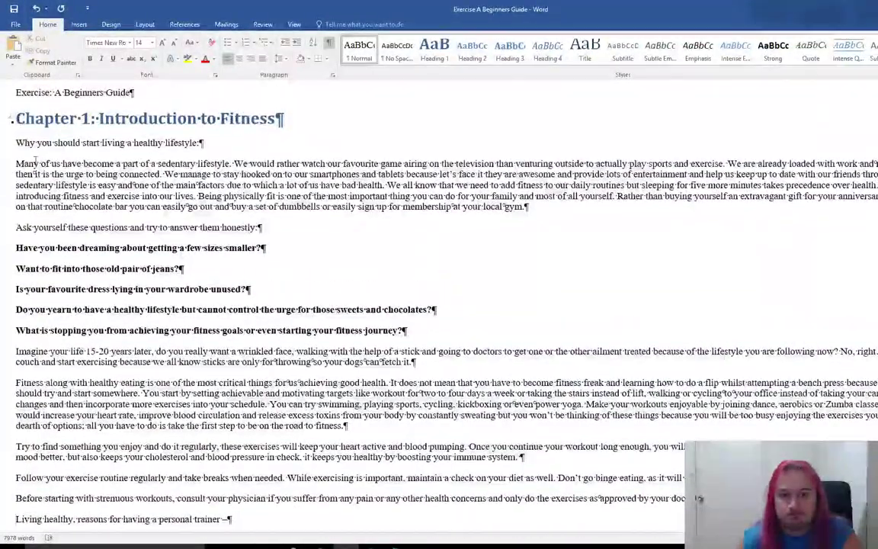
{"action": "scroll", "coordinate": [35, 159], "scroll_direction": "down", "scroll_amount": 10}
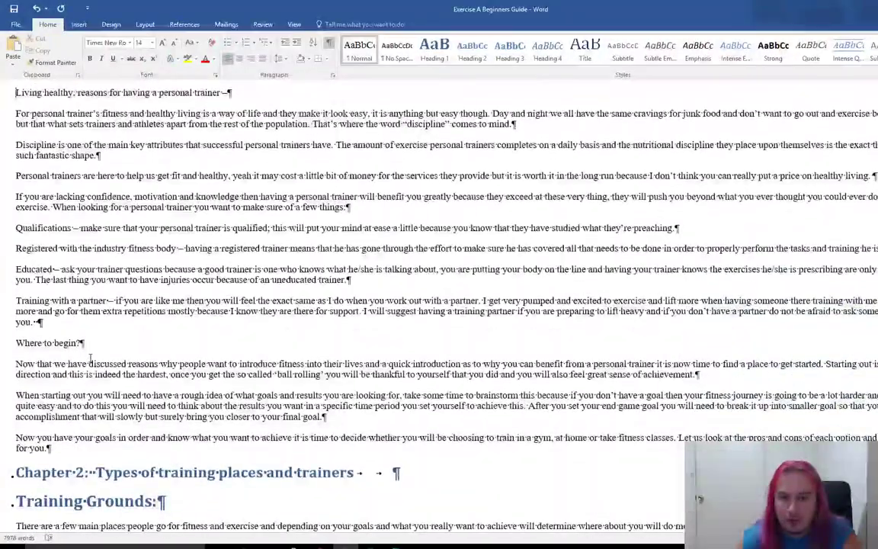
{"action": "scroll", "coordinate": [89, 357], "scroll_direction": "down", "scroll_amount": 4}
{"action": "scroll", "coordinate": [90, 357], "scroll_direction": "up", "scroll_amount": 7}
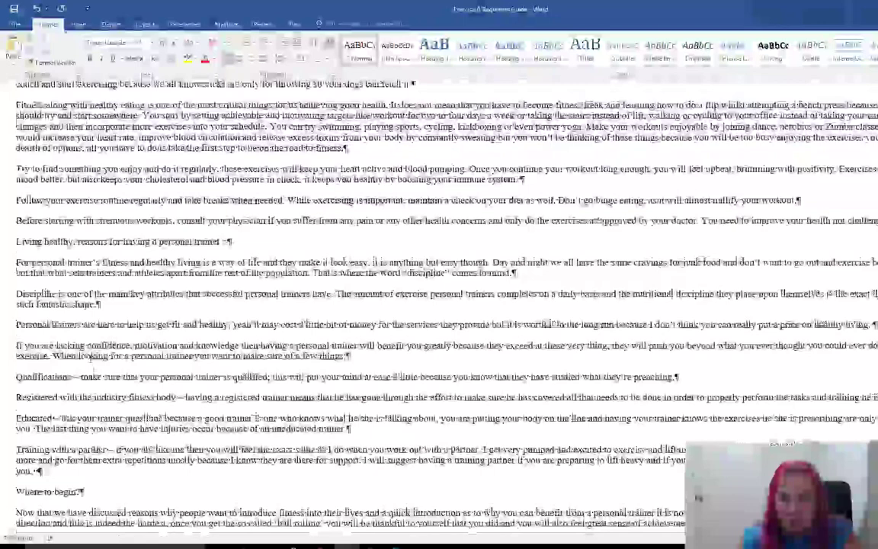
{"action": "left_click", "coordinate": [22, 243]}
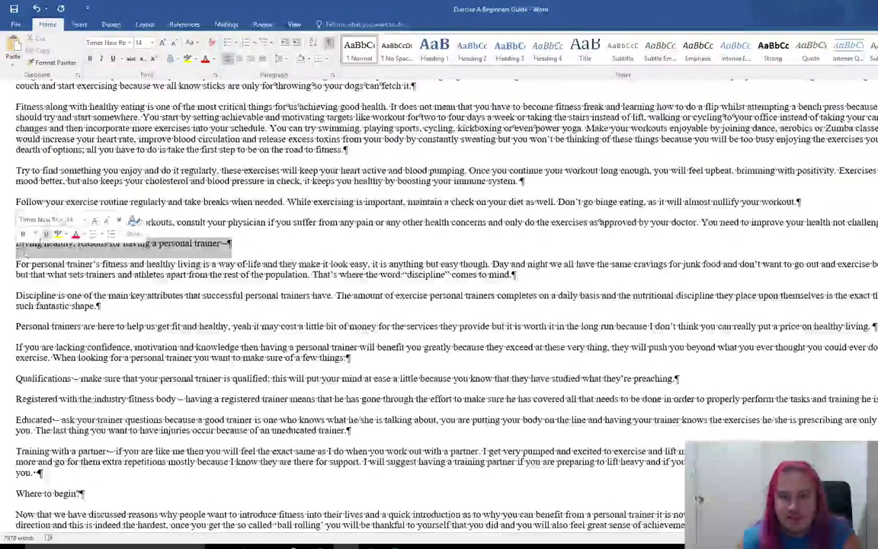
Step: Hide formatting marks and bold the 'Living healthy' and 'Where to begin?' subheadings
{"action": "key", "text": "ctrl+shift+8"}
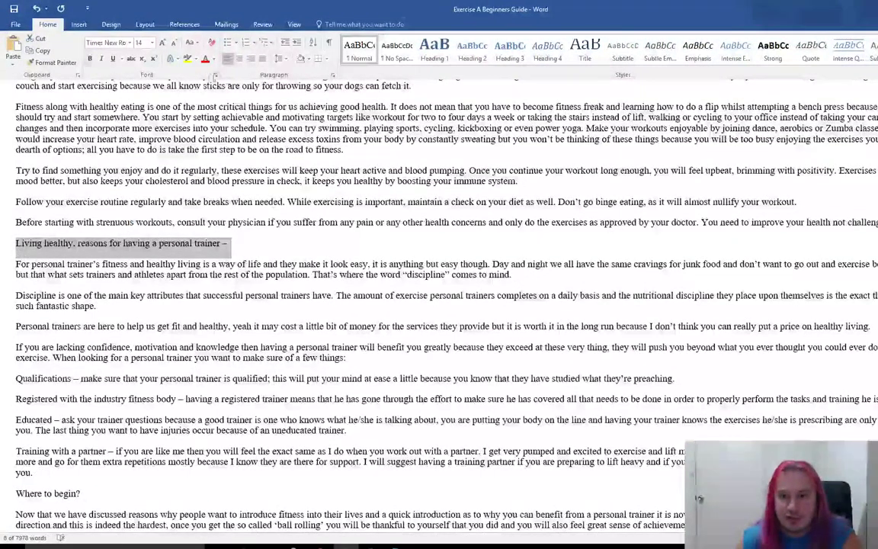
{"action": "left_click", "coordinate": [90, 58]}
{"action": "scroll", "coordinate": [89, 418], "scroll_direction": "down", "scroll_amount": 2}
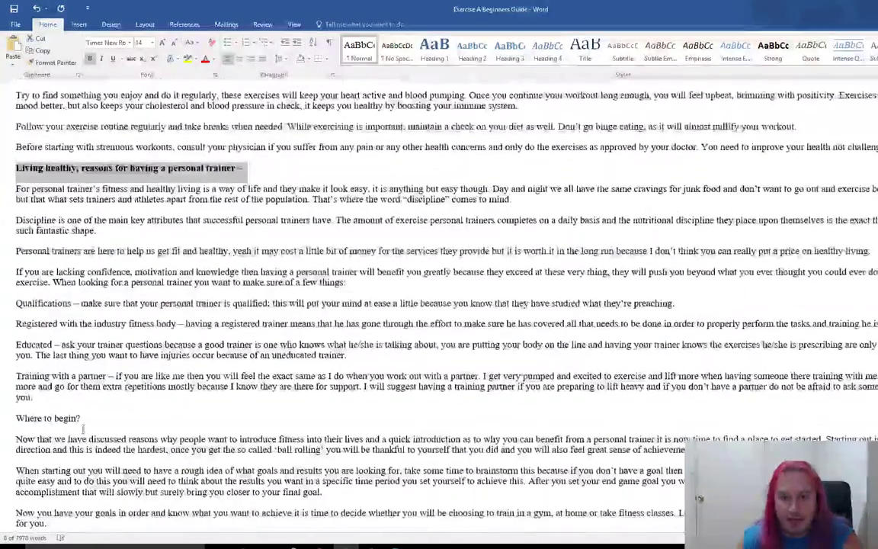
{"action": "triple_click", "coordinate": [89, 418]}
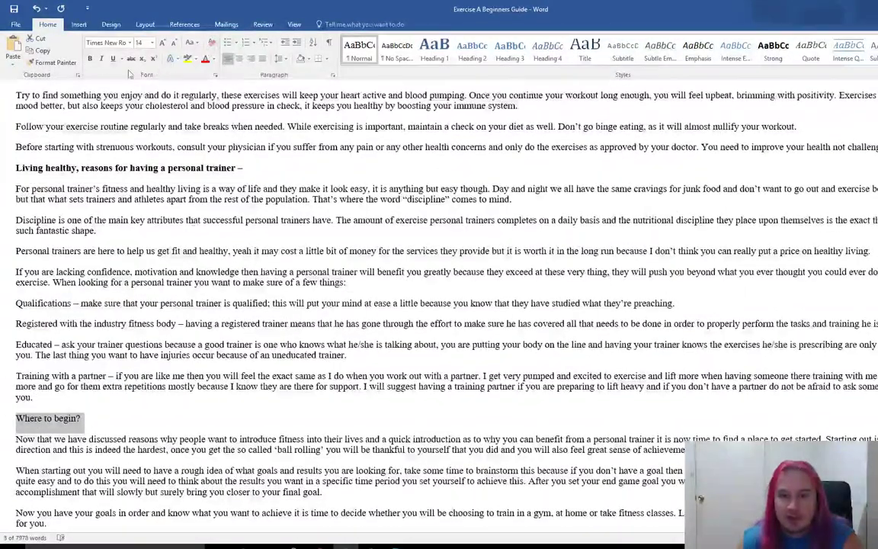
Step: Apply the Strong style to the Chapter 2 heading and enlarge it to 24 pt
{"action": "scroll", "coordinate": [201, 286], "scroll_direction": "down", "scroll_amount": 6}
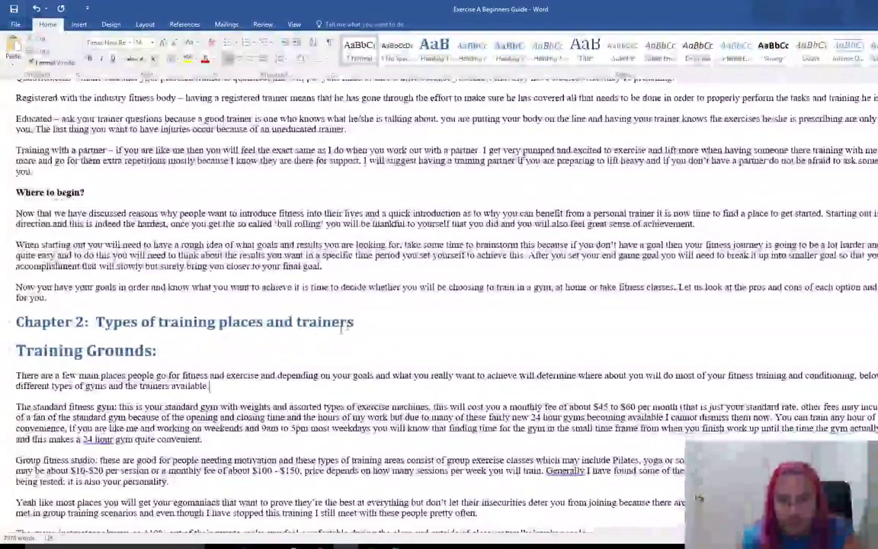
{"action": "left_click", "coordinate": [9, 322]}
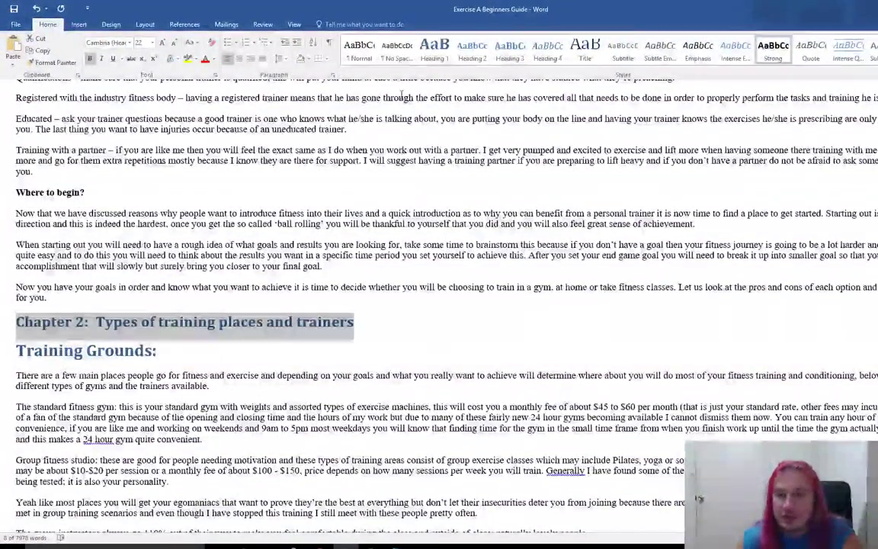
{"action": "left_click", "coordinate": [769, 50]}
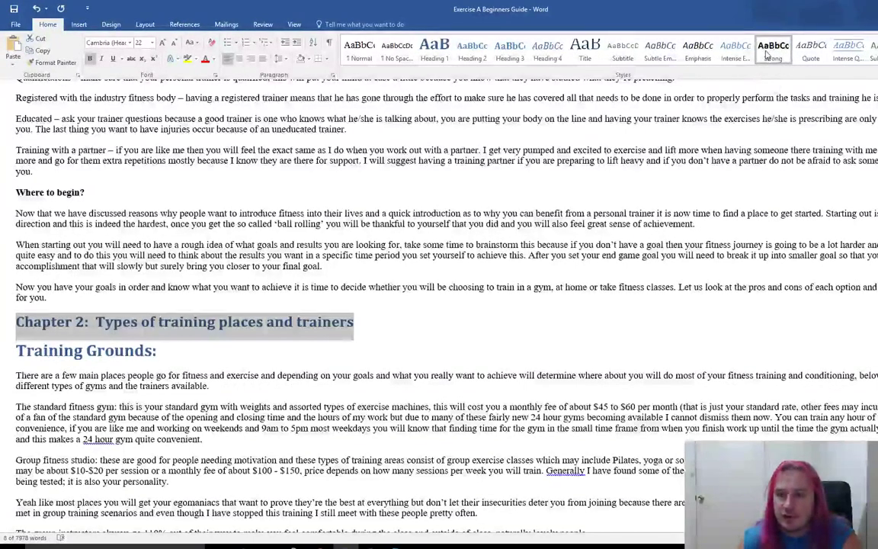
{"action": "key", "text": "ctrl+shift+period"}
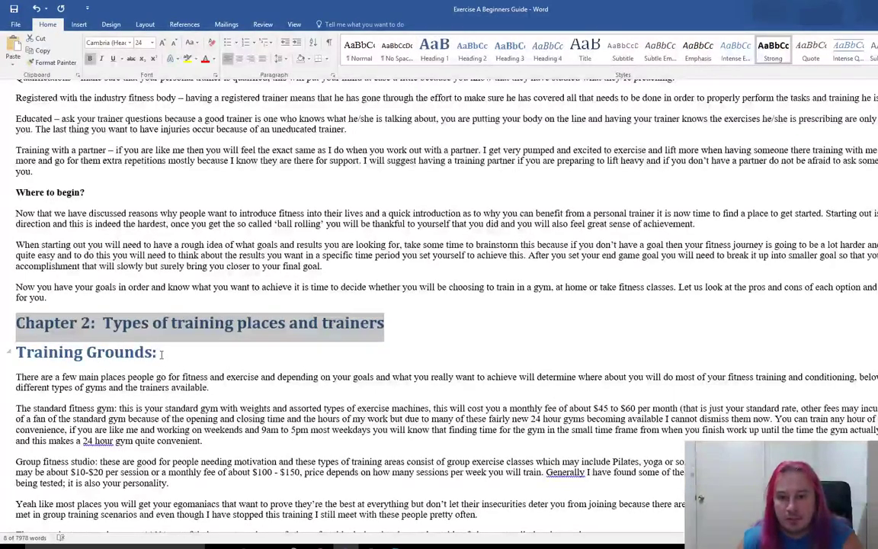
Step: Make 'Training Grounds:' bold text in the Normal style
{"action": "triple_click", "coordinate": [159, 353]}
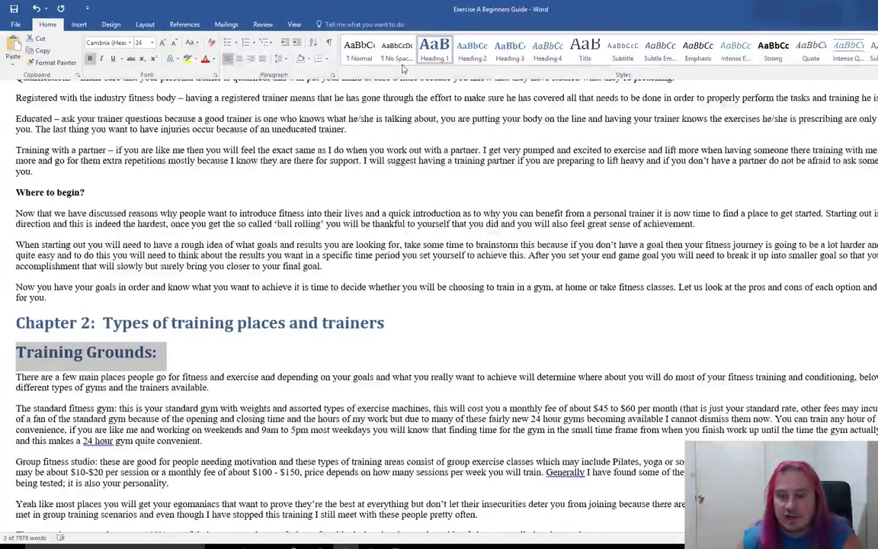
{"action": "left_click", "coordinate": [359, 49]}
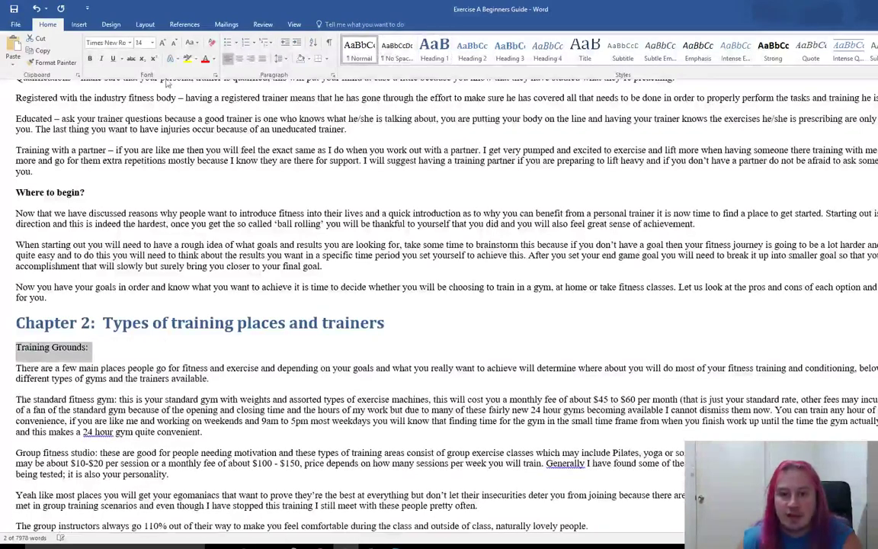
{"action": "left_click", "coordinate": [89, 58]}
{"action": "left_click", "coordinate": [171, 343]}
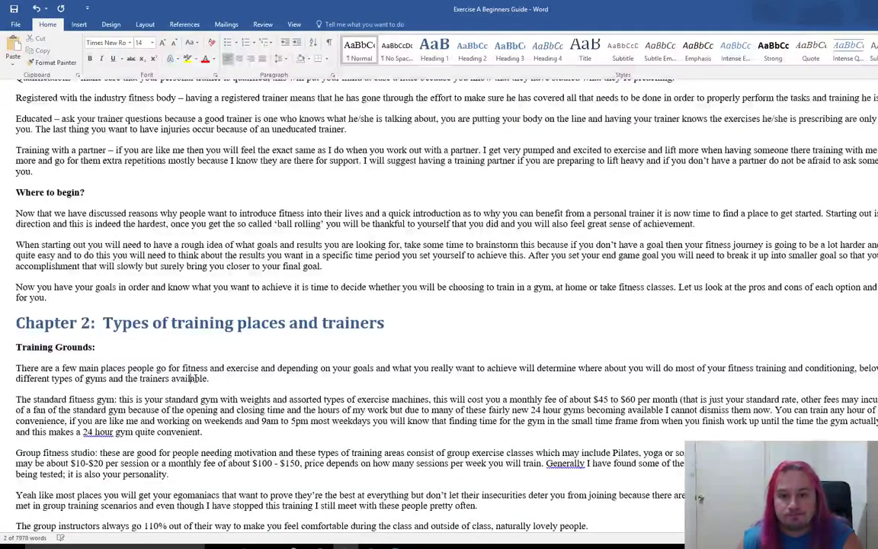
{"action": "scroll", "coordinate": [180, 398], "scroll_direction": "down", "scroll_amount": 8}
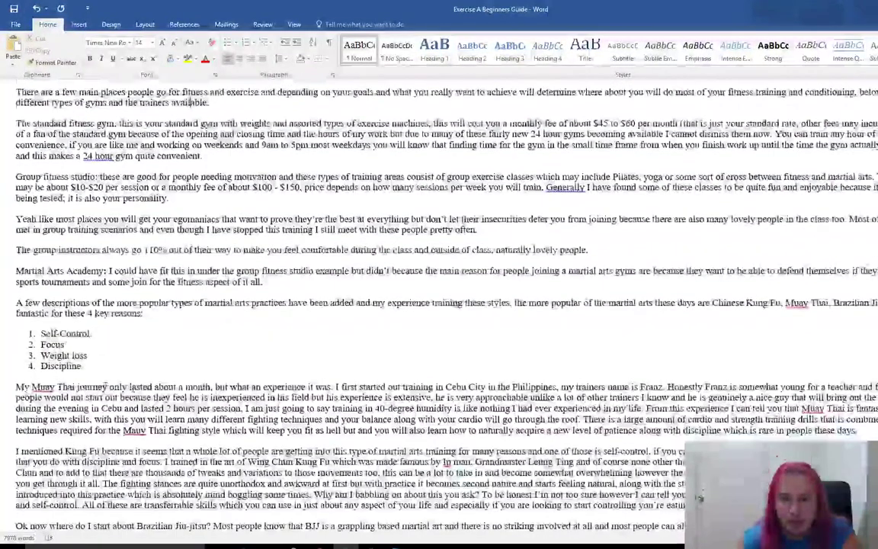
Step: Bold the four key reasons and remove their automatic list numbering
{"action": "left_click_drag", "start_coordinate": [81, 366], "coordinate": [40, 333]}
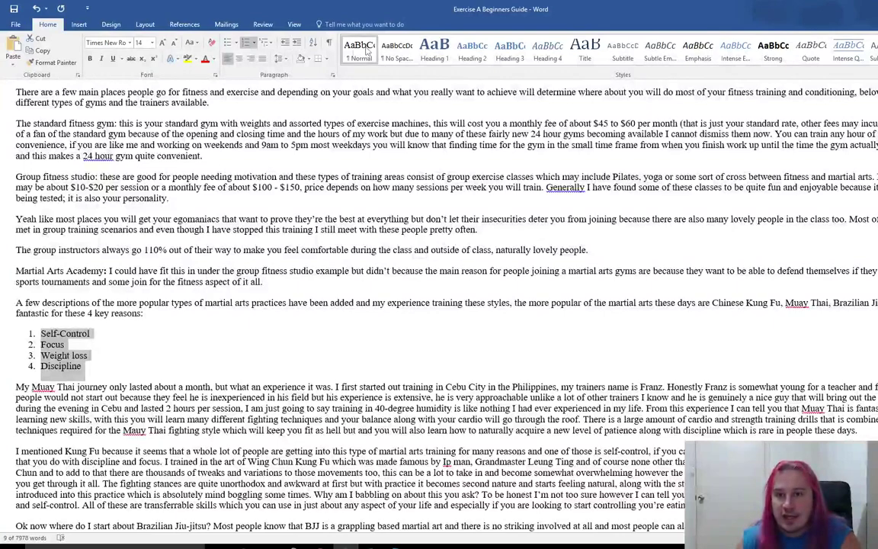
{"action": "left_click", "coordinate": [90, 59]}
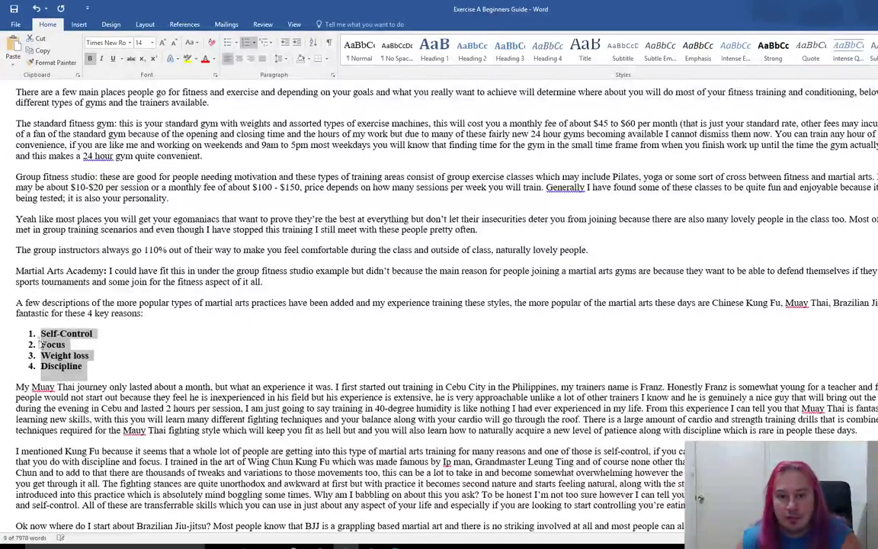
{"action": "left_click", "coordinate": [175, 349]}
{"action": "left_click", "coordinate": [41, 333]}
{"action": "key", "text": "BackSpace"}
{"action": "key", "text": "BackSpace"}
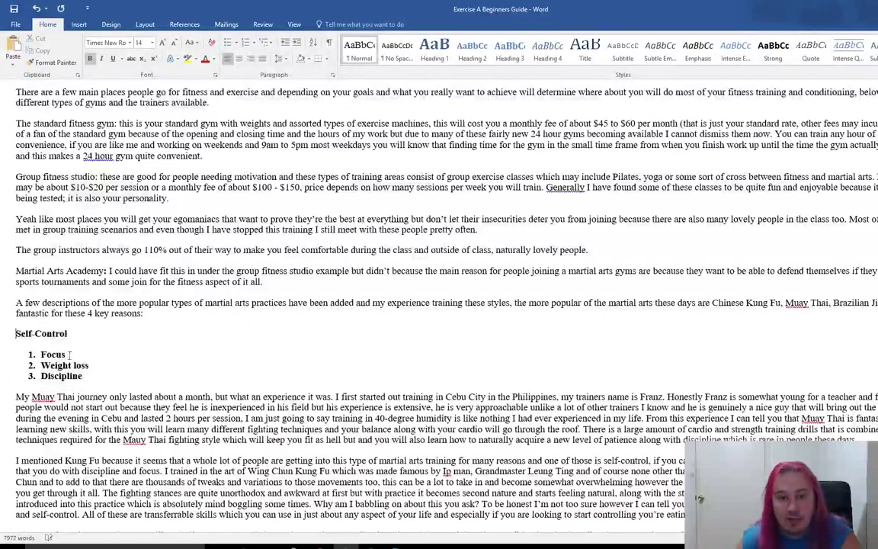
{"action": "key", "text": "Down"}
{"action": "key", "text": "BackSpace"}
{"action": "key", "text": "BackSpace"}
{"action": "left_click", "coordinate": [41, 373]}
{"action": "key", "text": "BackSpace"}
{"action": "key", "text": "BackSpace"}
{"action": "left_click", "coordinate": [41, 394]}
{"action": "key", "text": "BackSpace"}
{"action": "key", "text": "BackSpace"}
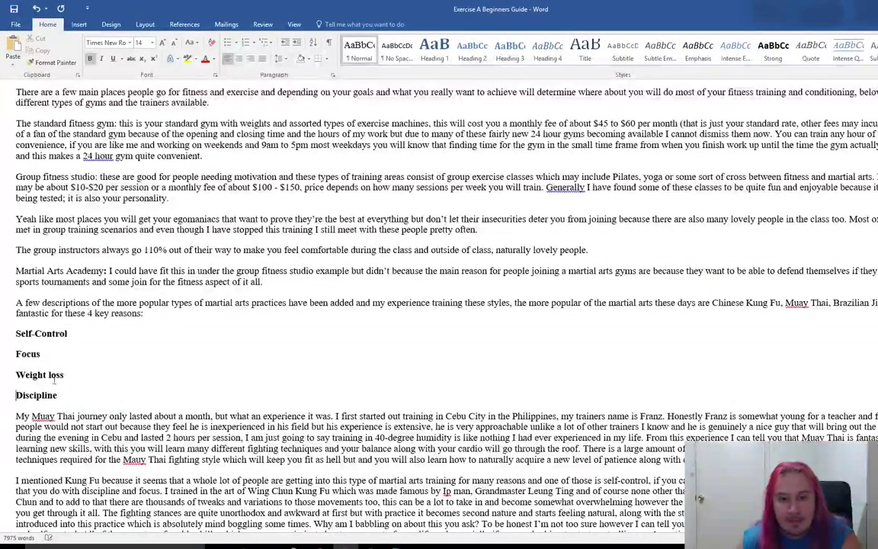
{"action": "key", "text": "Up"}
{"action": "key", "text": "Up"}
{"action": "key", "text": "Up"}
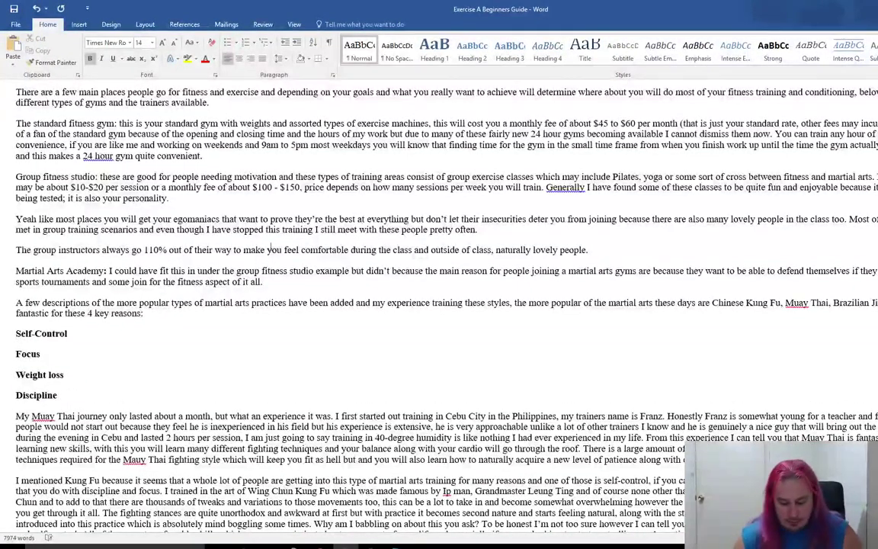
Step: Number the reasons as plain text 1.–4., undoing automatic numbering for Self-Control
{"action": "key", "text": "ctrl+z"}
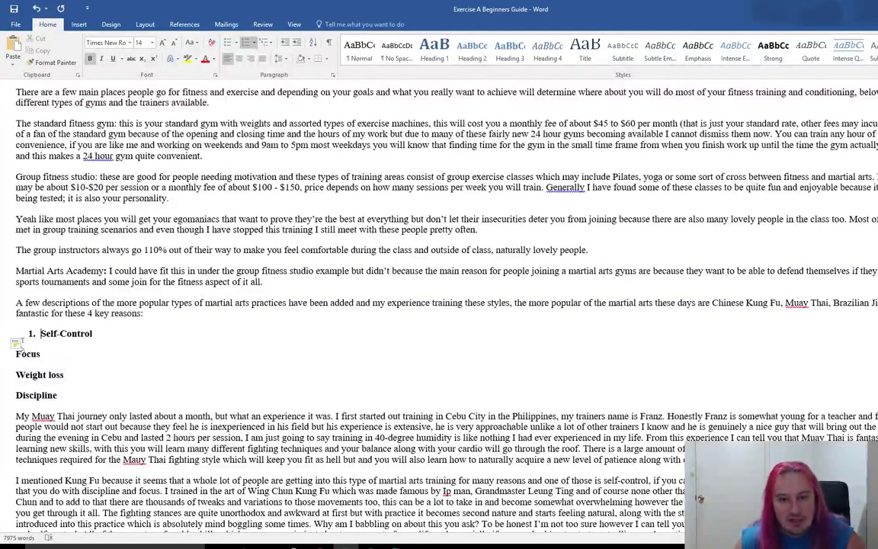
{"action": "left_click", "coordinate": [17, 345]}
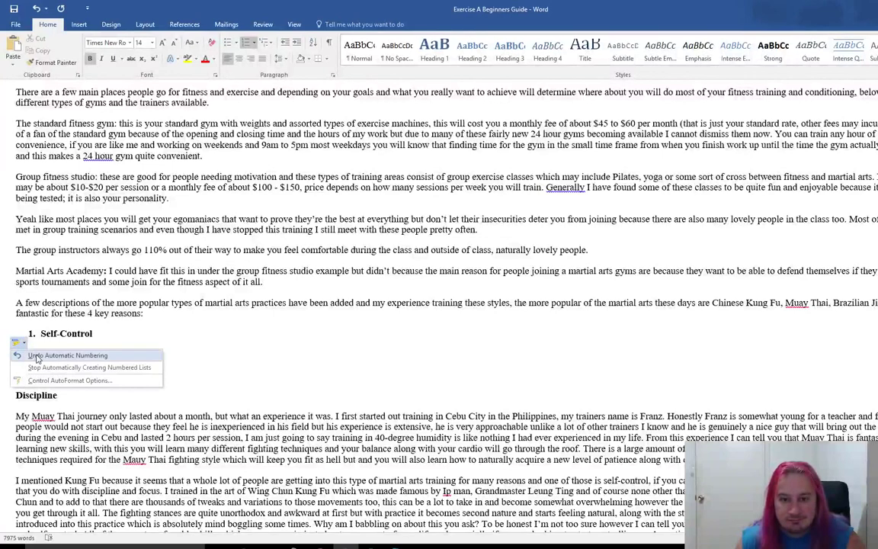
{"action": "left_click", "coordinate": [37, 356]}
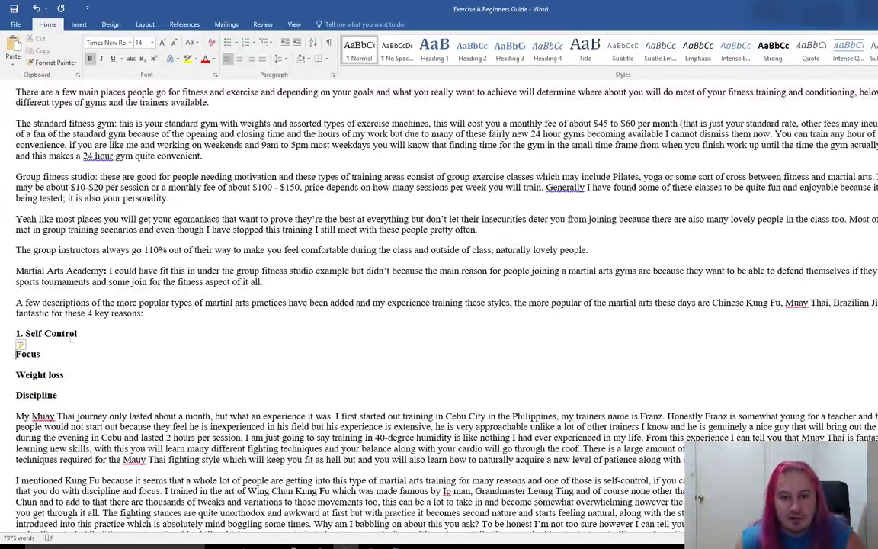
{"action": "type", "text": "2."}
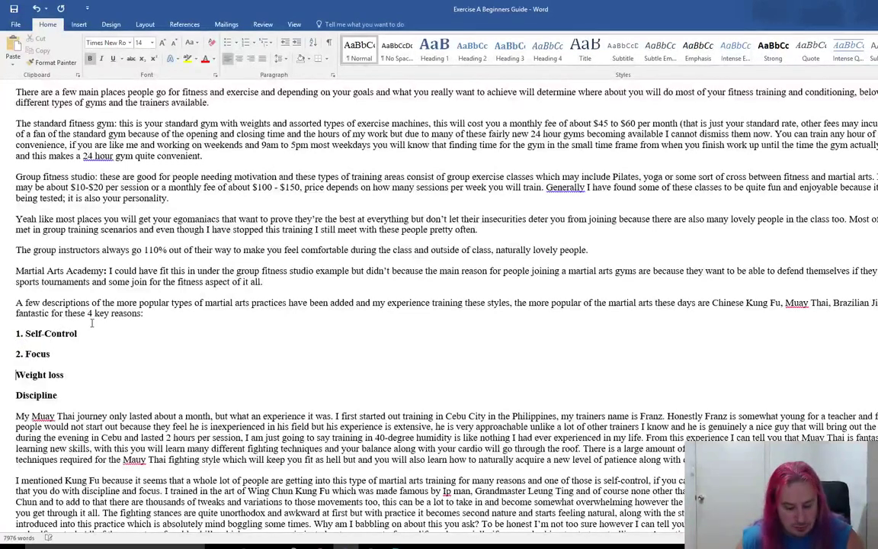
{"action": "type", "text": " 3."}
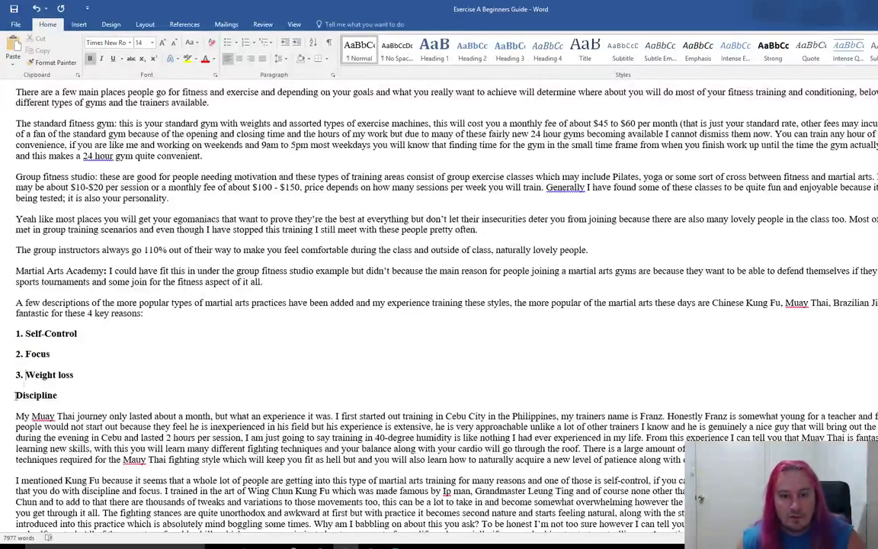
{"action": "left_click", "coordinate": [16, 395]}
{"action": "type", "text": "4."}
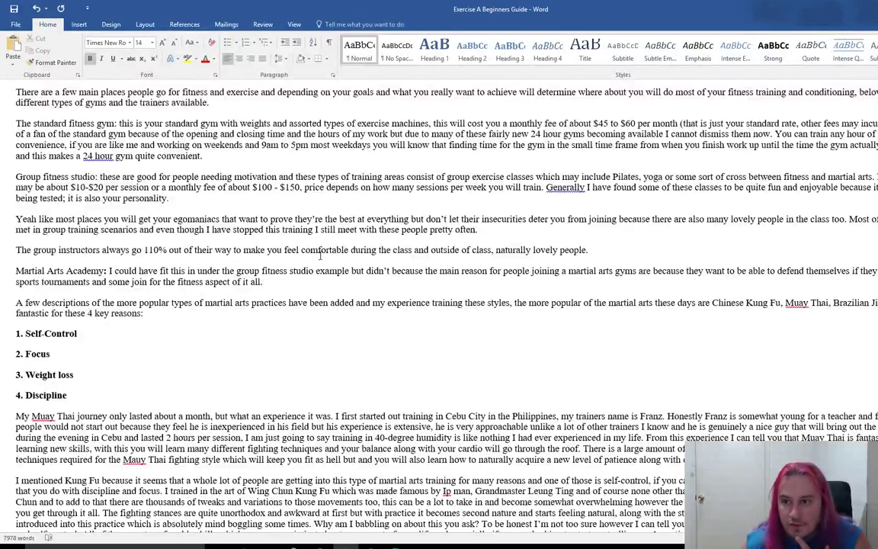
{"action": "scroll", "coordinate": [320, 256], "scroll_direction": "down", "scroll_amount": 3}
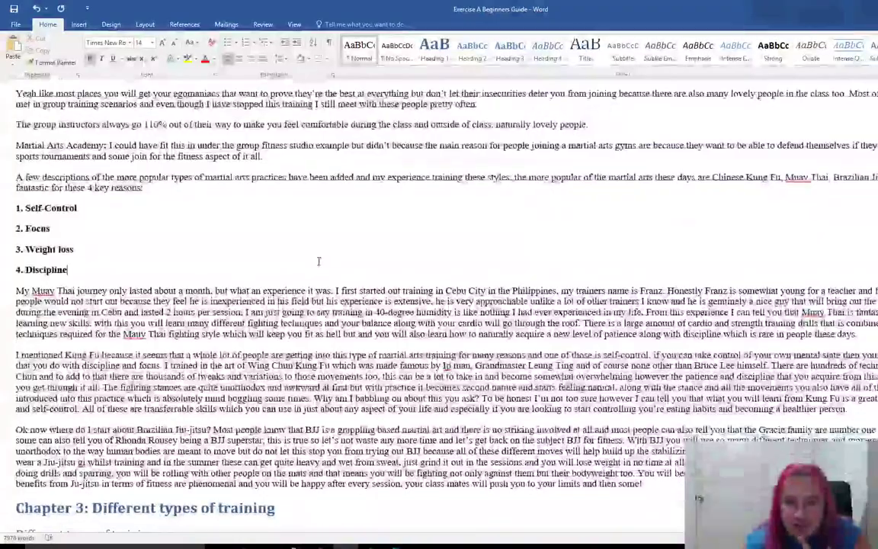
Step: Set 'Different types of training:' under Chapter 3 to Normal style and make it bold
{"action": "scroll", "coordinate": [319, 261], "scroll_direction": "down", "scroll_amount": 5}
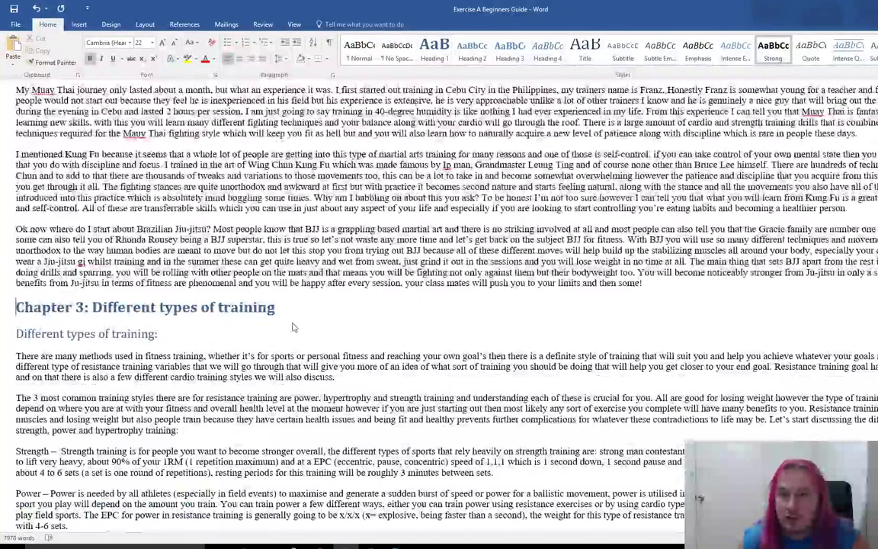
{"action": "left_click_drag", "start_coordinate": [283, 308], "coordinate": [14, 308]}
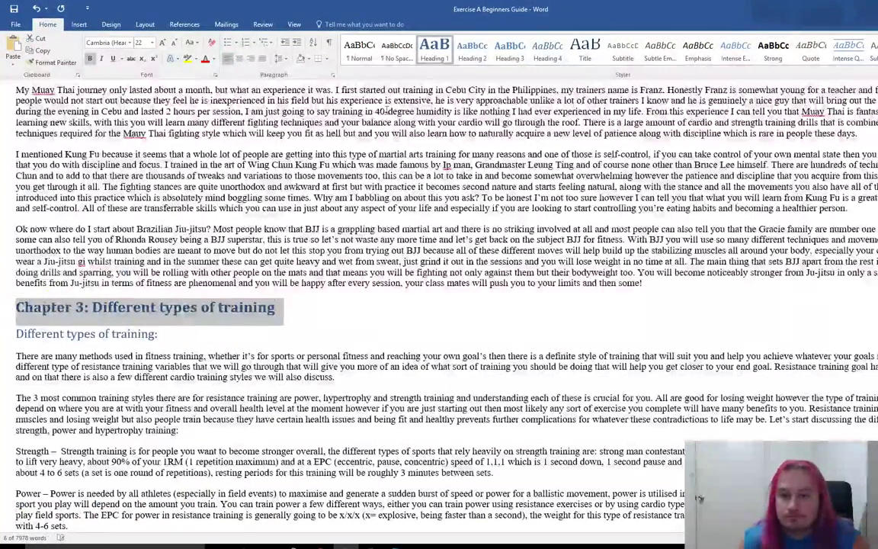
{"action": "left_click_drag", "start_coordinate": [157, 335], "coordinate": [16, 335]}
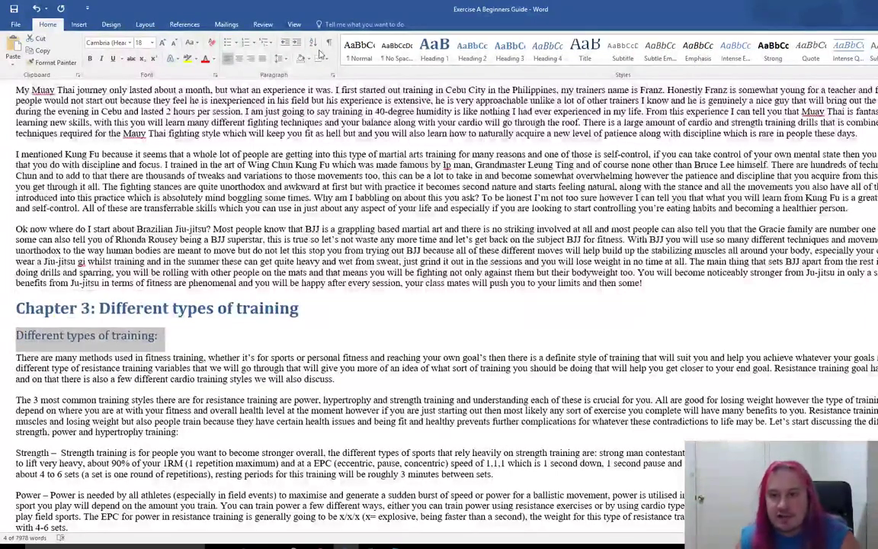
{"action": "left_click", "coordinate": [358, 51]}
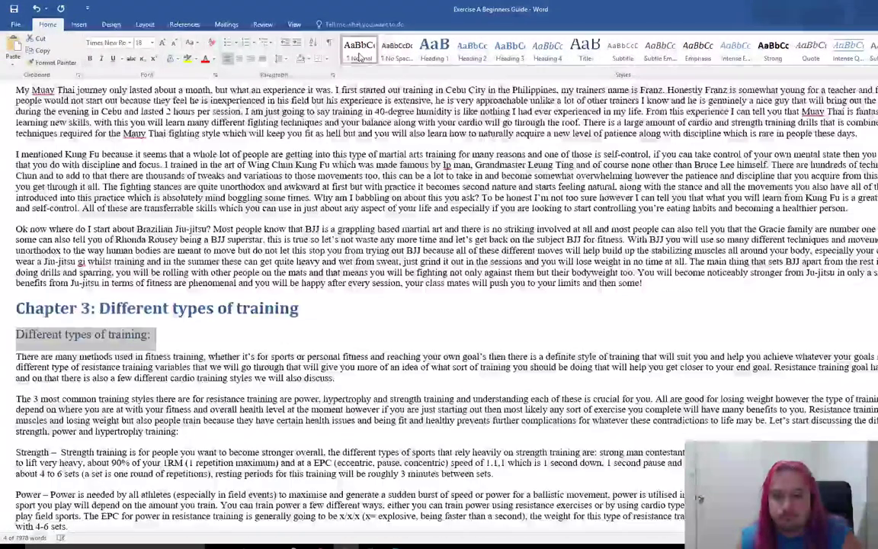
{"action": "left_click", "coordinate": [161, 336]}
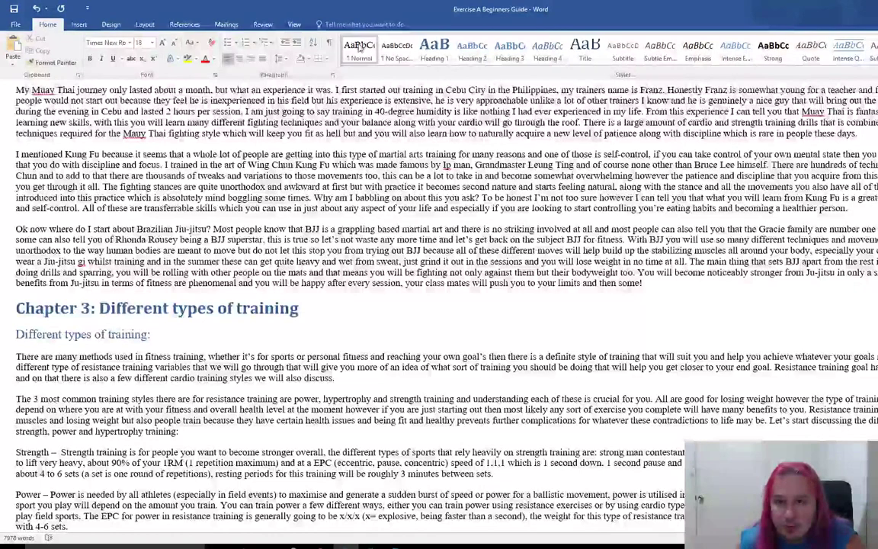
{"action": "left_click_drag", "start_coordinate": [156, 336], "coordinate": [23, 336]}
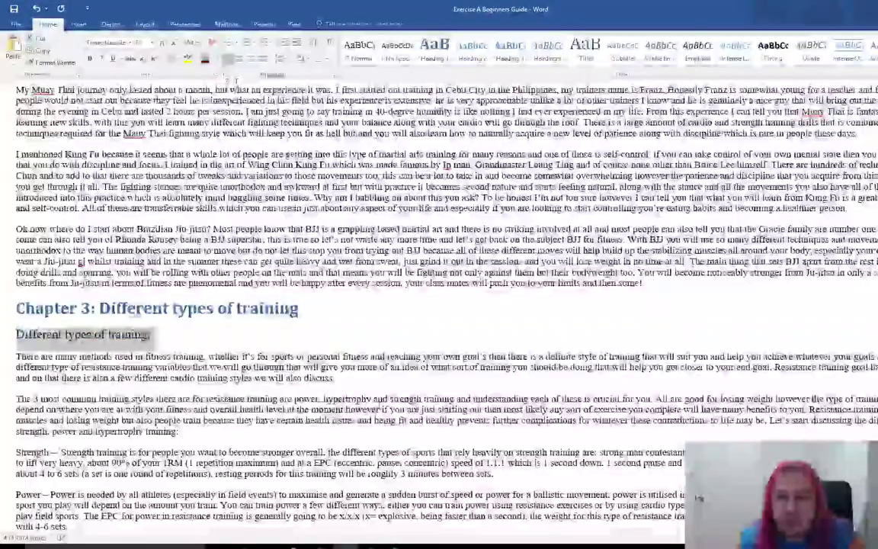
{"action": "left_click", "coordinate": [93, 339]}
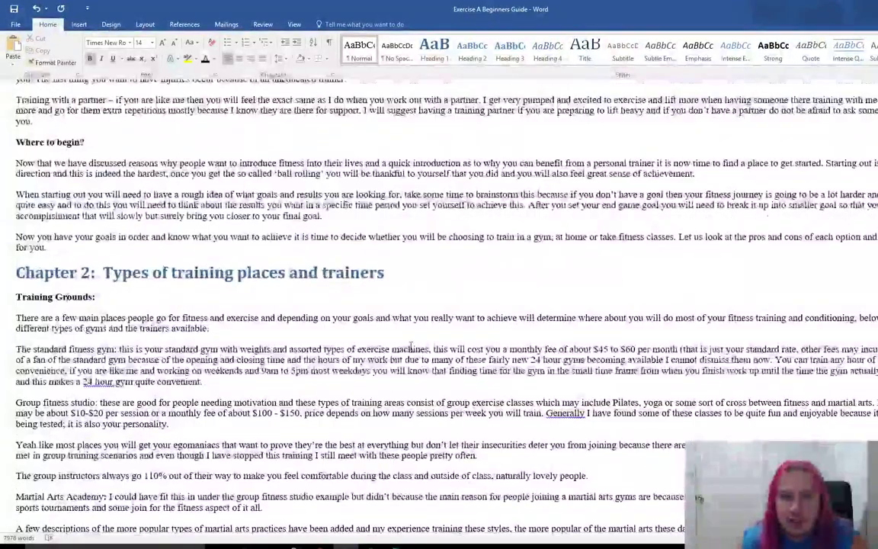
{"action": "scroll", "coordinate": [411, 346], "scroll_direction": "down", "scroll_amount": 5}
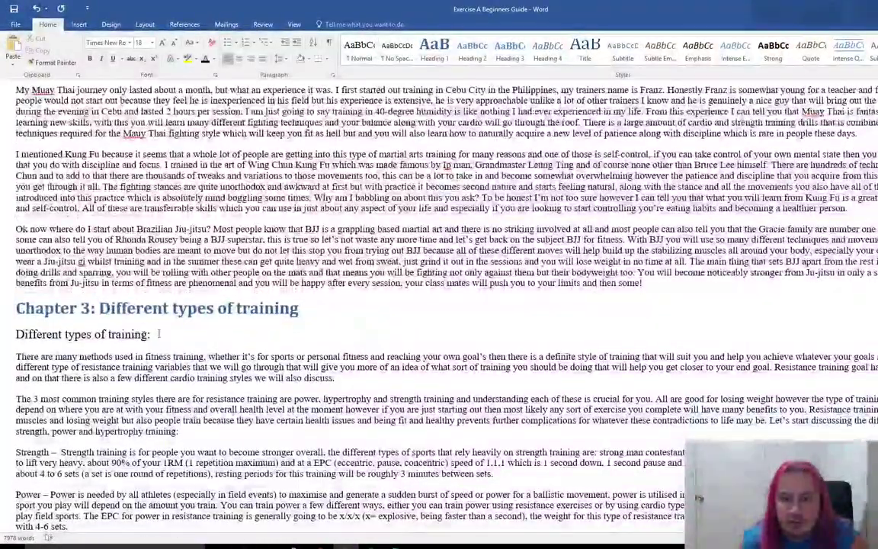
{"action": "scroll", "coordinate": [439, 304], "scroll_direction": "up", "scroll_amount": 6}
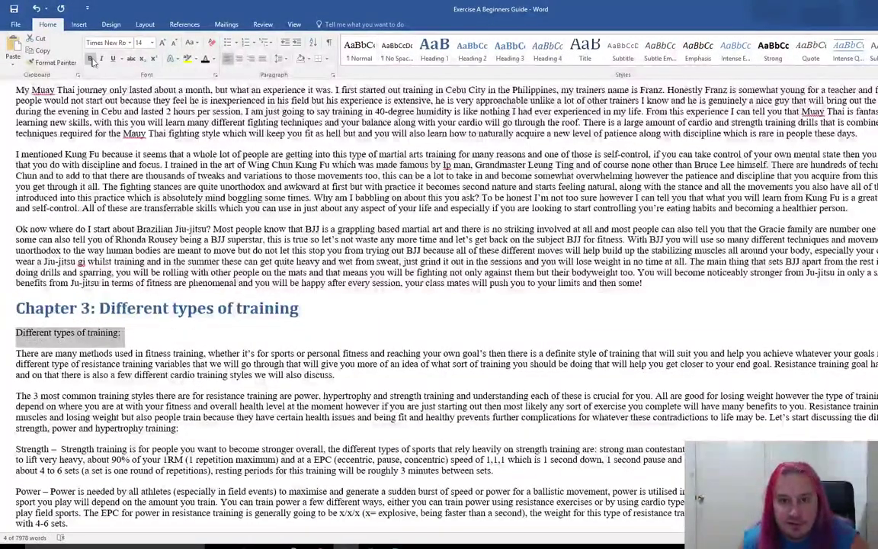
{"action": "left_click", "coordinate": [90, 59]}
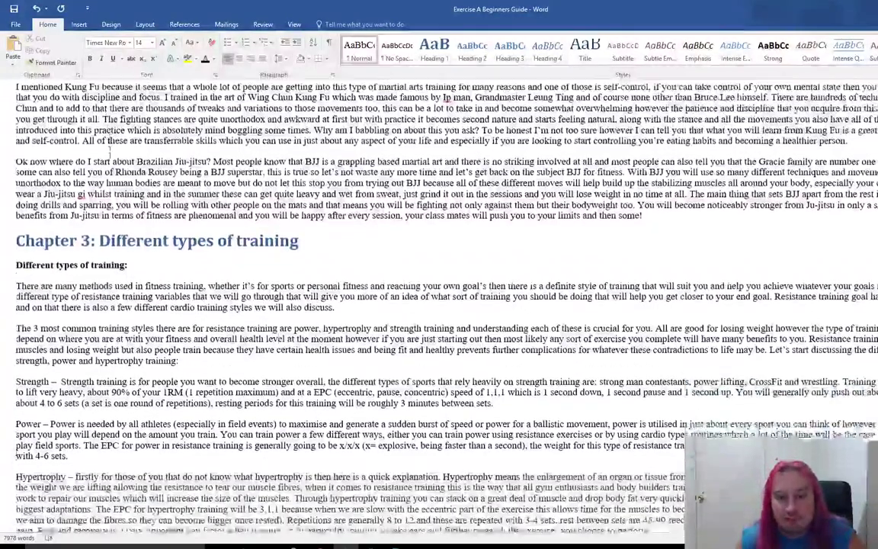
{"action": "scroll", "coordinate": [439, 305], "scroll_direction": "down", "scroll_amount": 8}
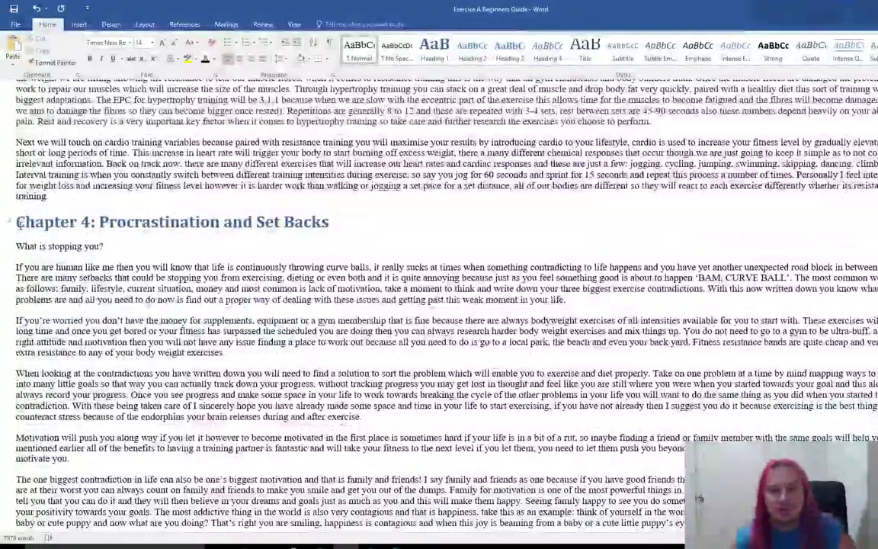
Step: Change the Stretching Exercises subheading from Heading 1 to bold Normal text
{"action": "triple_click", "coordinate": [17, 221]}
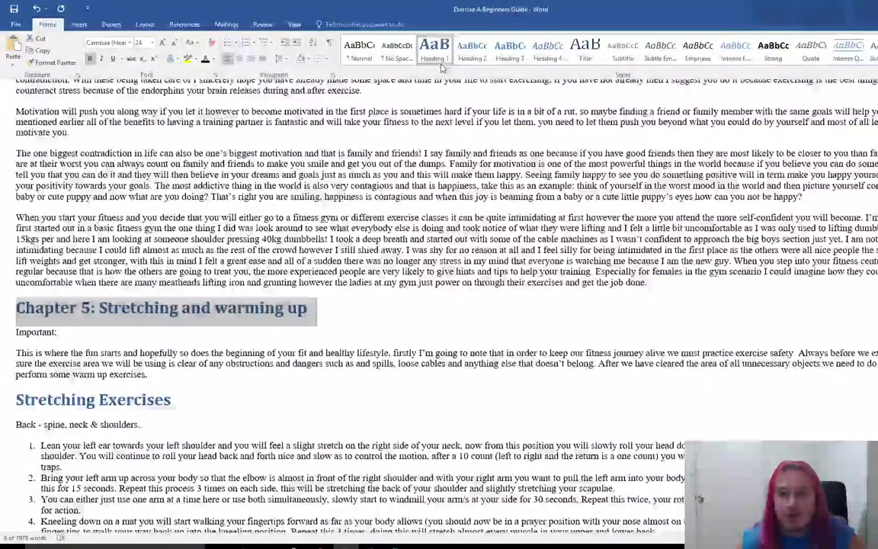
{"action": "scroll", "coordinate": [178, 231], "scroll_direction": "down", "scroll_amount": 5}
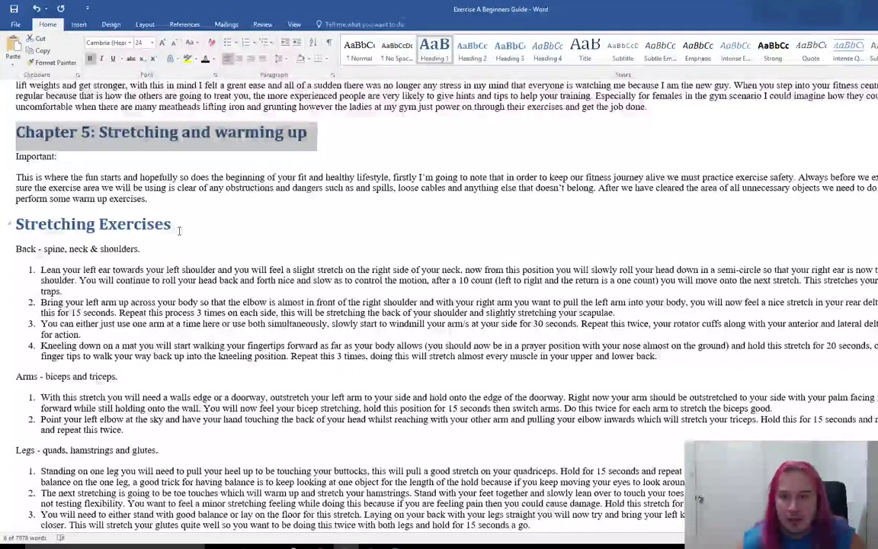
{"action": "left_click", "coordinate": [179, 230]}
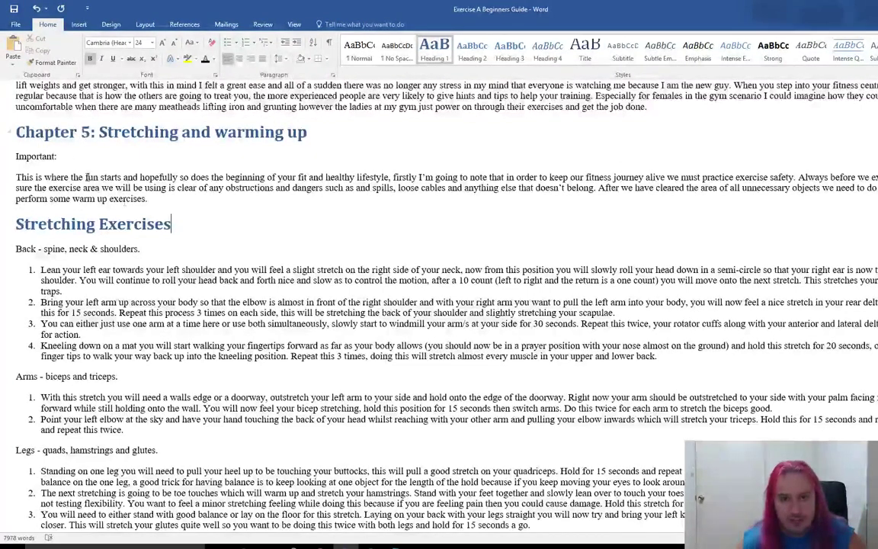
{"action": "triple_click", "coordinate": [190, 229]}
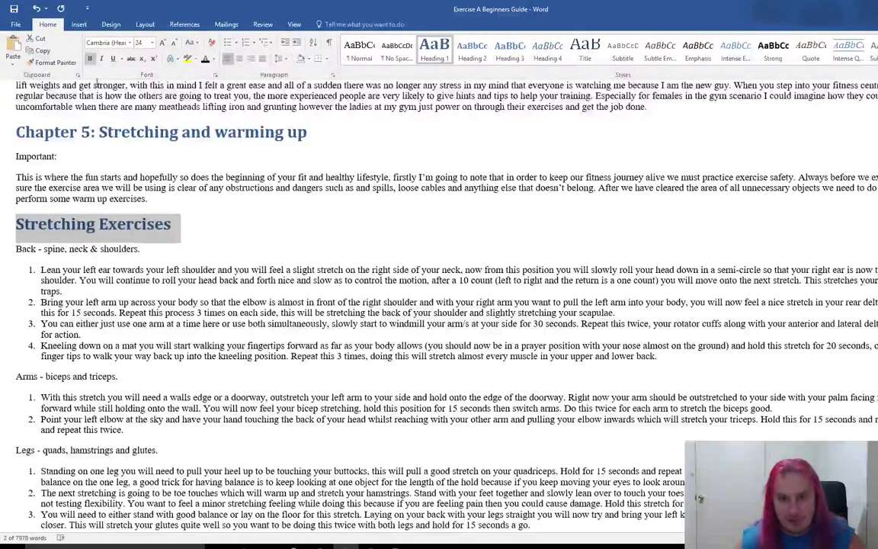
{"action": "left_click", "coordinate": [364, 55]}
{"action": "left_click", "coordinate": [90, 59]}
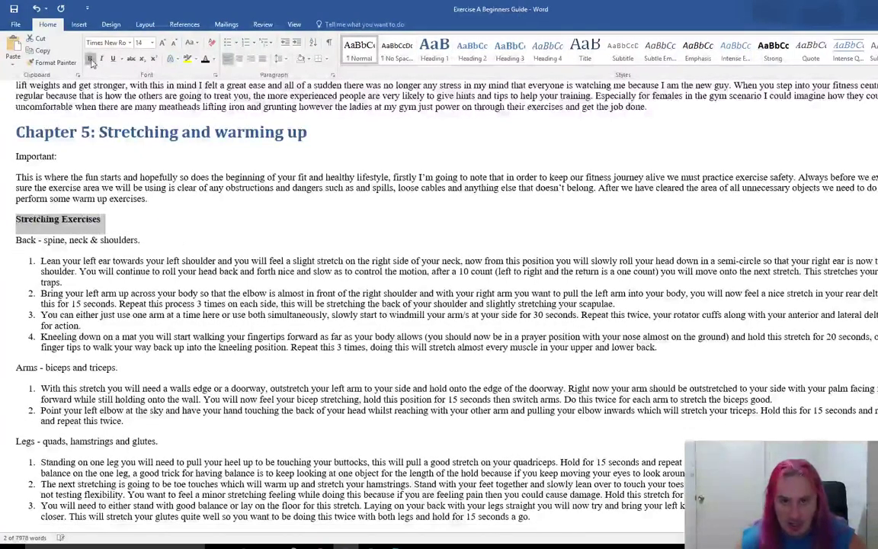
{"action": "left_click", "coordinate": [177, 312]}
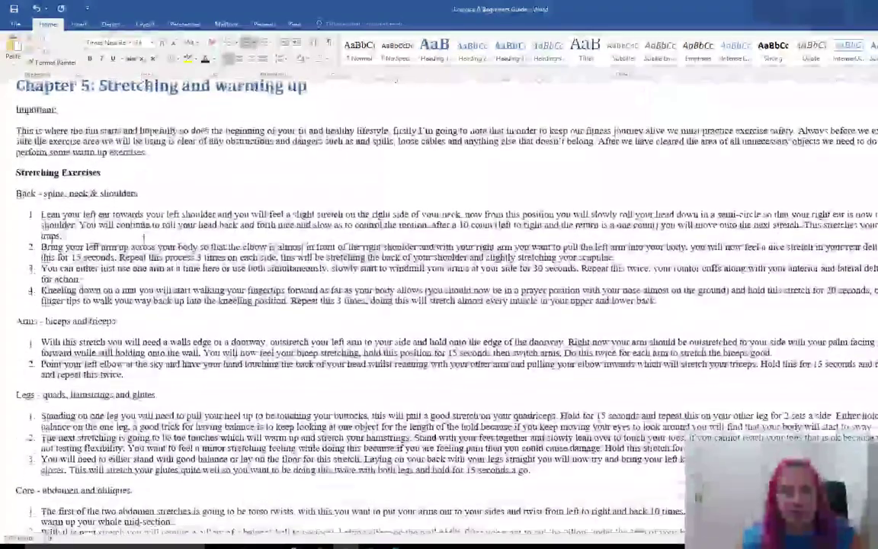
Step: Make 'Exercises to live by:' bold text in the Normal style
{"action": "scroll", "coordinate": [143, 240], "scroll_direction": "down", "scroll_amount": 3}
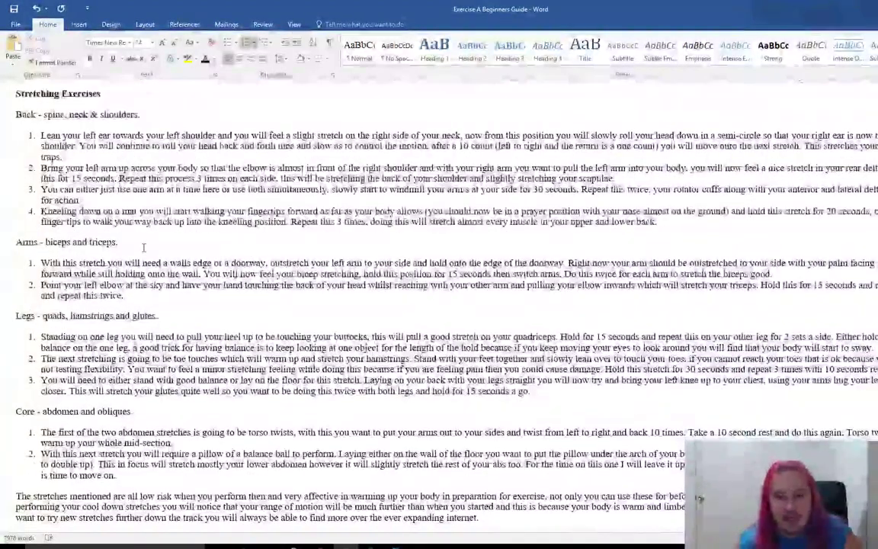
{"action": "scroll", "coordinate": [144, 246], "scroll_direction": "down", "scroll_amount": 12}
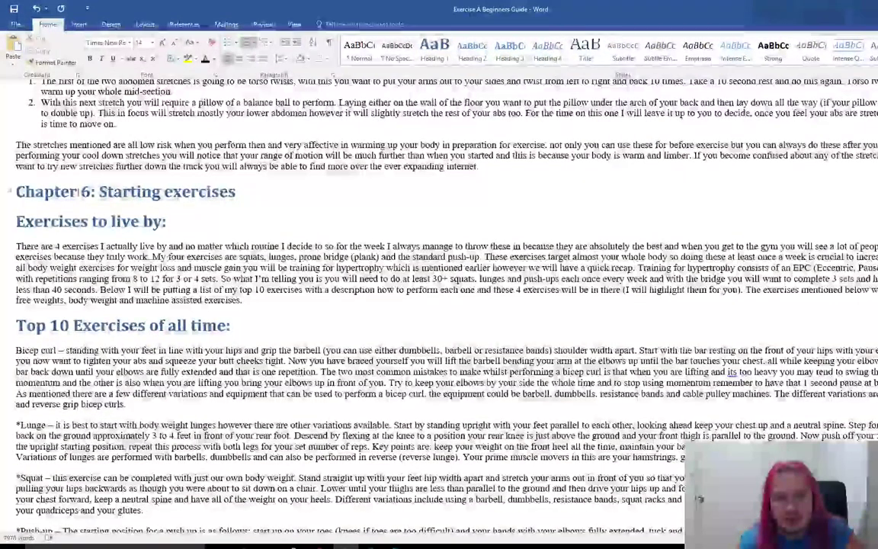
{"action": "left_click", "coordinate": [135, 194]}
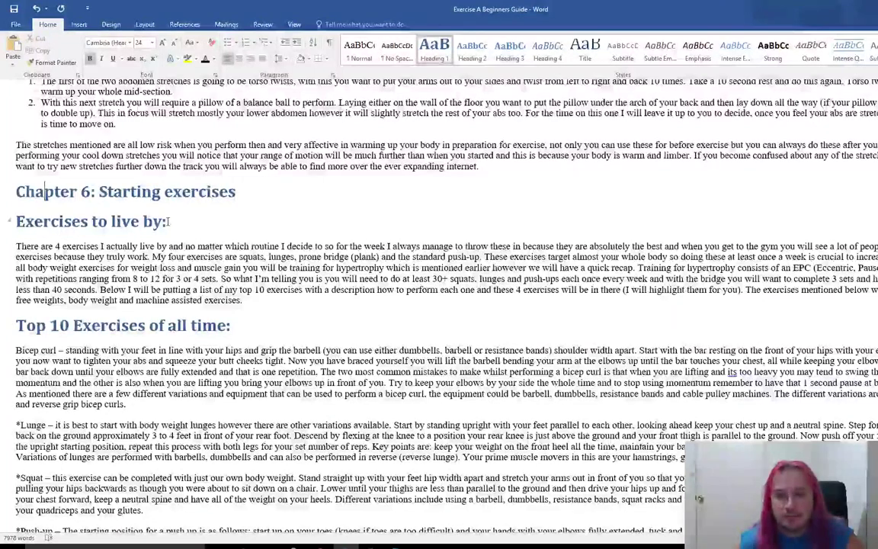
{"action": "triple_click", "coordinate": [133, 221]}
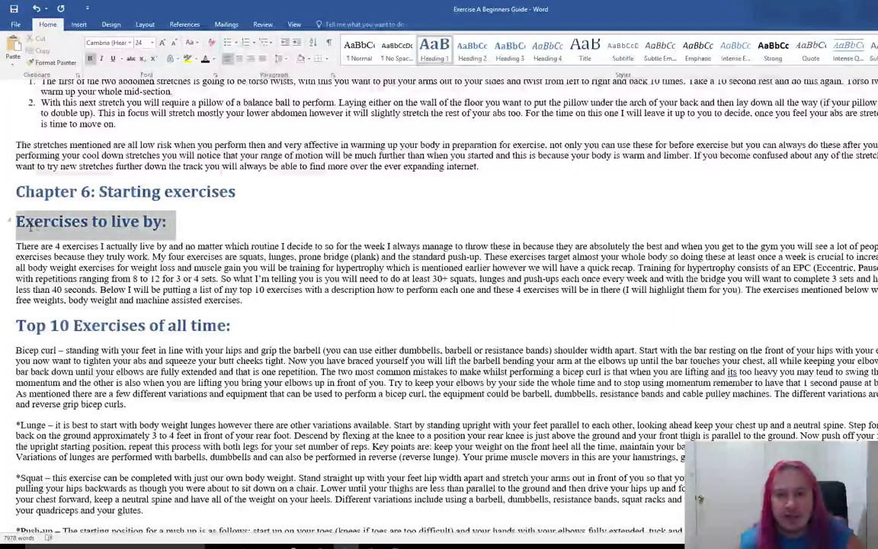
{"action": "left_click", "coordinate": [359, 51]}
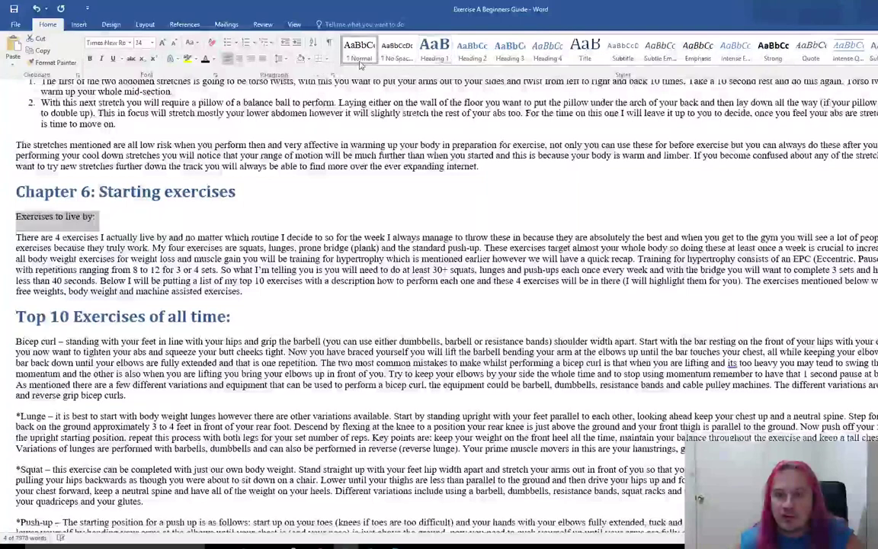
{"action": "left_click", "coordinate": [90, 59]}
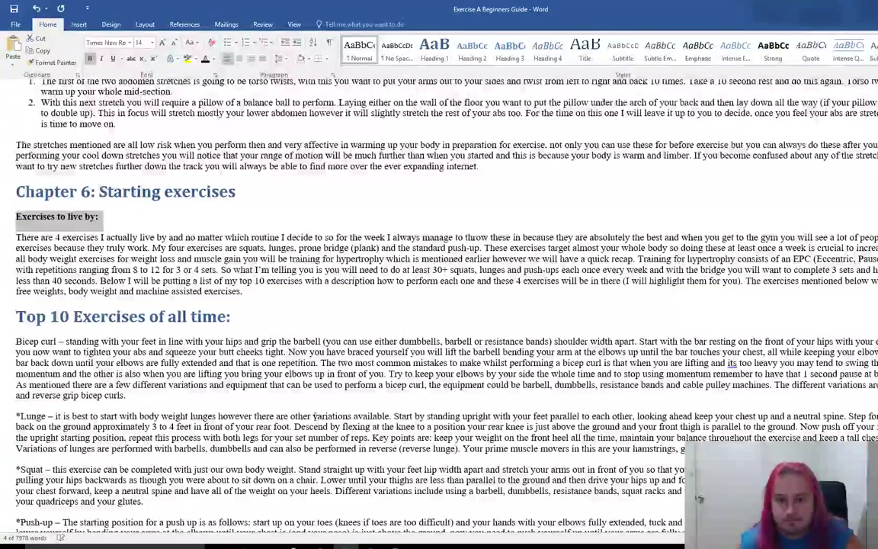
Step: Turn 'Top 10 Exercises of all time:' into bold Normal-style text
{"action": "left_click", "coordinate": [185, 317]}
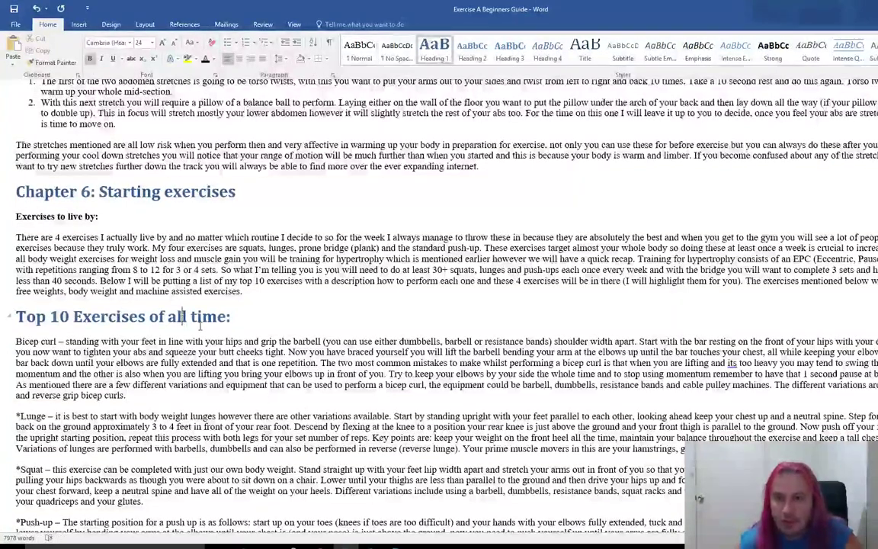
{"action": "scroll", "coordinate": [198, 352], "scroll_direction": "down", "scroll_amount": 1}
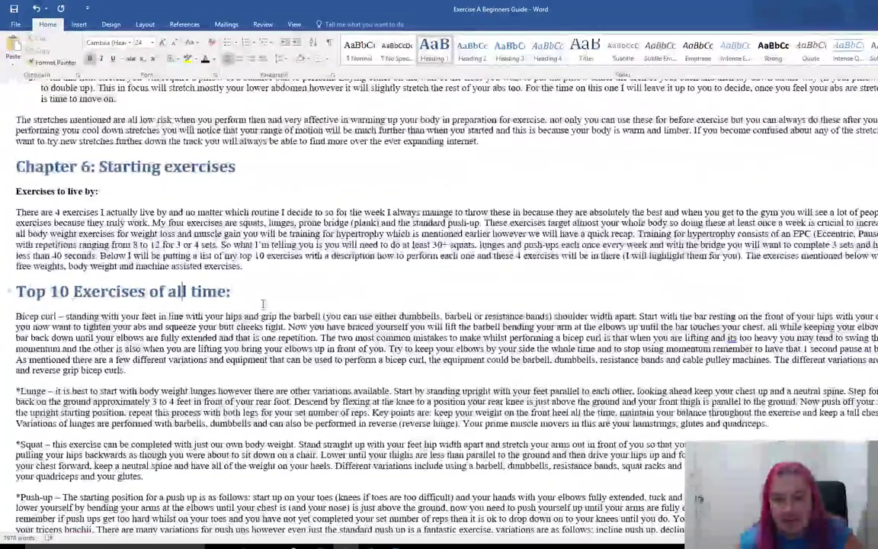
{"action": "left_click_drag", "start_coordinate": [237, 292], "coordinate": [23, 303]}
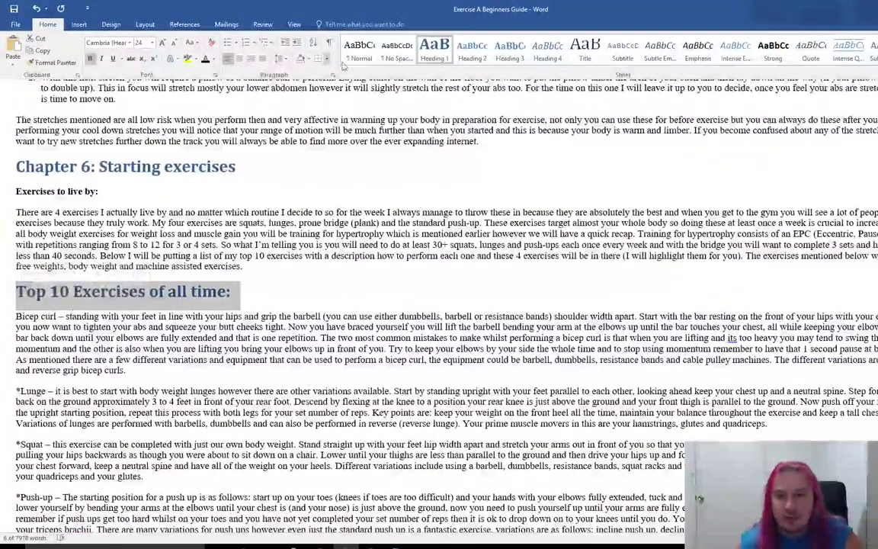
{"action": "left_click", "coordinate": [89, 60]}
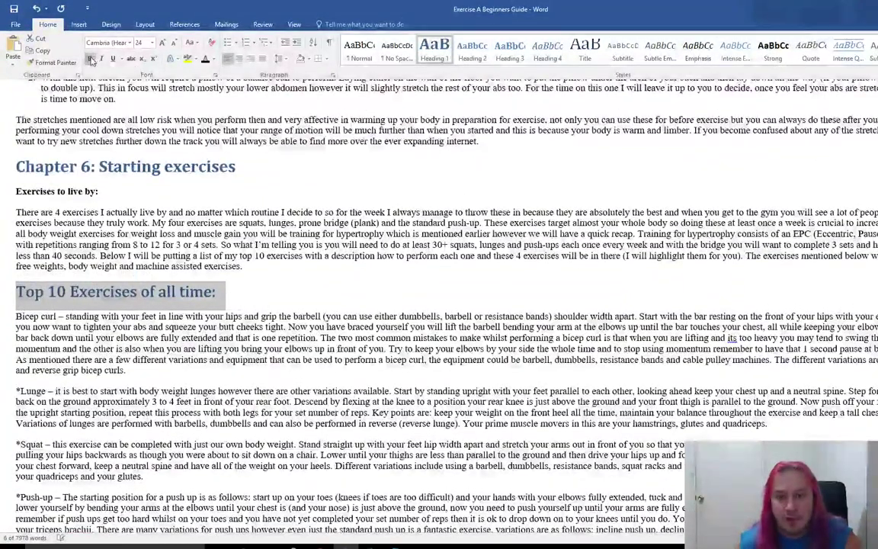
{"action": "left_click", "coordinate": [359, 49]}
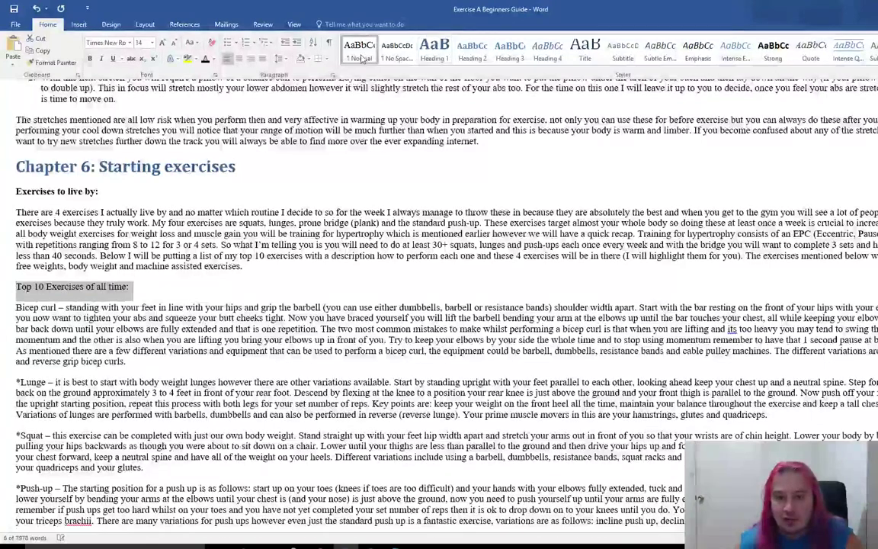
{"action": "left_click", "coordinate": [90, 59]}
{"action": "left_click", "coordinate": [503, 449]}
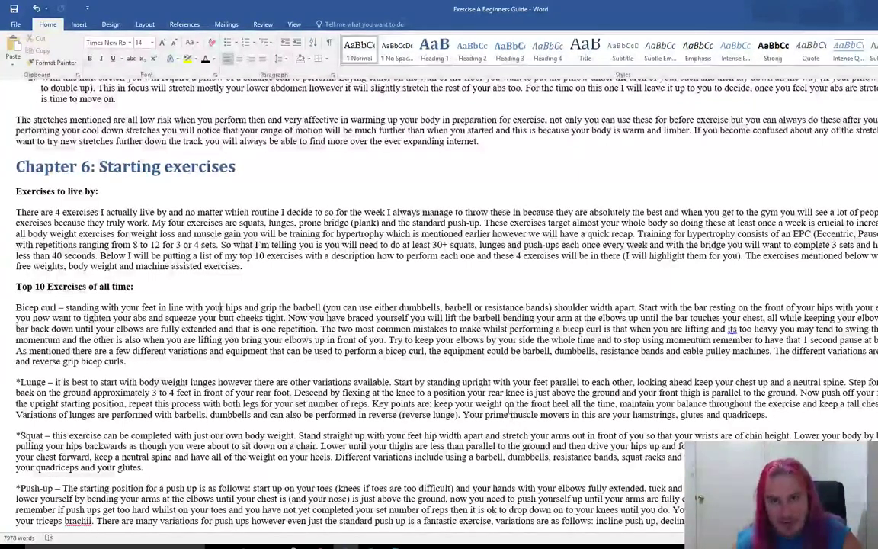
{"action": "scroll", "coordinate": [262, 341], "scroll_direction": "down", "scroll_amount": 1}
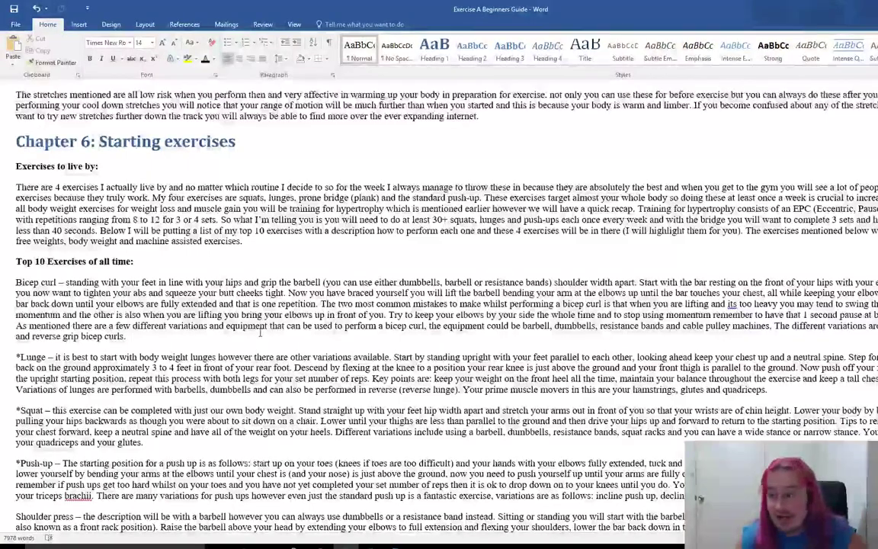
{"action": "scroll", "coordinate": [262, 340], "scroll_direction": "down", "scroll_amount": 2}
{"action": "scroll", "coordinate": [262, 341], "scroll_direction": "up", "scroll_amount": 3}
{"action": "scroll", "coordinate": [262, 335], "scroll_direction": "up", "scroll_amount": 3}
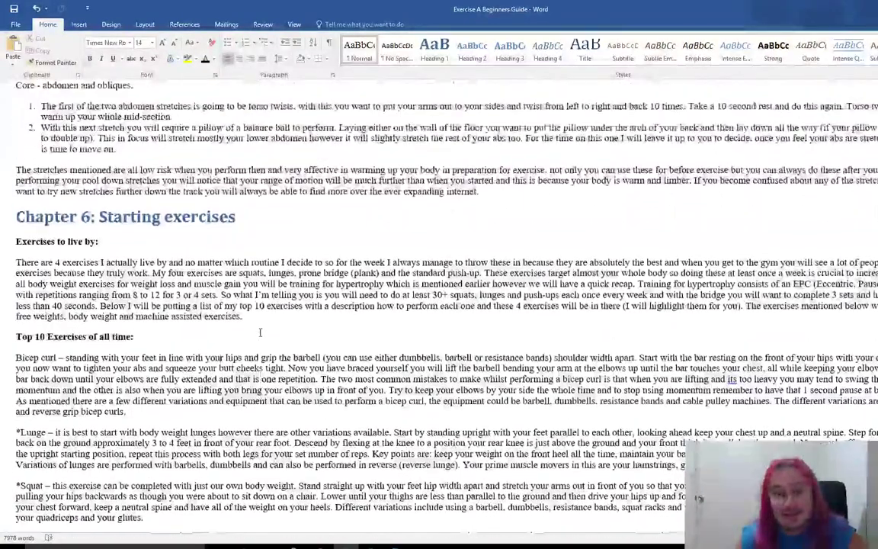
{"action": "scroll", "coordinate": [260, 332], "scroll_direction": "down", "scroll_amount": 2}
{"action": "scroll", "coordinate": [260, 332], "scroll_direction": "up", "scroll_amount": 10}
{"action": "scroll", "coordinate": [261, 335], "scroll_direction": "up", "scroll_amount": 7}
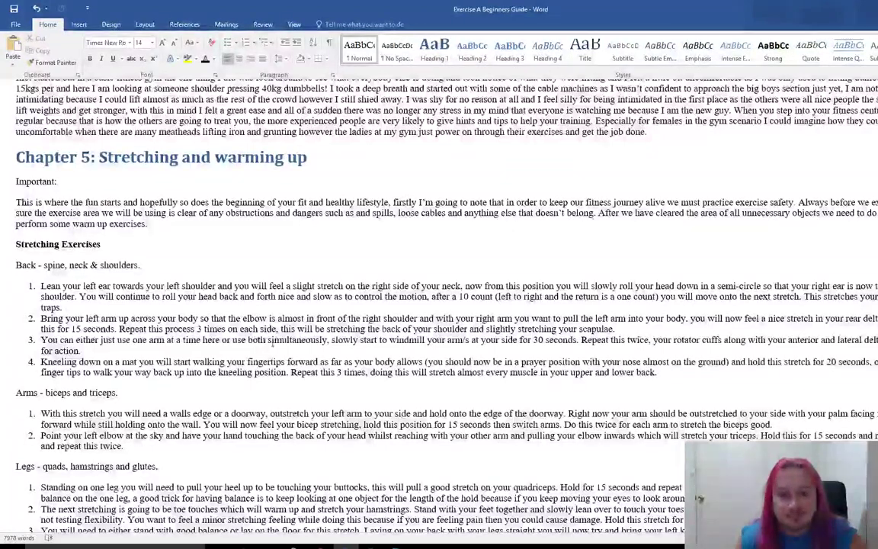
{"action": "scroll", "coordinate": [259, 341], "scroll_direction": "down", "scroll_amount": 2}
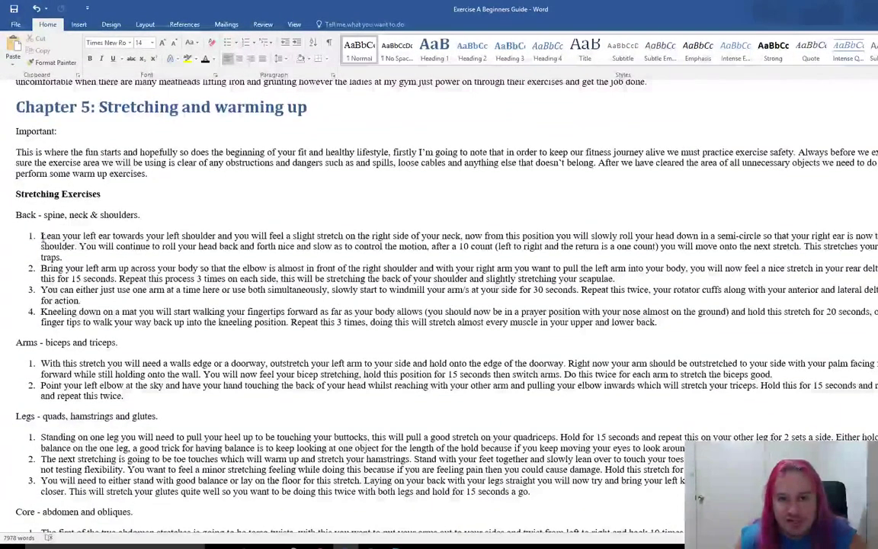
{"action": "left_click", "coordinate": [41, 236]}
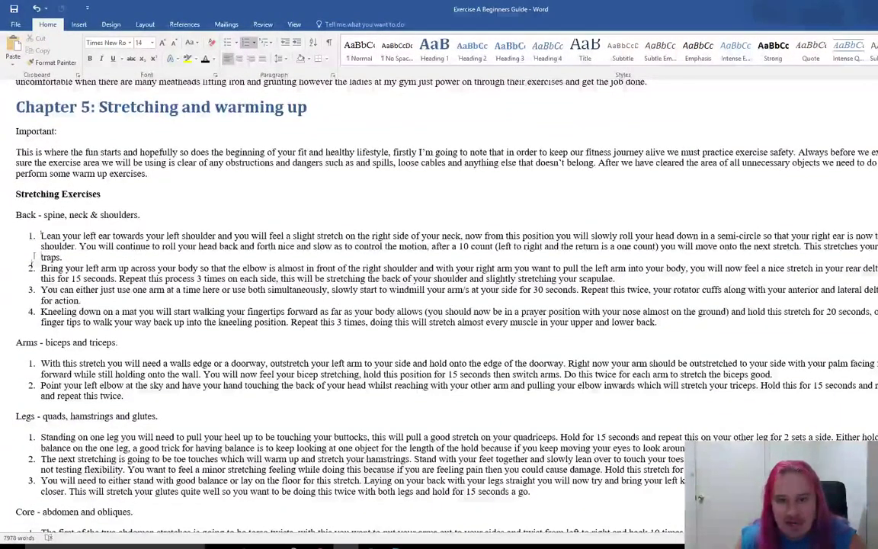
{"action": "scroll", "coordinate": [39, 301], "scroll_direction": "down", "scroll_amount": 5}
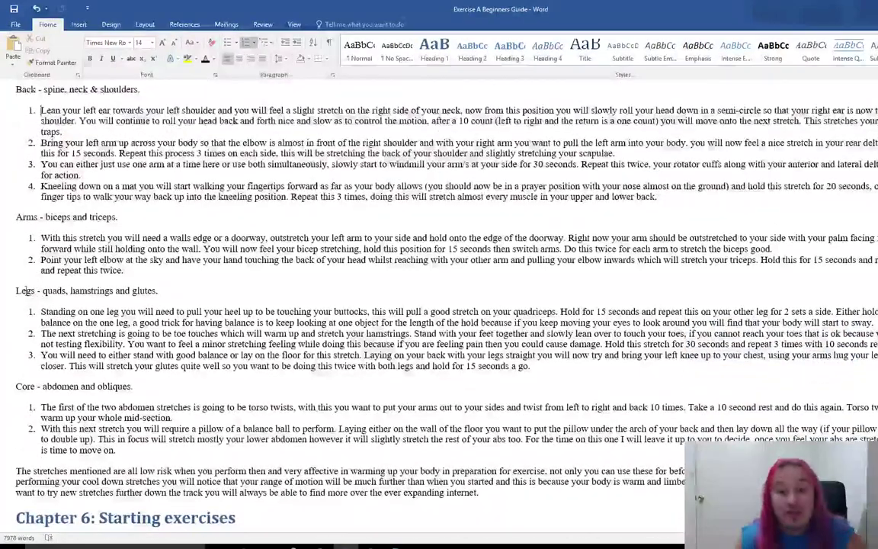
{"action": "scroll", "coordinate": [23, 278], "scroll_direction": "down", "scroll_amount": 4}
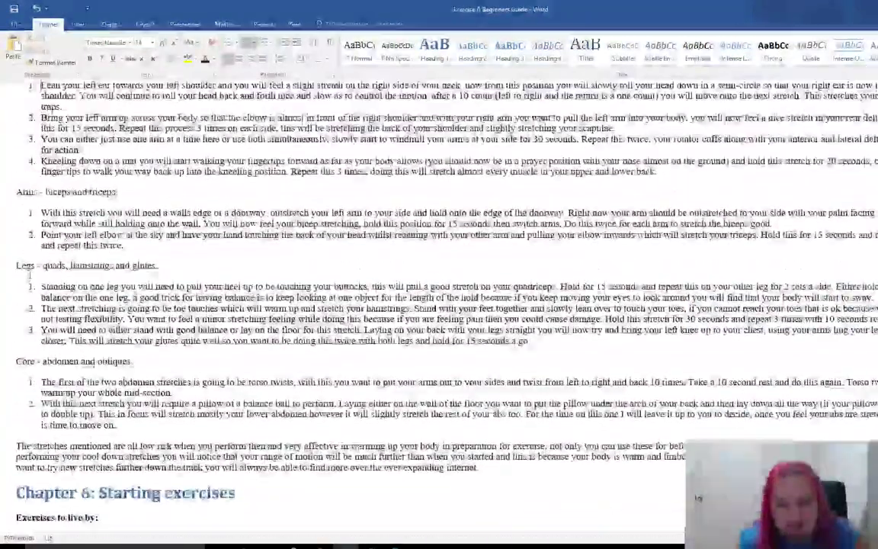
{"action": "scroll", "coordinate": [27, 273], "scroll_direction": "up", "scroll_amount": 4}
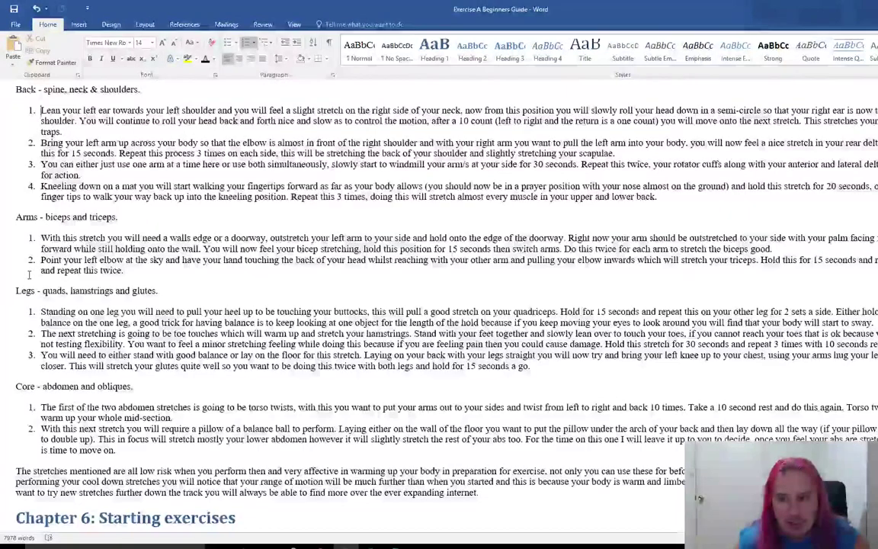
{"action": "scroll", "coordinate": [29, 275], "scroll_direction": "up", "scroll_amount": 4}
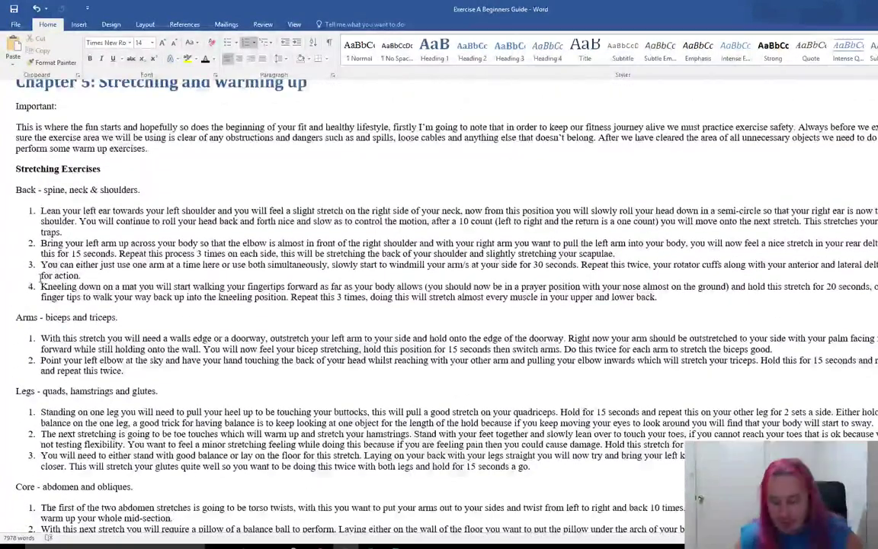
Step: Remove the first Back item's number, retype '1.' and try the automatic renumbering options
{"action": "key", "text": "BackSpace"}
{"action": "key", "text": "BackSpace"}
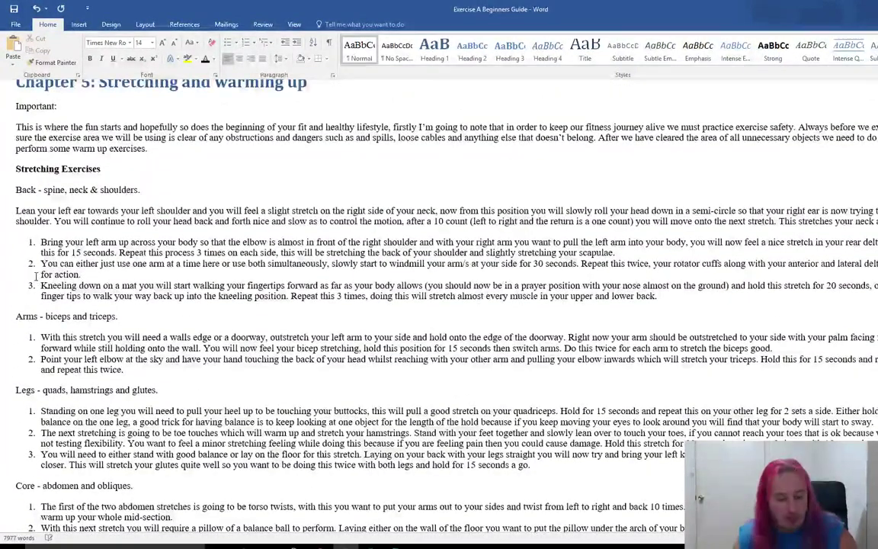
{"action": "type", "text": "1."}
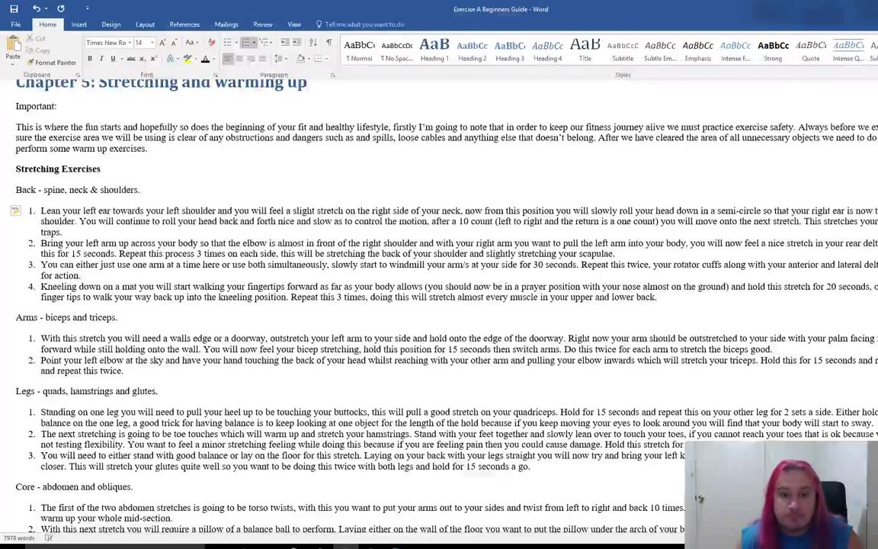
{"action": "left_click", "coordinate": [19, 211]}
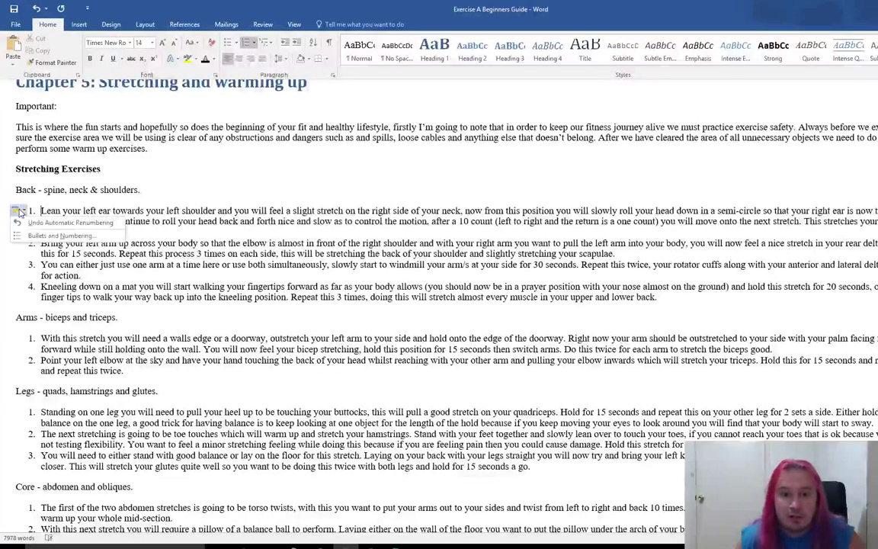
{"action": "left_click", "coordinate": [61, 223]}
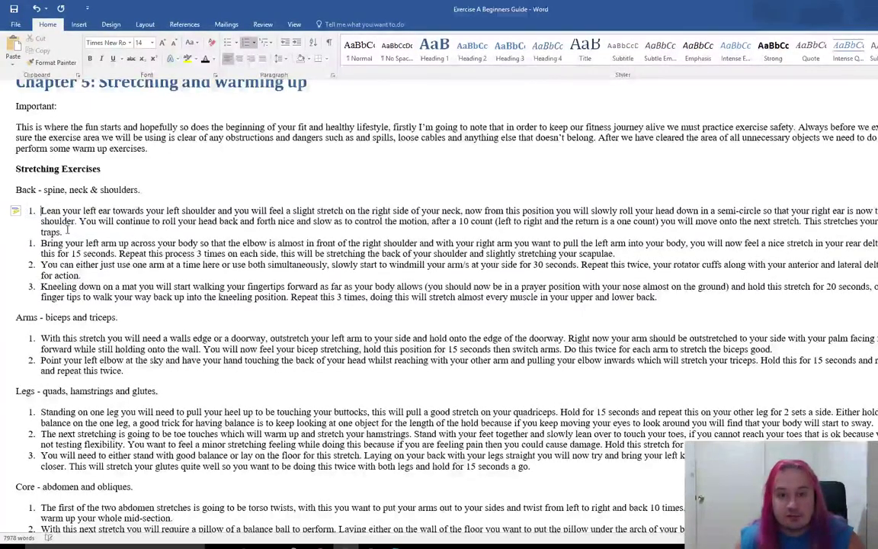
{"action": "left_click", "coordinate": [19, 211]}
{"action": "left_click", "coordinate": [33, 224]}
{"action": "key", "text": "ctrl+z"}
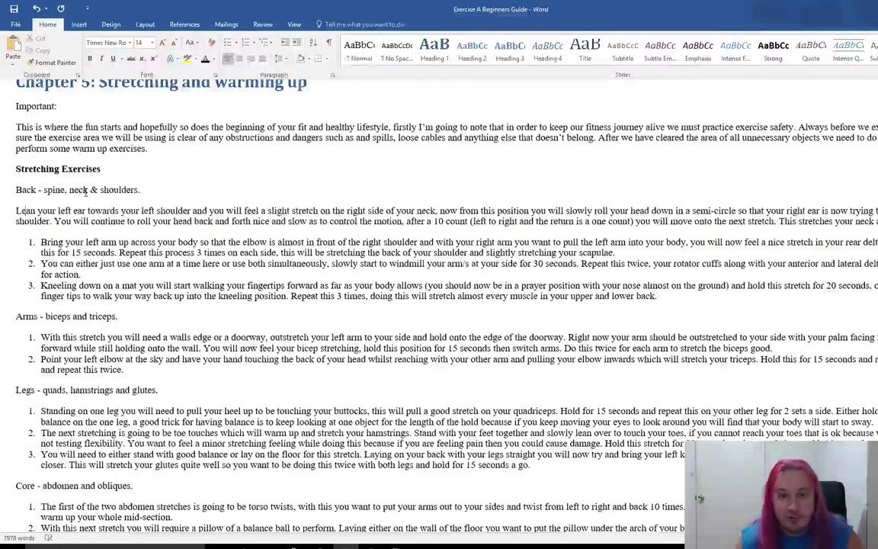
{"action": "key", "text": "ctrl+y"}
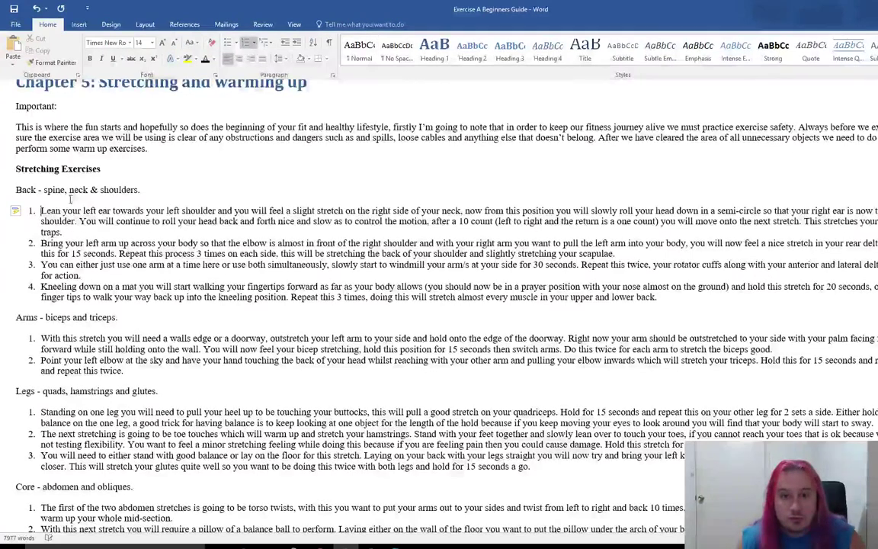
{"action": "right_click", "coordinate": [37, 213]}
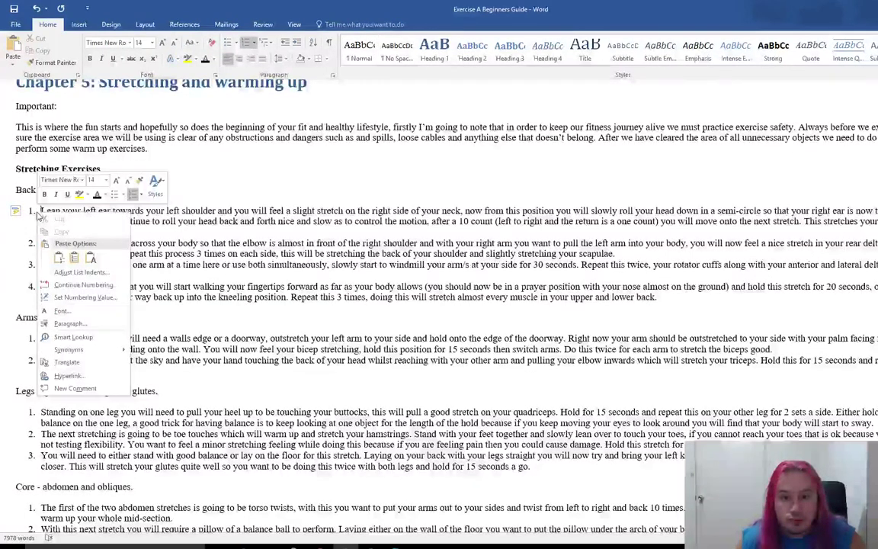
{"action": "key", "text": "Escape"}
Step: Try numbering None in Bullets and Numbering, revert it, and keep the list continuous
{"action": "left_click", "coordinate": [16, 213]}
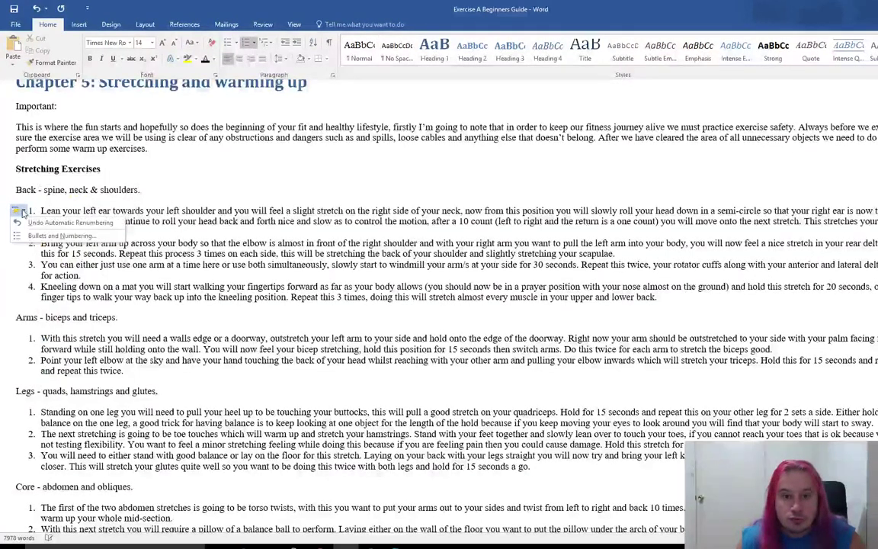
{"action": "left_click", "coordinate": [53, 236]}
{"action": "left_click", "coordinate": [429, 233]}
{"action": "key", "text": "Return"}
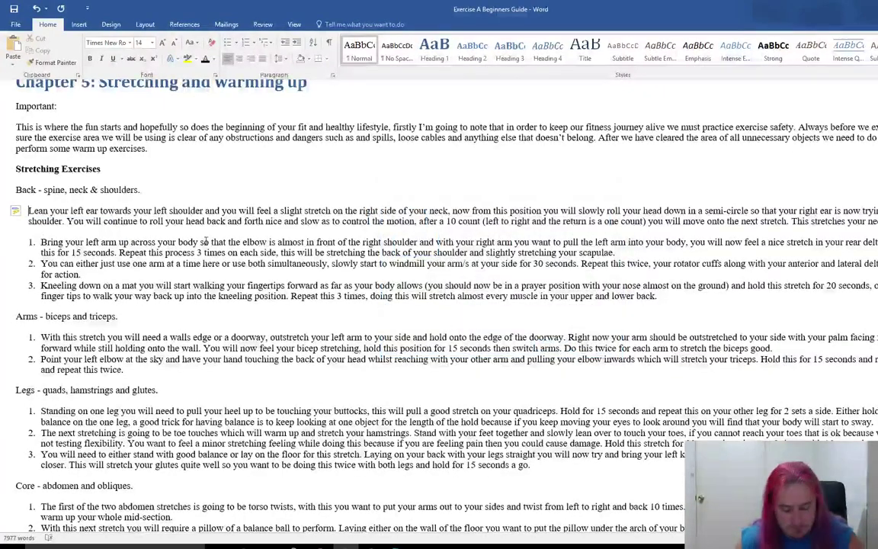
{"action": "key", "text": "ctrl+z"}
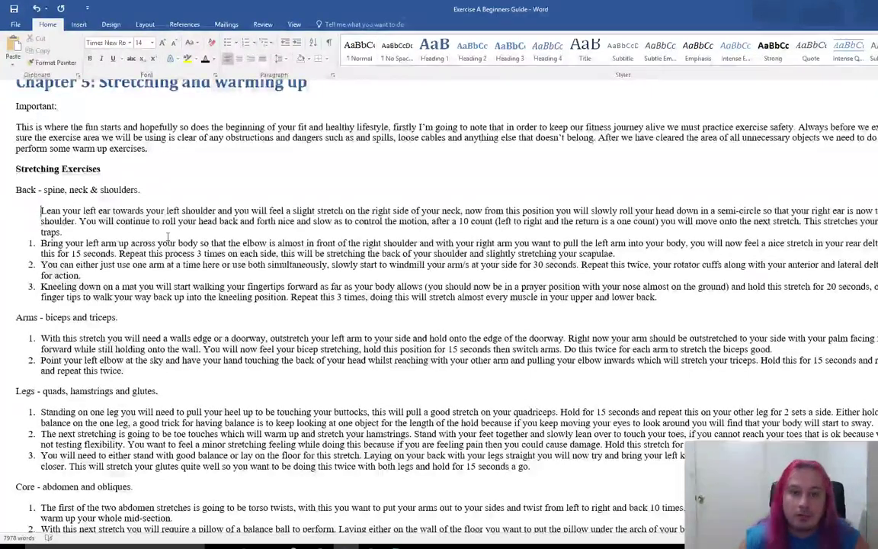
{"action": "key", "text": "ctrl+y"}
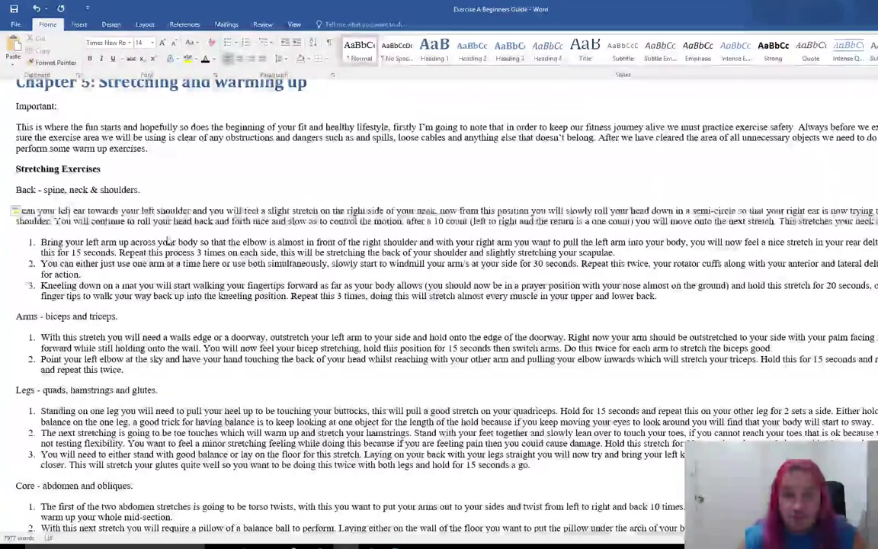
{"action": "key", "text": "ctrl+z"}
{"action": "left_click", "coordinate": [40, 244]}
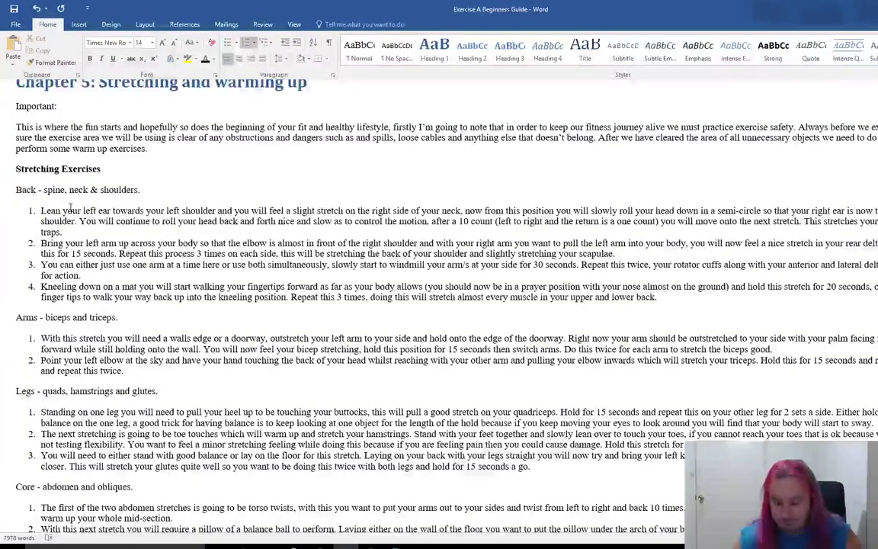
{"action": "key", "text": "ctrl+y"}
{"action": "key", "text": "ctrl+z"}
{"action": "left_click", "coordinate": [18, 212]}
{"action": "left_click", "coordinate": [45, 223]}
{"action": "left_click", "coordinate": [17, 211]}
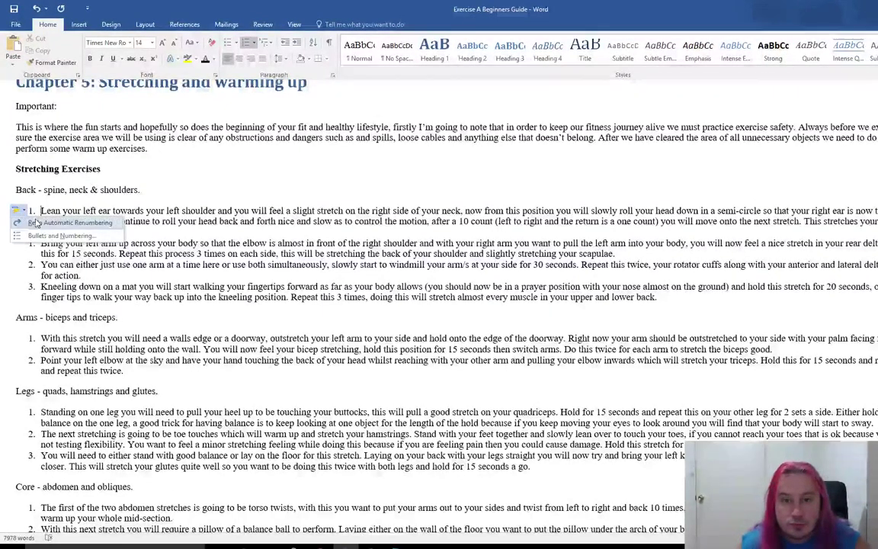
{"action": "left_click", "coordinate": [42, 223]}
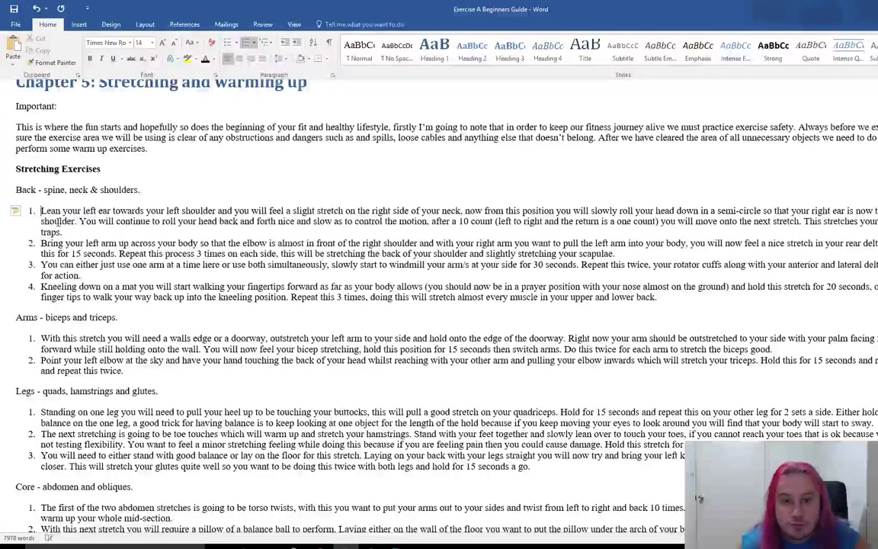
Step: Strip the numbering from the Back, Arms and Legs stretch paragraphs, from 'Lean your left ear' onward
{"action": "key", "text": "BackSpace"}
{"action": "key", "text": "BackSpace"}
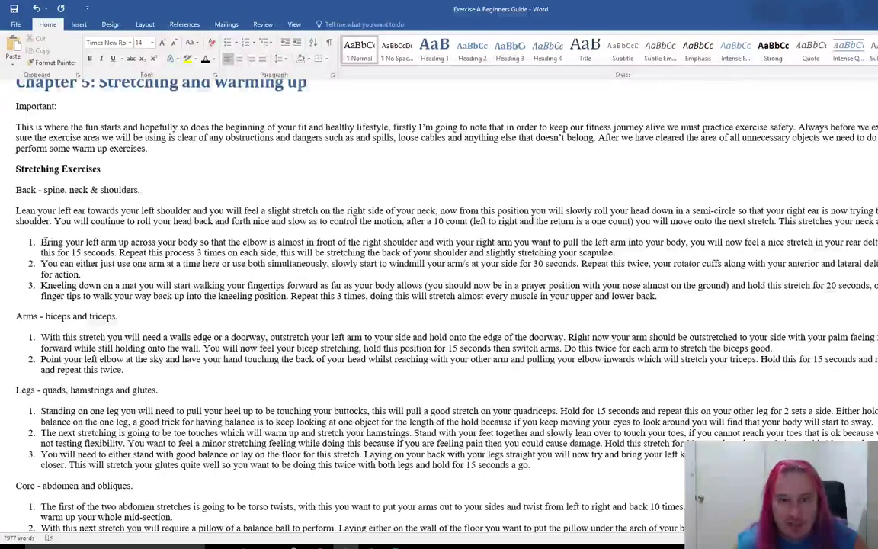
{"action": "key", "text": "Down"}
{"action": "key", "text": "Down"}
{"action": "key", "text": "BackSpace"}
{"action": "key", "text": "BackSpace"}
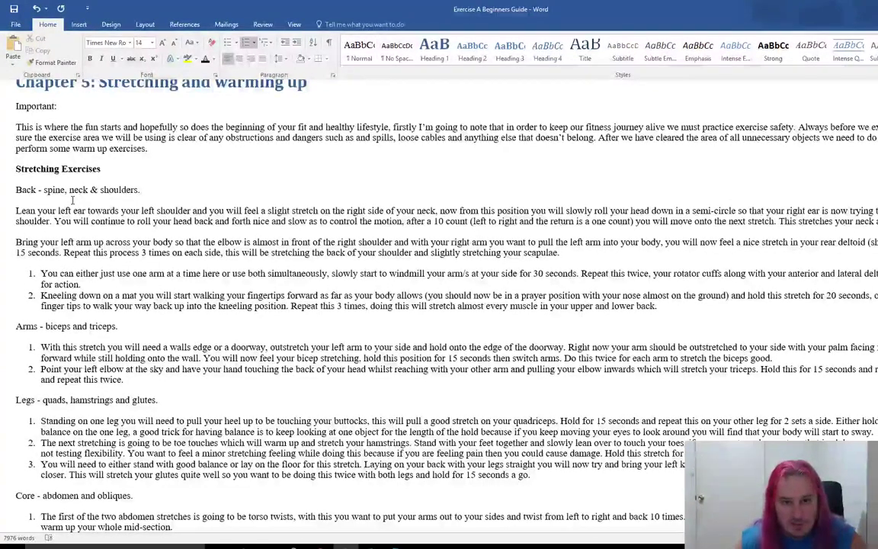
{"action": "key", "text": "Down"}
{"action": "key", "text": "BackSpace"}
{"action": "key", "text": "BackSpace"}
{"action": "key", "text": "Down"}
{"action": "key", "text": "BackSpace"}
{"action": "key", "text": "BackSpace"}
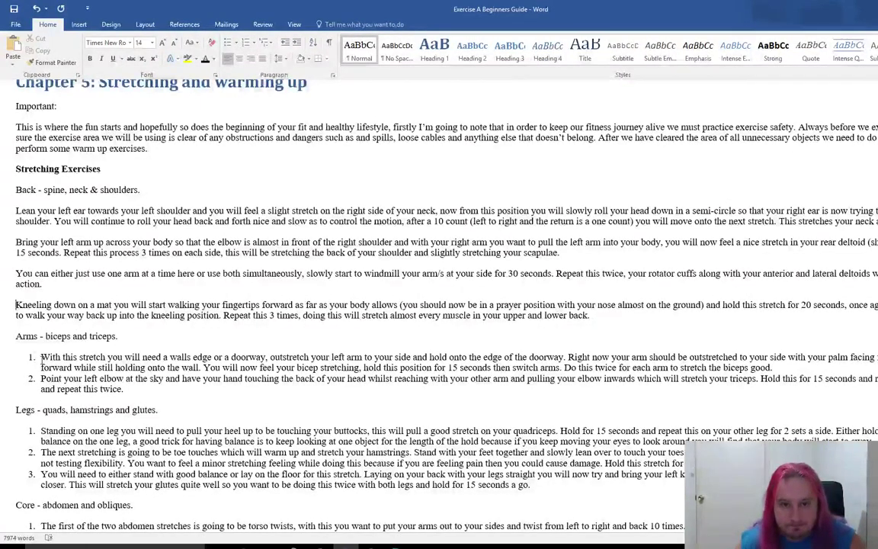
{"action": "key", "text": "Down"}
{"action": "key", "text": "Down"}
{"action": "key", "text": "Down"}
{"action": "key", "text": "BackSpace"}
{"action": "key", "text": "BackSpace"}
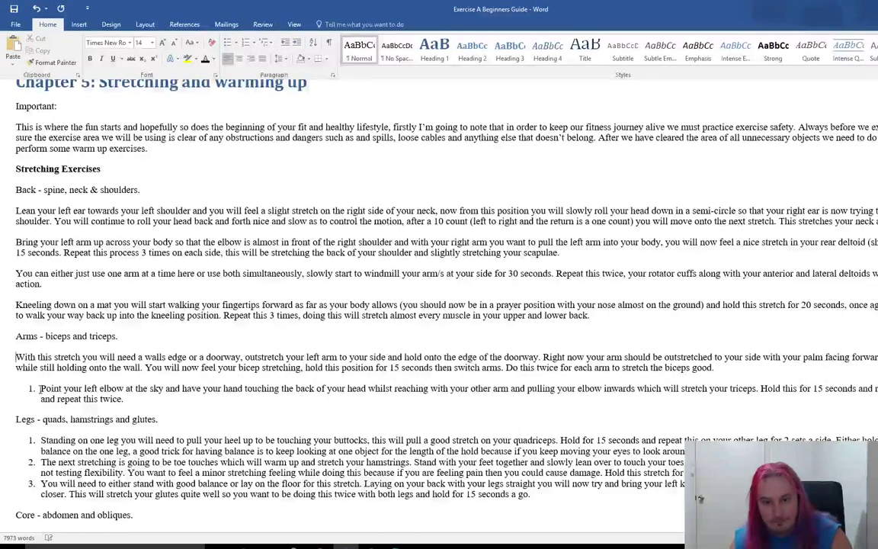
{"action": "key", "text": "Down"}
{"action": "key", "text": "Down"}
{"action": "key", "text": "BackSpace"}
{"action": "key", "text": "BackSpace"}
{"action": "key", "text": "BackSpace"}
{"action": "key", "text": "BackSpace"}
{"action": "key", "text": "Down"}
{"action": "key", "text": "Down"}
{"action": "key", "text": "BackSpace"}
{"action": "key", "text": "BackSpace"}
{"action": "key", "text": "Down"}
{"action": "key", "text": "Down"}
{"action": "key", "text": "BackSpace"}
{"action": "key", "text": "BackSpace"}
Step: Make the Arms, Back and Legs section headings bold
{"action": "scroll", "coordinate": [81, 451], "scroll_direction": "down", "scroll_amount": 2}
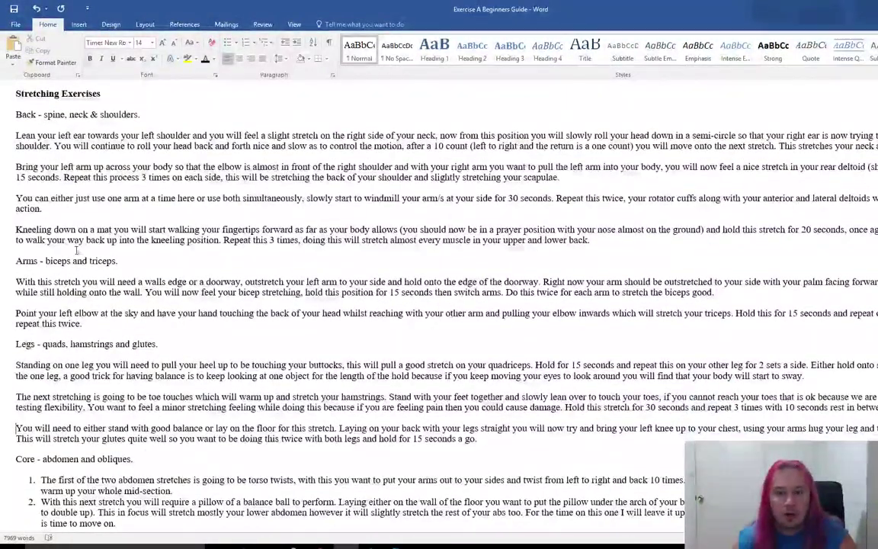
{"action": "left_click_drag", "start_coordinate": [116, 262], "coordinate": [16, 261]}
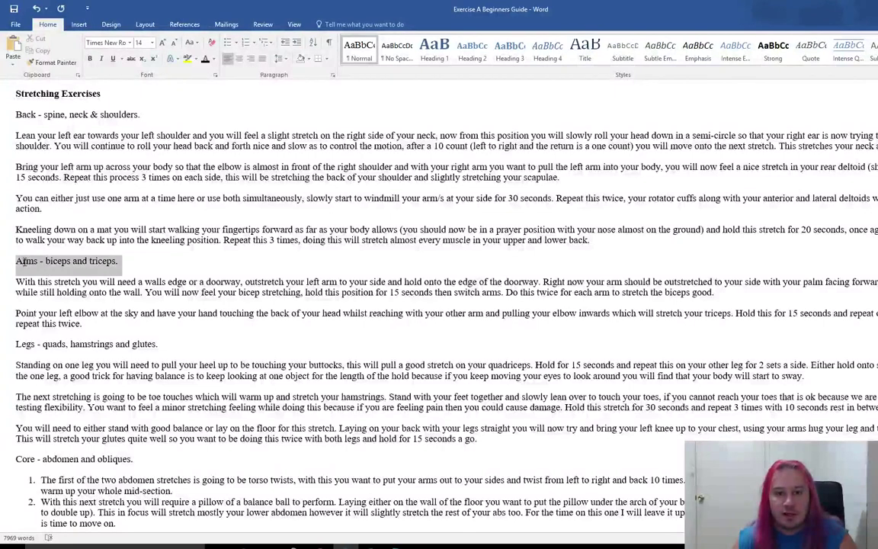
{"action": "left_click", "coordinate": [90, 59]}
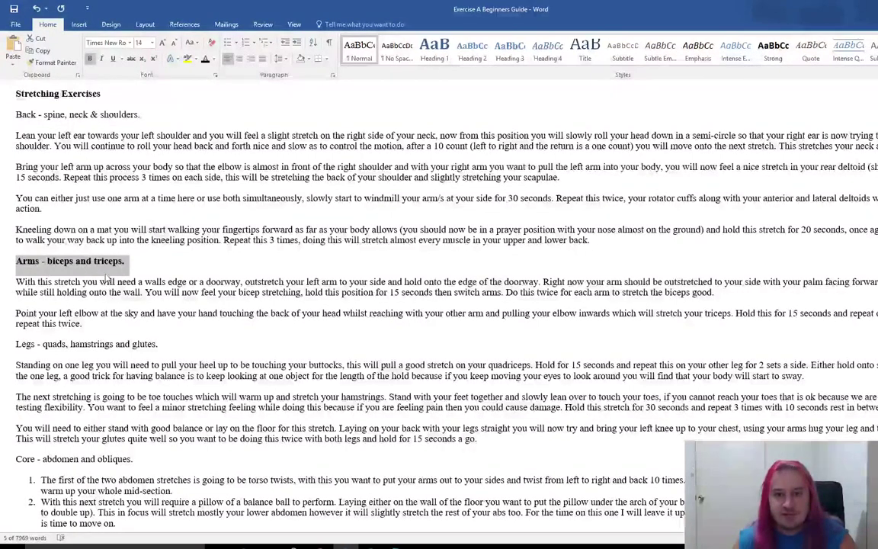
{"action": "left_click_drag", "start_coordinate": [140, 115], "coordinate": [15, 114]}
{"action": "left_click", "coordinate": [90, 60]}
{"action": "left_click_drag", "start_coordinate": [161, 345], "coordinate": [15, 344]}
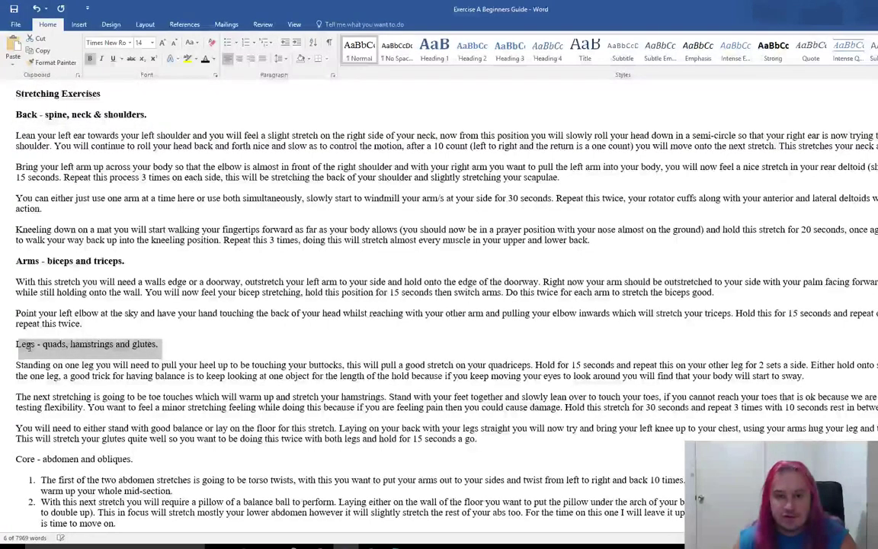
{"action": "left_click", "coordinate": [90, 59]}
Step: Strip automatic numbering from the two Core stretches, bold the Core heading, and number the second stretch '1.'
{"action": "scroll", "coordinate": [110, 229], "scroll_direction": "down", "scroll_amount": 4}
{"action": "left_click", "coordinate": [41, 354]}
{"action": "key", "text": "BackSpace"}
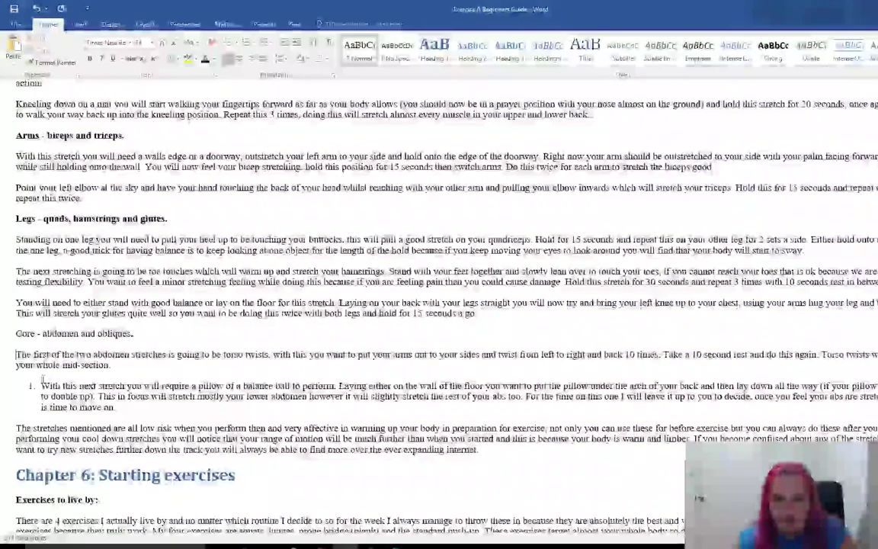
{"action": "key", "text": "BackSpace"}
{"action": "left_click_drag", "start_coordinate": [143, 337], "coordinate": [15, 336]}
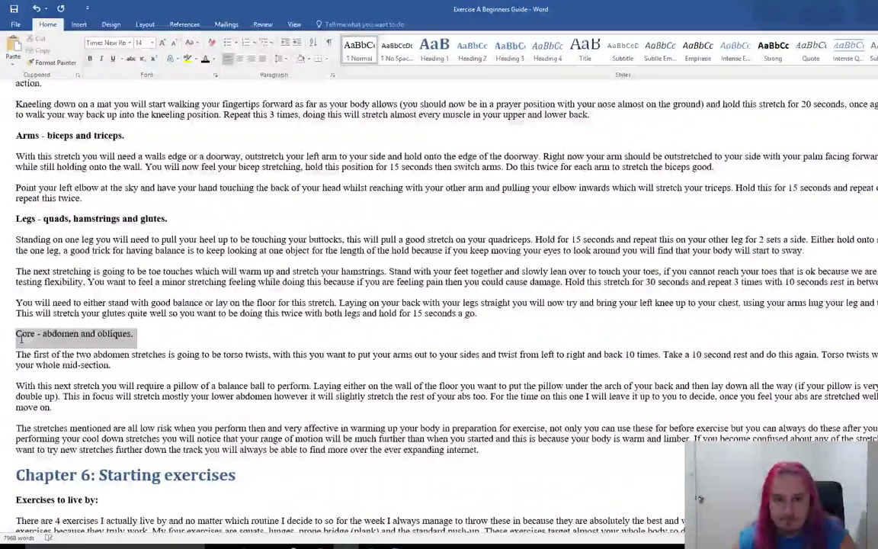
{"action": "left_click", "coordinate": [89, 60]}
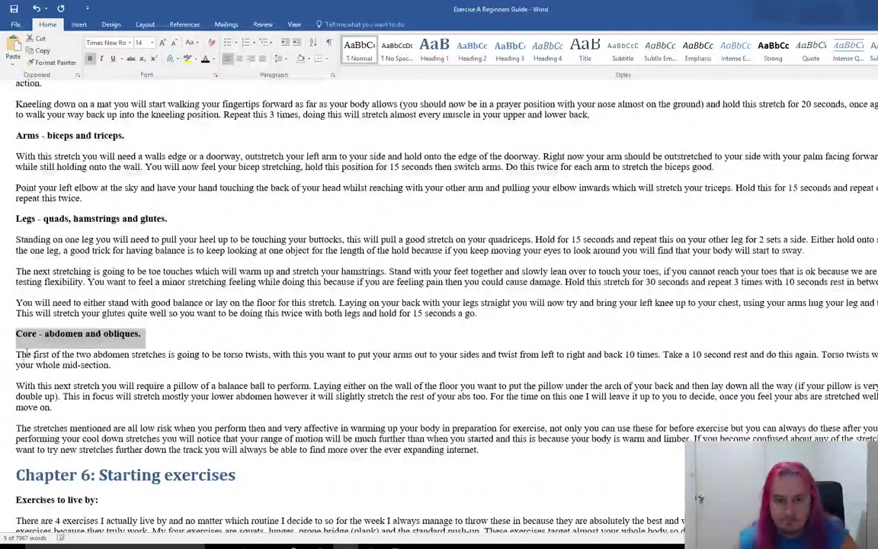
{"action": "left_click", "coordinate": [17, 386]}
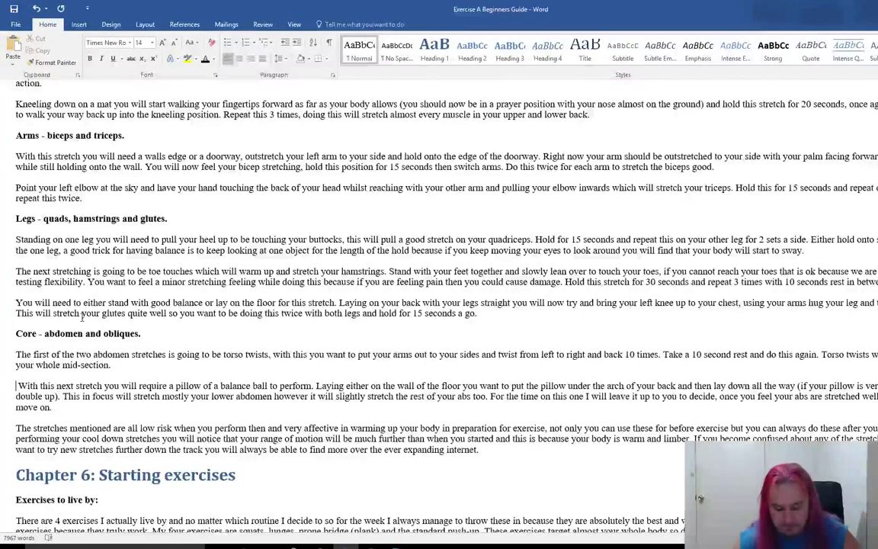
{"action": "type", "text": "1. "}
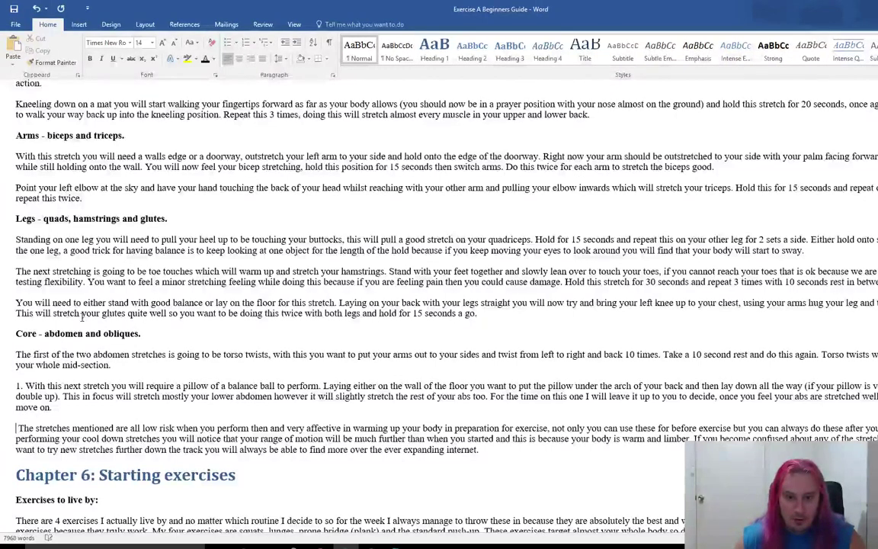
{"action": "type", "text": "2."}
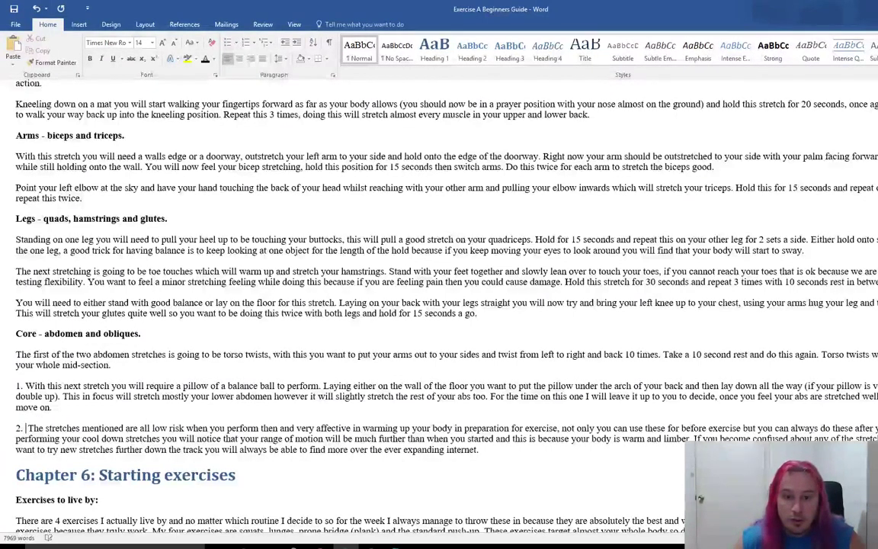
Step: Undo the automatic list and type 1., 2. and 3. before the three Legs stretches
{"action": "key", "text": "ctrl+z"}
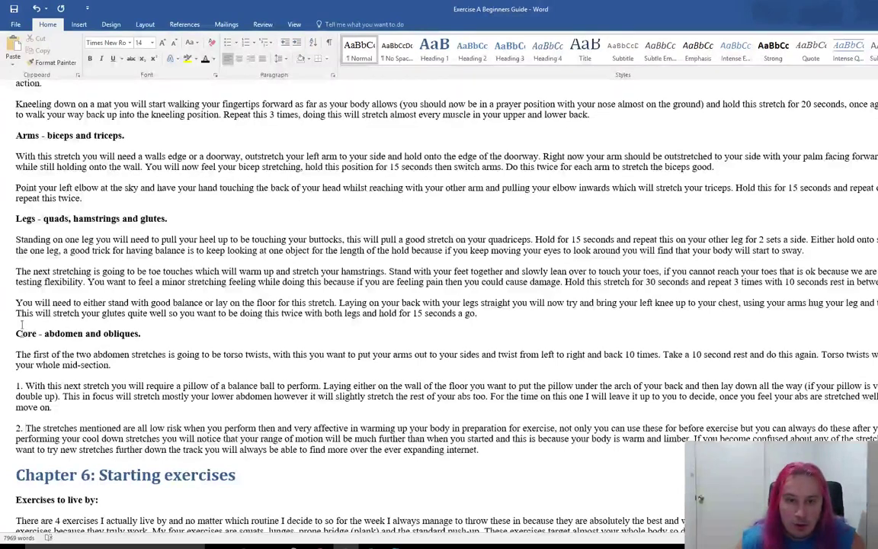
{"action": "left_click", "coordinate": [16, 239]}
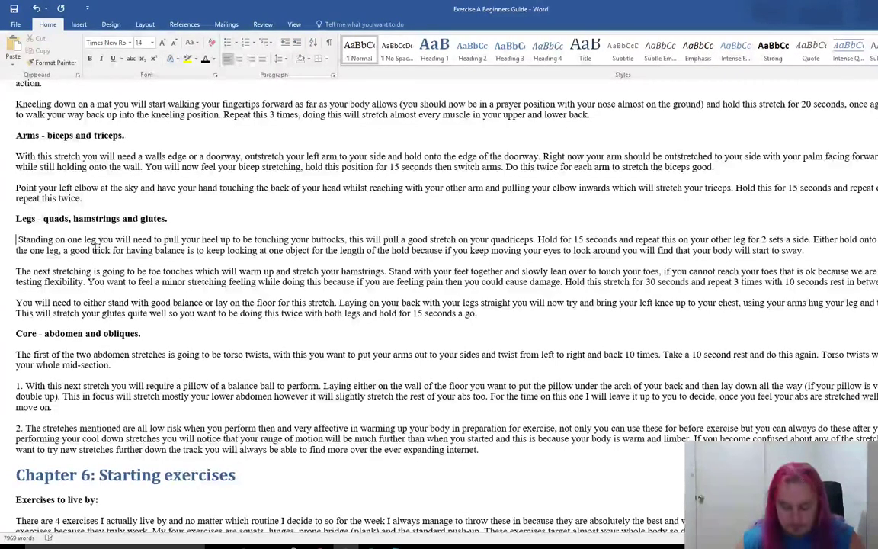
{"action": "type", "text": "1."}
{"action": "key", "text": "ctrl+Down"}
{"action": "type", "text": "2."}
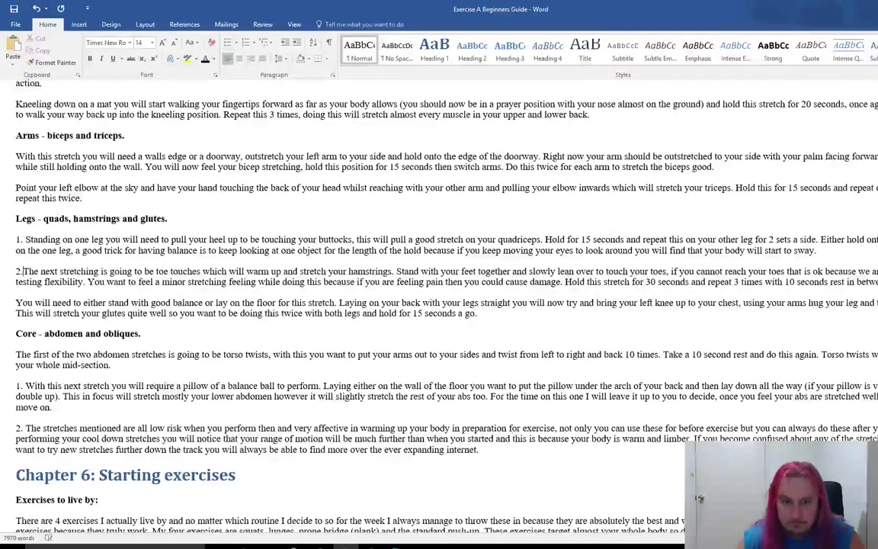
{"action": "key", "text": "Home"}
{"action": "type", "text": "3."}
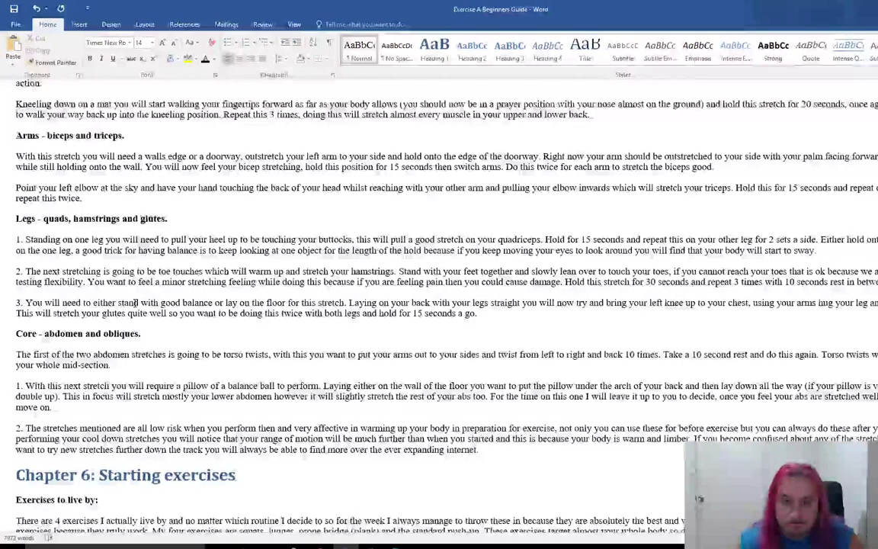
Step: Type numbers before the triceps, biceps, Kneeling down and Bring your left arm paragraphs
{"action": "scroll", "coordinate": [133, 299], "scroll_direction": "up", "scroll_amount": 2}
{"action": "scroll", "coordinate": [97, 297], "scroll_direction": "up", "scroll_amount": 1}
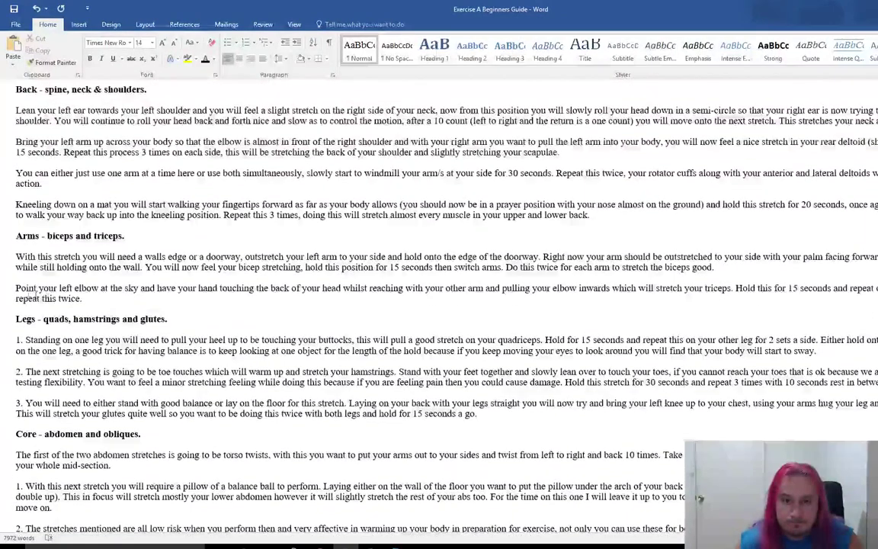
{"action": "left_click", "coordinate": [16, 288]}
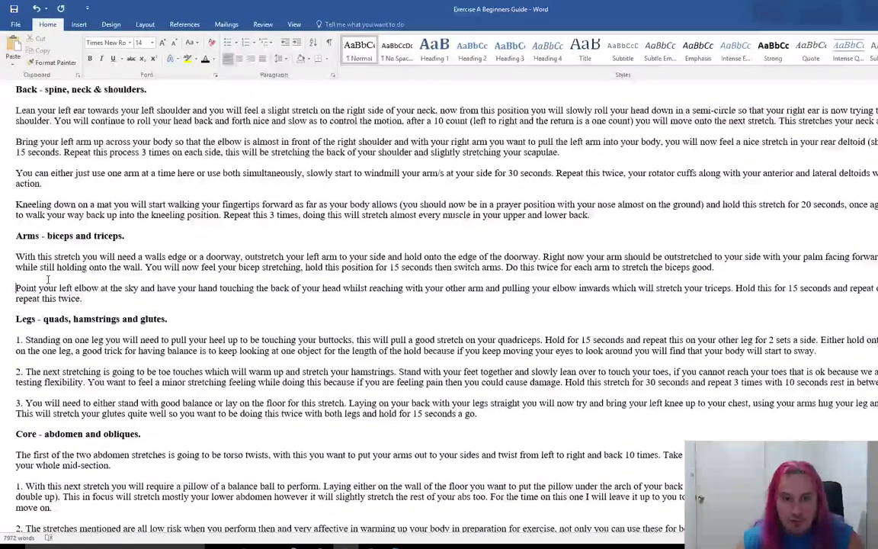
{"action": "type", "text": "2."}
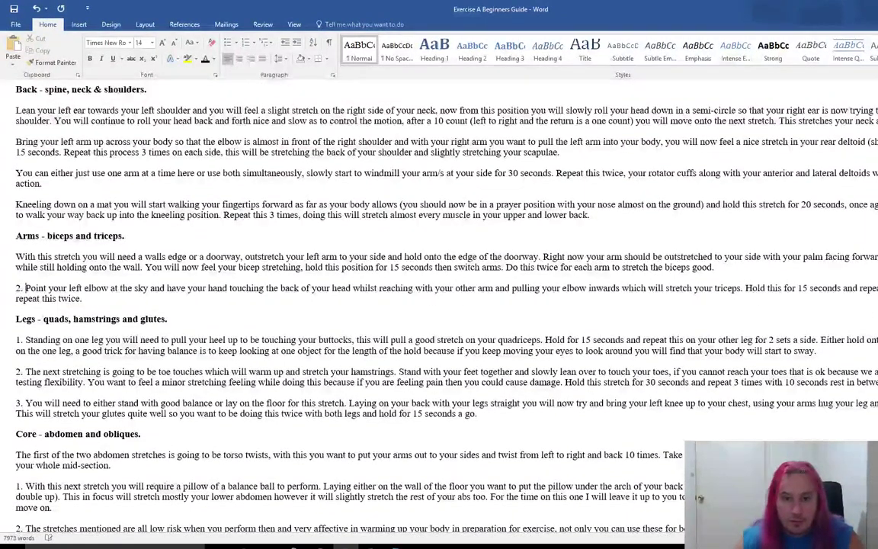
{"action": "key", "text": "Home"}
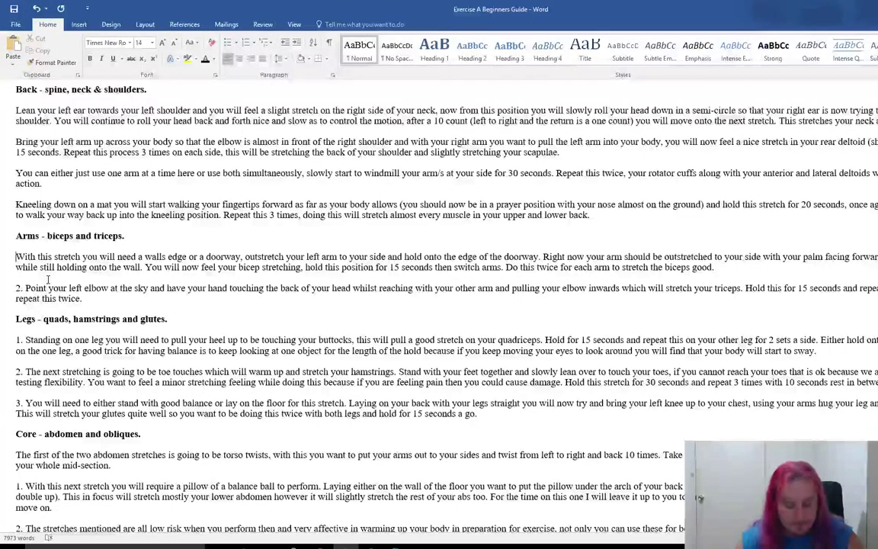
{"action": "type", "text": "1."}
{"action": "key", "text": "Up"}
{"action": "key", "text": "Up"}
{"action": "key", "text": "Home"}
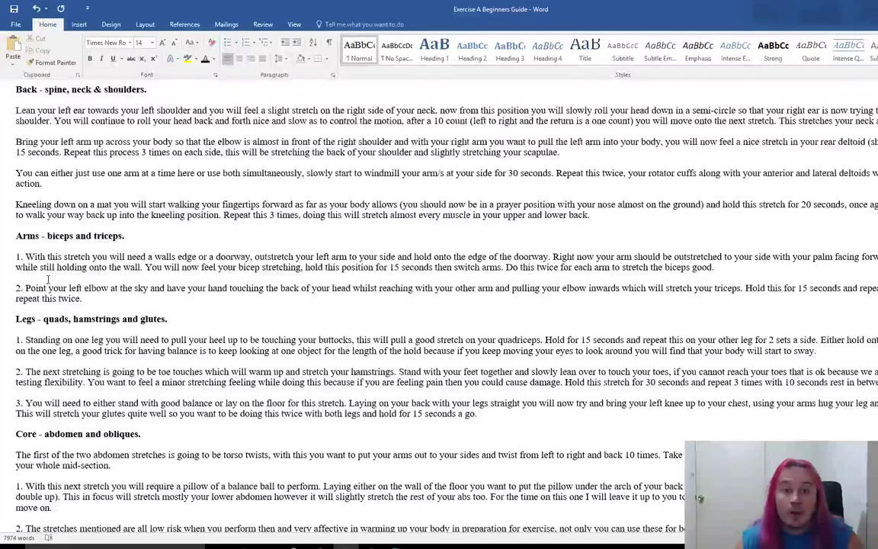
{"action": "type", "text": "4. "}
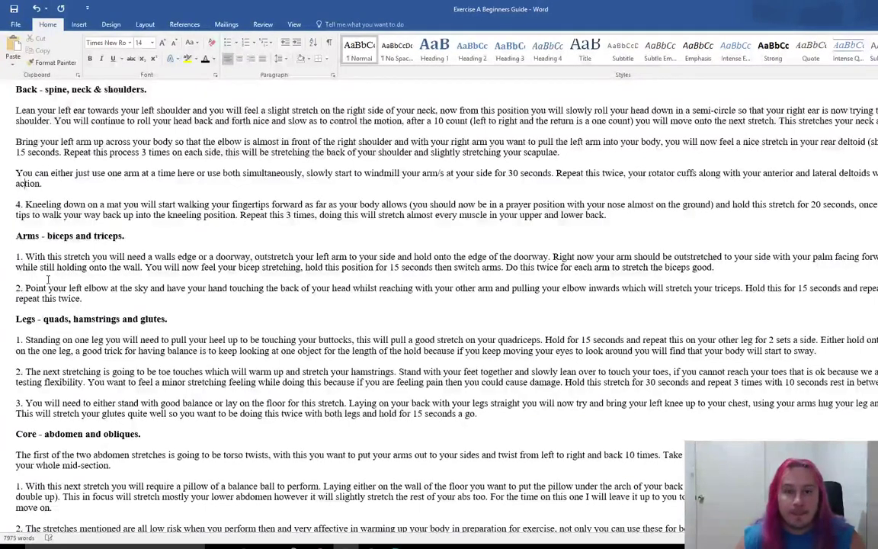
{"action": "type", "text": "3."}
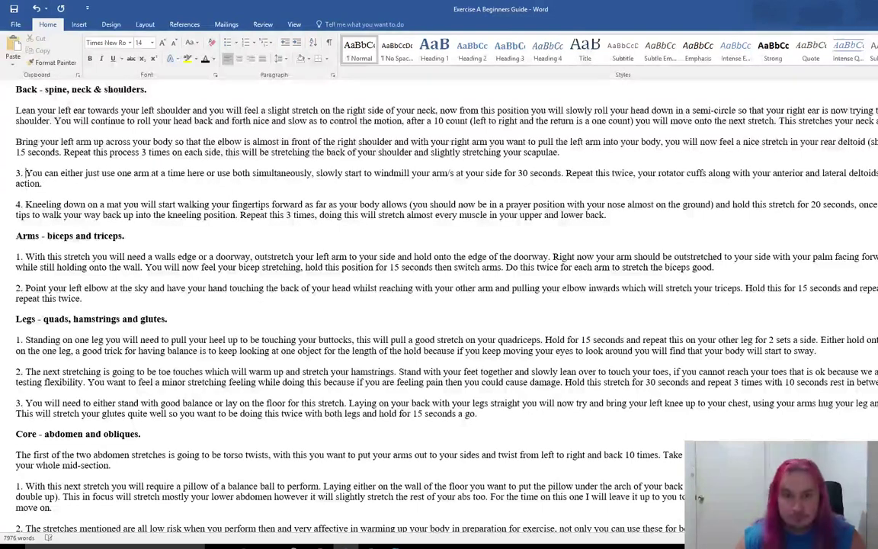
{"action": "key", "text": "Home"}
{"action": "type", "text": "2. "}
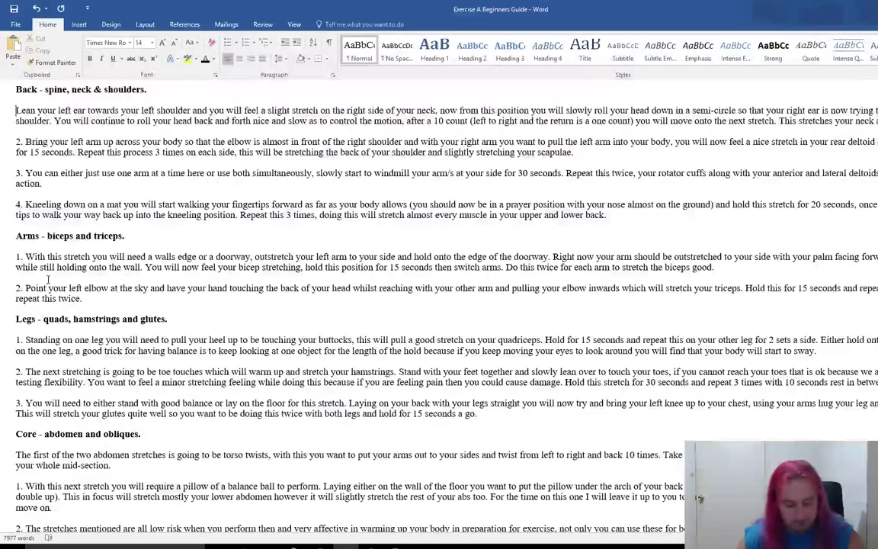
{"action": "type", "text": "1."}
Step: Type '1.' before the torso twists paragraph and delete the old 2 before the closing Core paragraph
{"action": "scroll", "coordinate": [96, 320], "scroll_direction": "up", "scroll_amount": 4}
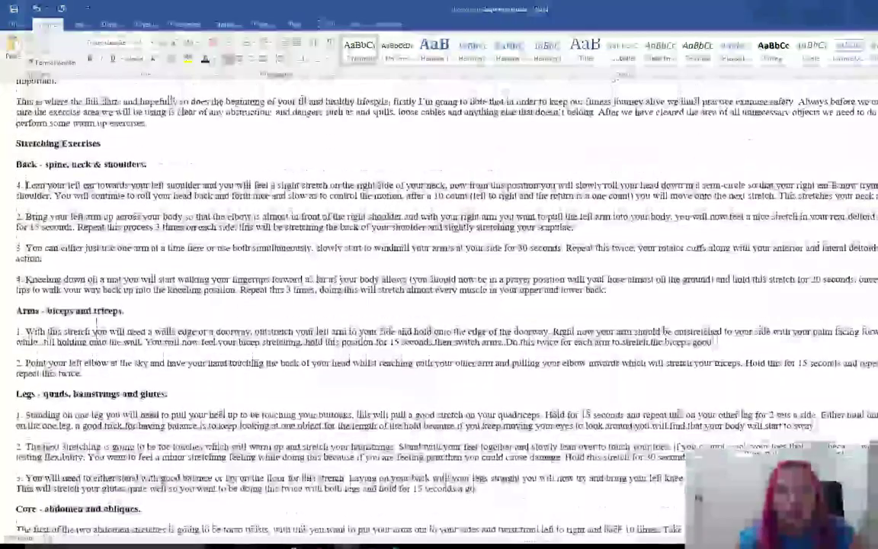
{"action": "scroll", "coordinate": [264, 429], "scroll_direction": "down", "scroll_amount": 4}
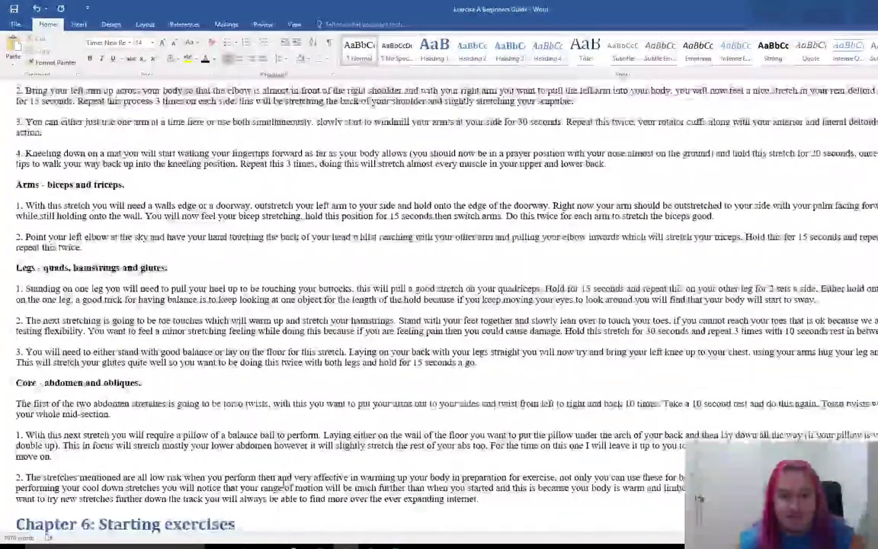
{"action": "scroll", "coordinate": [250, 439], "scroll_direction": "down", "scroll_amount": 5}
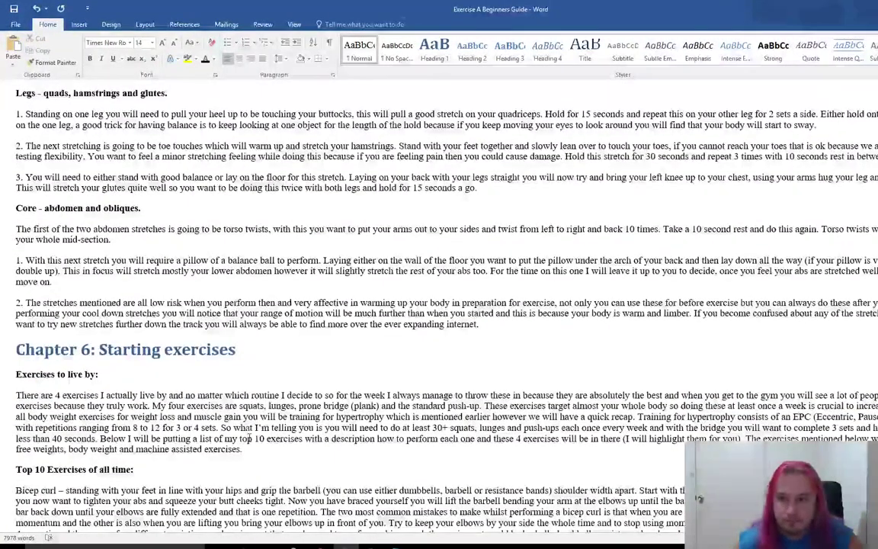
{"action": "left_click", "coordinate": [16, 208]}
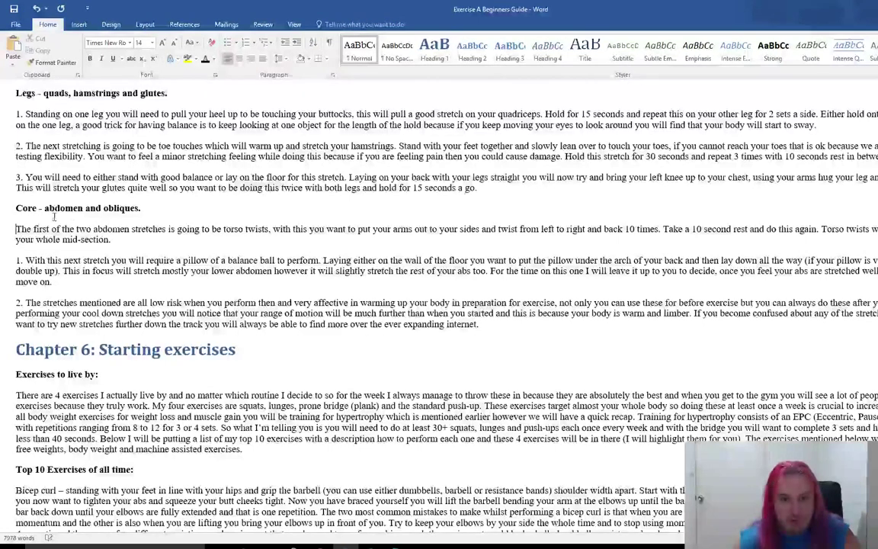
{"action": "key", "text": "Down"}
{"action": "type", "text": "1."}
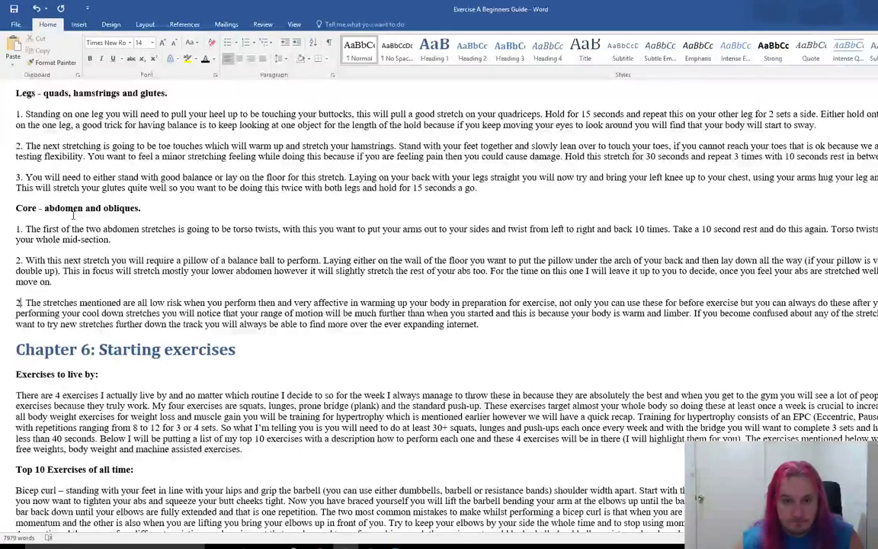
{"action": "key", "text": "Down"}
{"action": "key", "text": "BackSpace"}
Step: Number the closing Core paragraph 3 and move down to the Chapter 6 exercises
{"action": "type", "text": "3"}
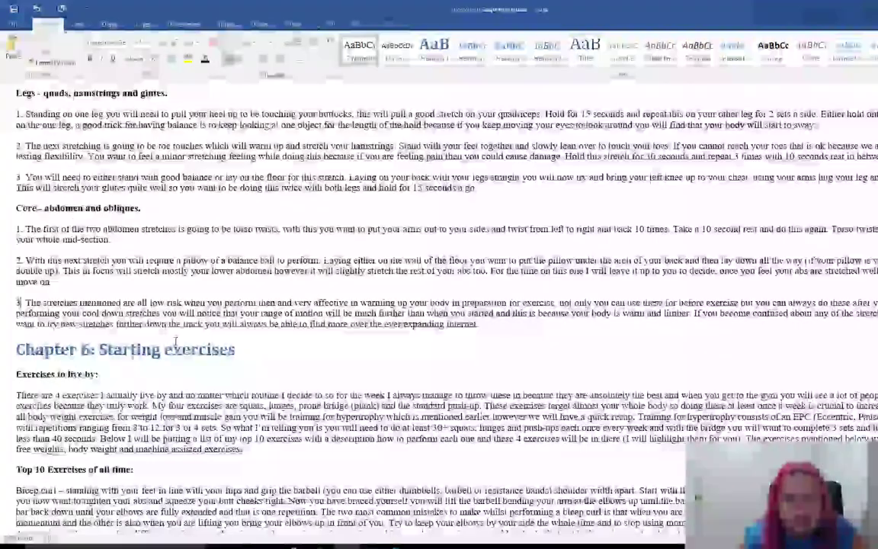
{"action": "scroll", "coordinate": [157, 303], "scroll_direction": "down", "scroll_amount": 2}
{"action": "left_click", "coordinate": [46, 274]}
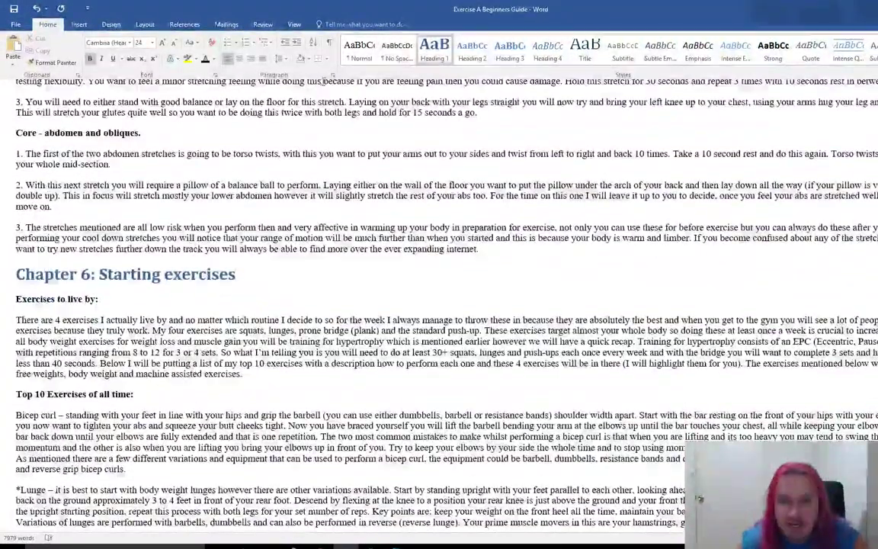
{"action": "scroll", "coordinate": [104, 306], "scroll_direction": "down", "scroll_amount": 2}
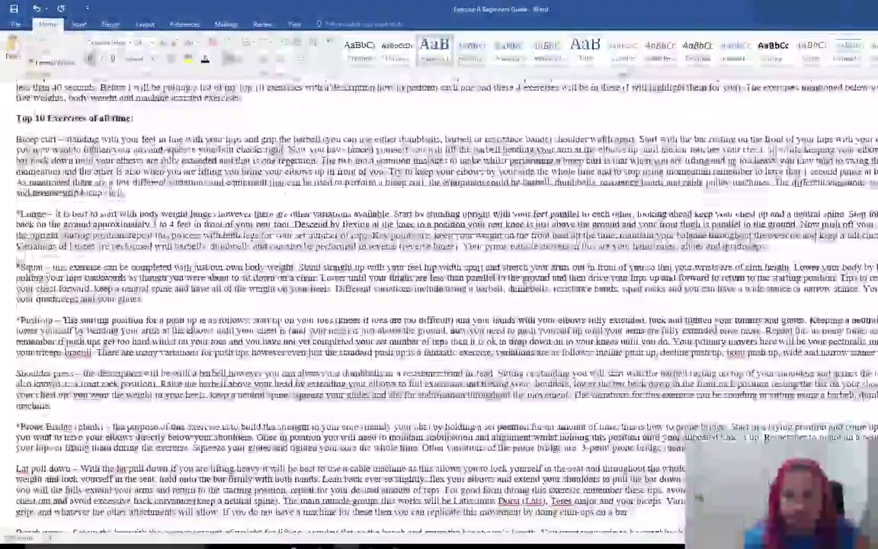
{"action": "scroll", "coordinate": [105, 199], "scroll_direction": "down", "scroll_amount": 4}
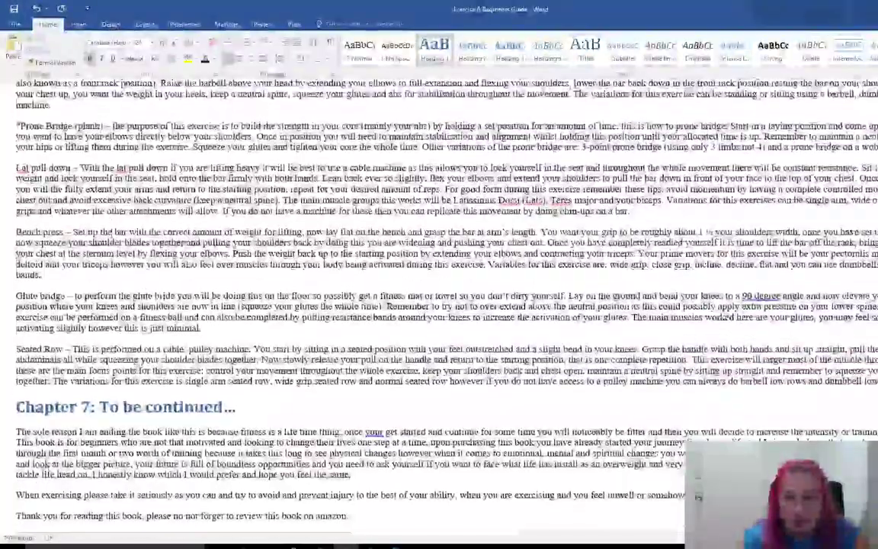
{"action": "scroll", "coordinate": [111, 232], "scroll_direction": "up", "scroll_amount": 5}
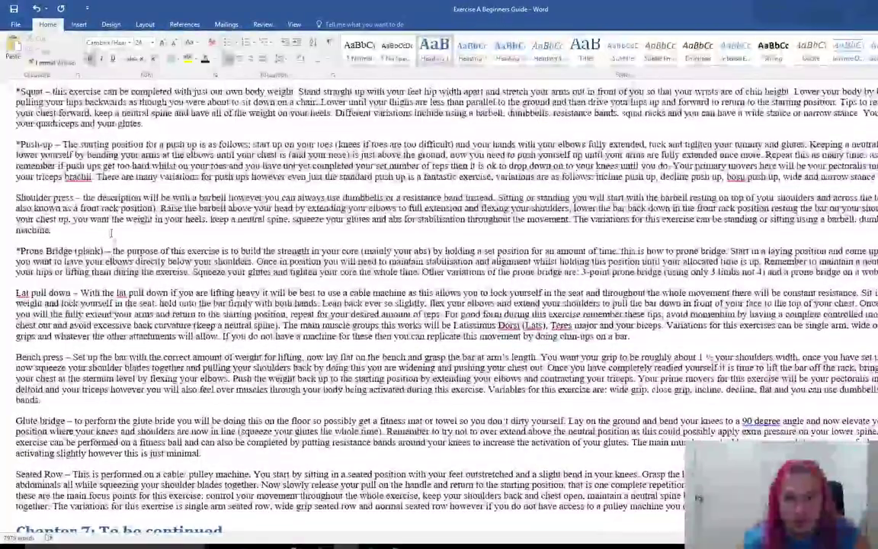
{"action": "scroll", "coordinate": [111, 232], "scroll_direction": "up", "scroll_amount": 2}
Step: Delete the asterisk before the Push-up exercise
{"action": "left_click", "coordinate": [20, 220]}
{"action": "key", "text": "BackSpace"}
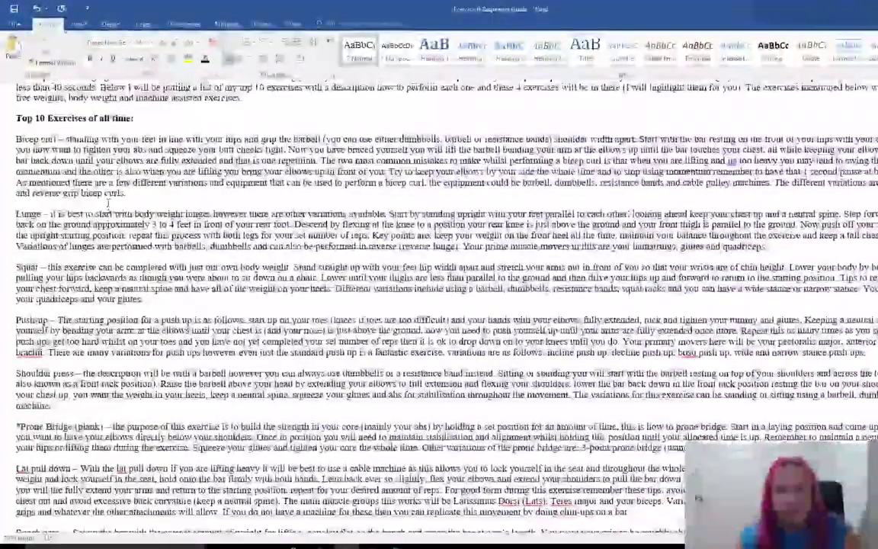
{"action": "scroll", "coordinate": [109, 205], "scroll_direction": "down", "scroll_amount": 3}
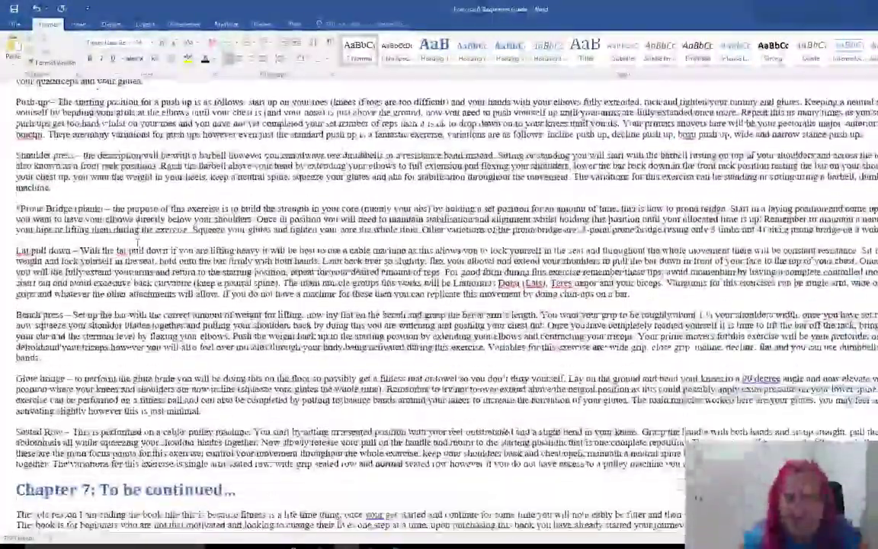
{"action": "scroll", "coordinate": [438, 305], "scroll_direction": "down", "scroll_amount": 3}
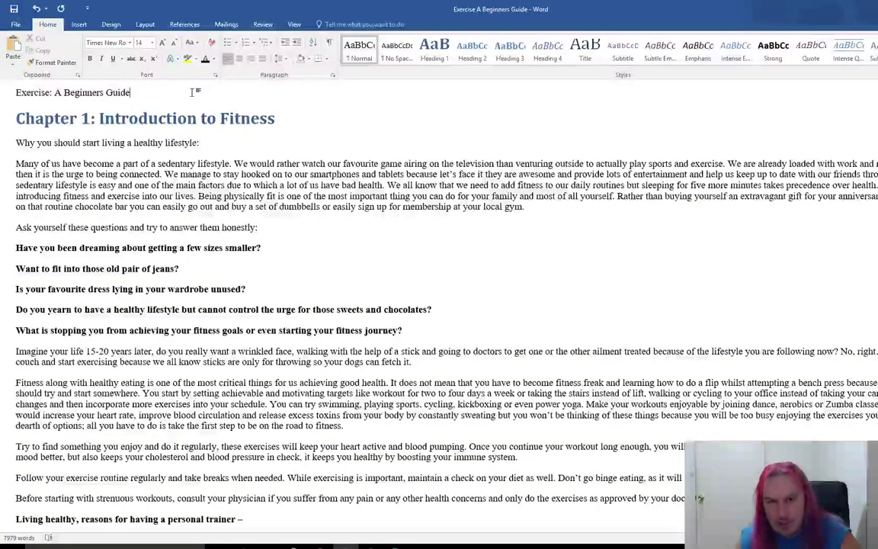
Step: Clear the empty lines after the title's page break, with formatting marks shown, and reapply Heading 1 to Chapter 1
{"action": "key", "text": "Return"}
{"action": "key", "text": "Return"}
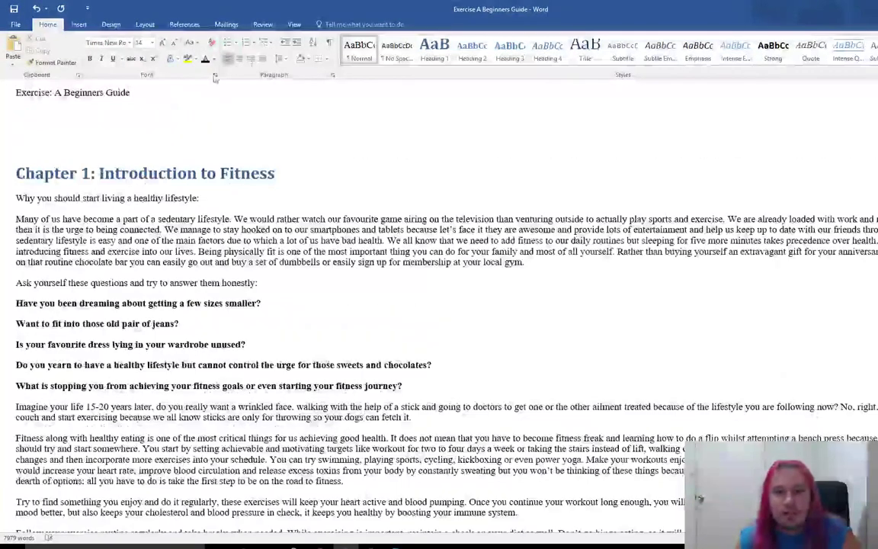
{"action": "left_click", "coordinate": [328, 42]}
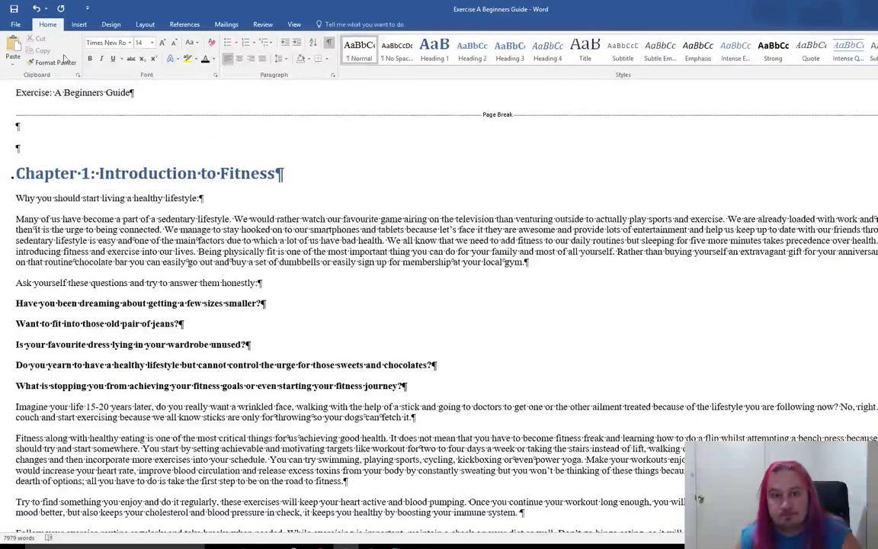
{"action": "left_click", "coordinate": [35, 9]}
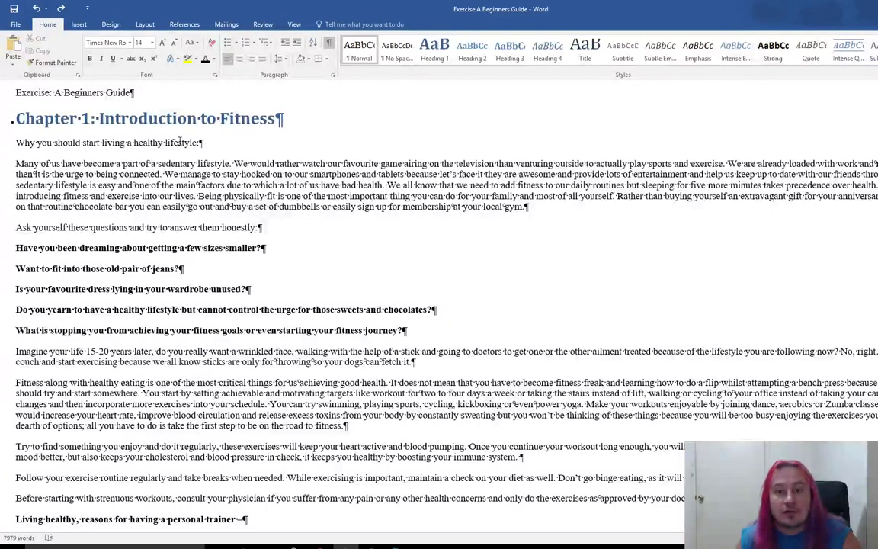
{"action": "key", "text": "ctrl+y"}
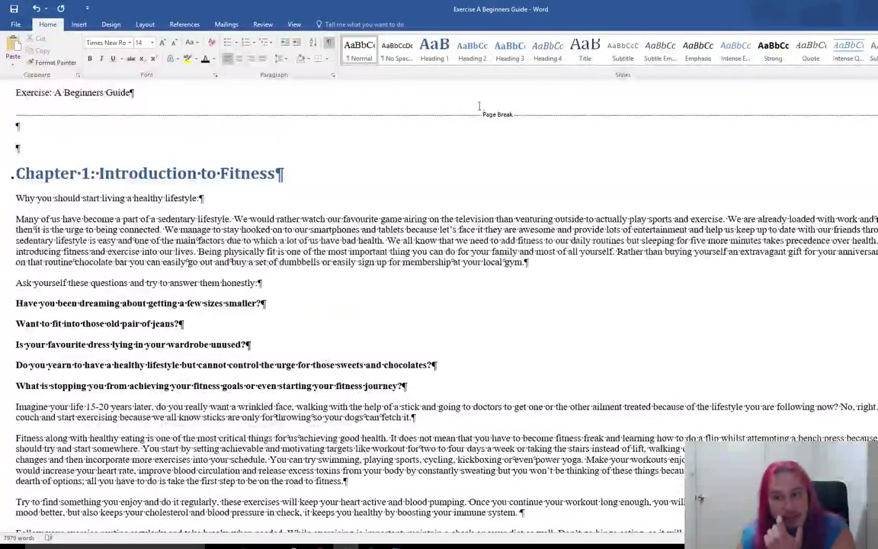
{"action": "left_click", "coordinate": [329, 44]}
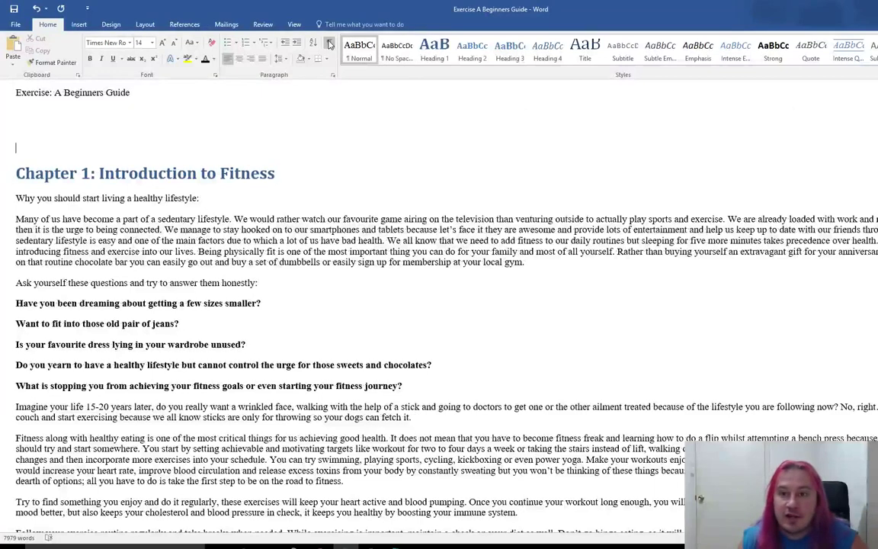
{"action": "left_click", "coordinate": [329, 44]}
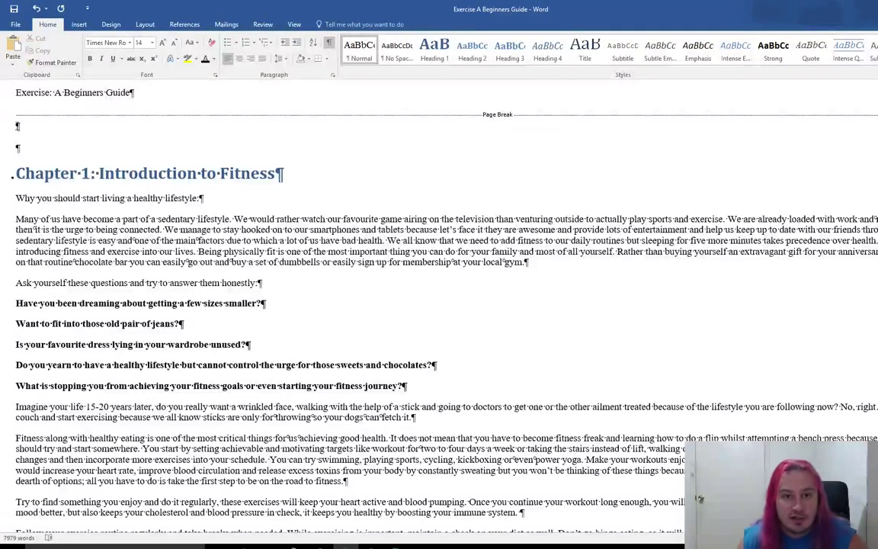
{"action": "key", "text": "Delete"}
{"action": "key", "text": "Delete"}
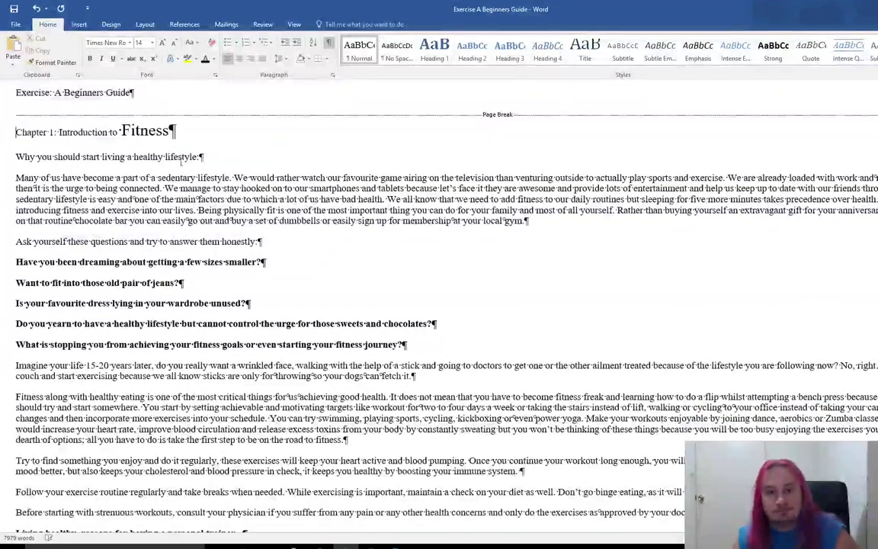
{"action": "left_click", "coordinate": [434, 47]}
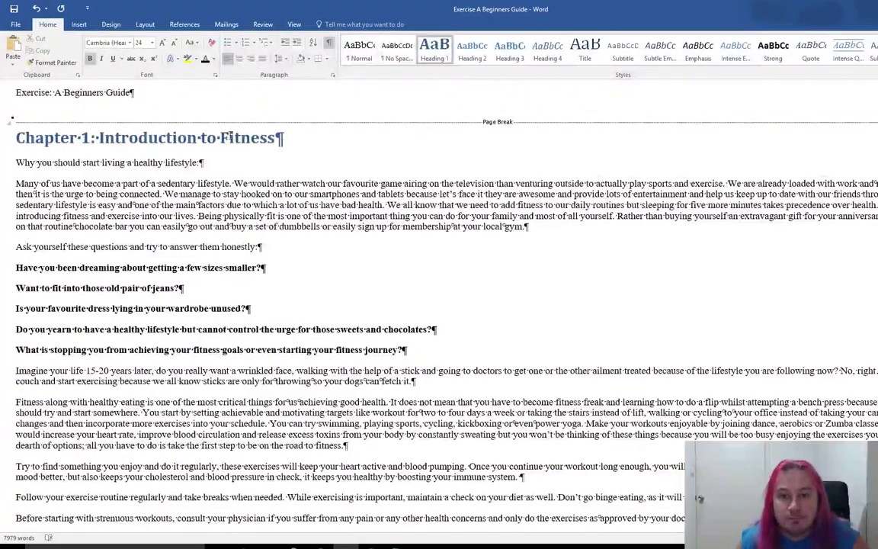
Step: Insert page breaks before Chapters 2 and 3, removing Chapter 2's empty line and reapplying Heading 1
{"action": "scroll", "coordinate": [451, 93], "scroll_direction": "down", "scroll_amount": 10}
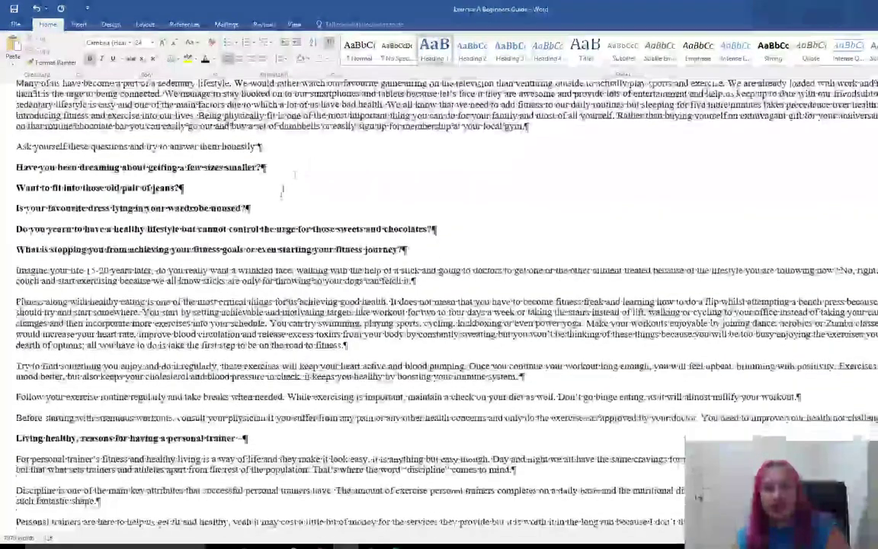
{"action": "scroll", "coordinate": [396, 289], "scroll_direction": "down", "scroll_amount": 6}
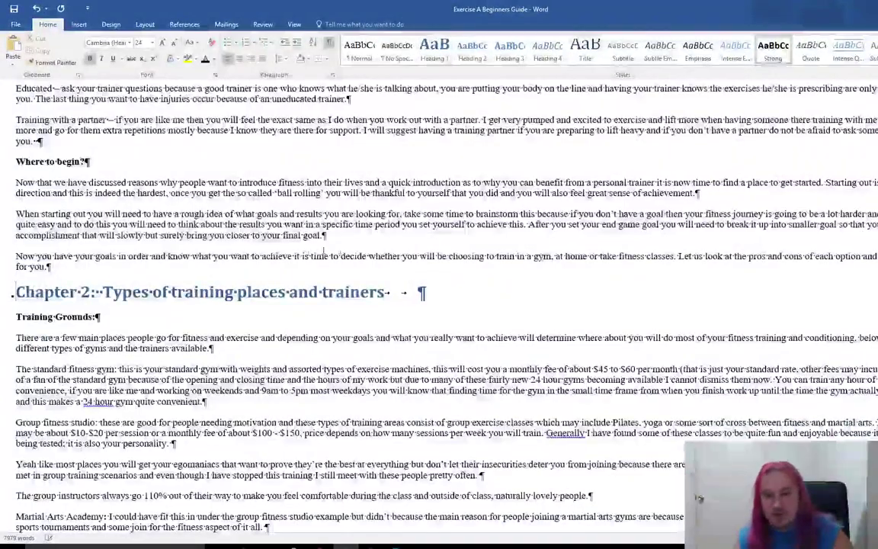
{"action": "key", "text": "ctrl+Return"}
{"action": "scroll", "coordinate": [462, 333], "scroll_direction": "down", "scroll_amount": 5}
{"action": "scroll", "coordinate": [82, 217], "scroll_direction": "up", "scroll_amount": 3}
{"action": "key", "text": "BackSpace"}
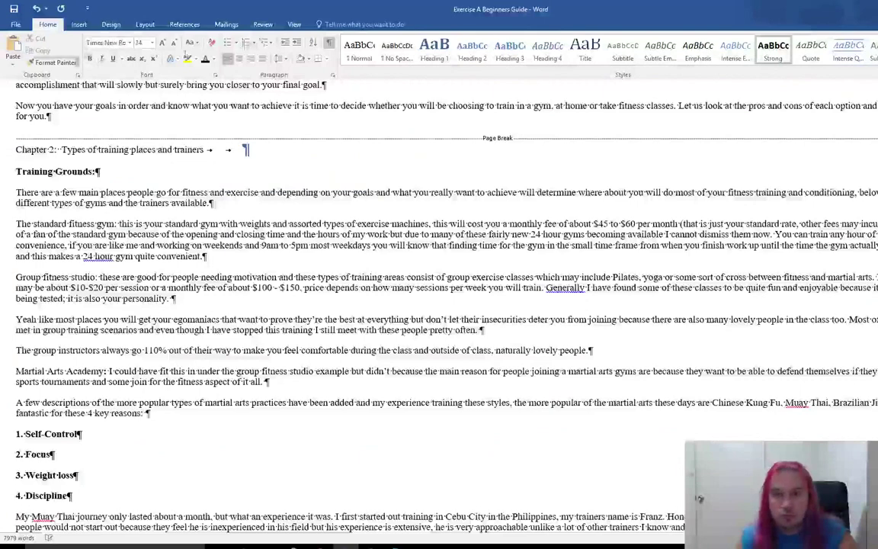
{"action": "left_click", "coordinate": [435, 50]}
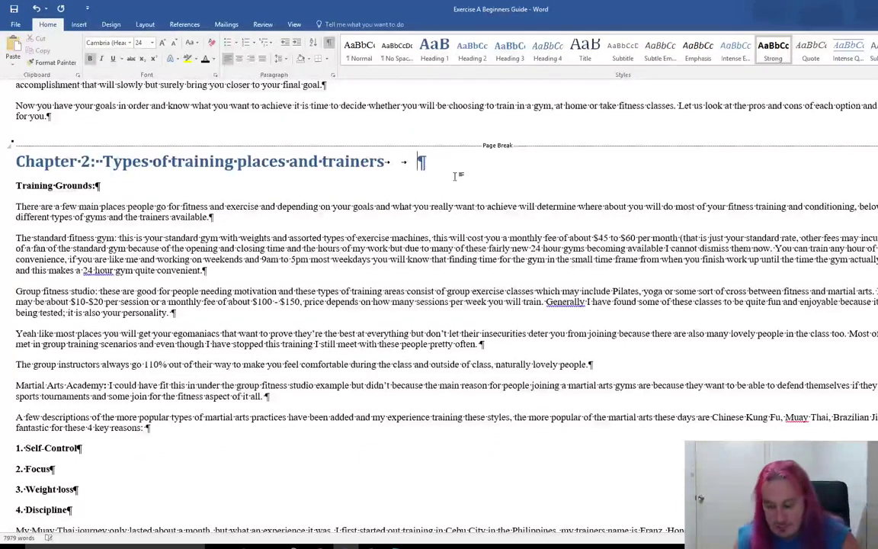
{"action": "scroll", "coordinate": [439, 305], "scroll_direction": "down", "scroll_amount": 10}
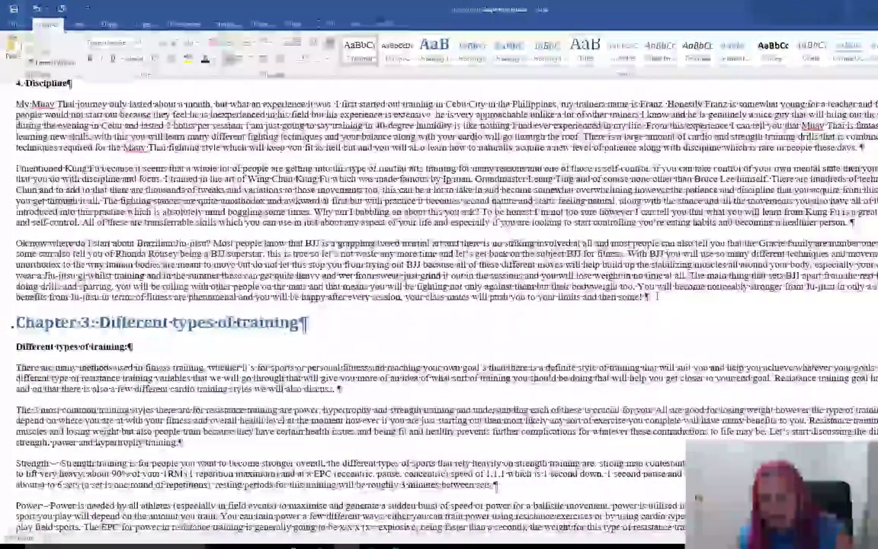
{"action": "key", "text": "ctrl+Return"}
{"action": "scroll", "coordinate": [452, 404], "scroll_direction": "down", "scroll_amount": 9}
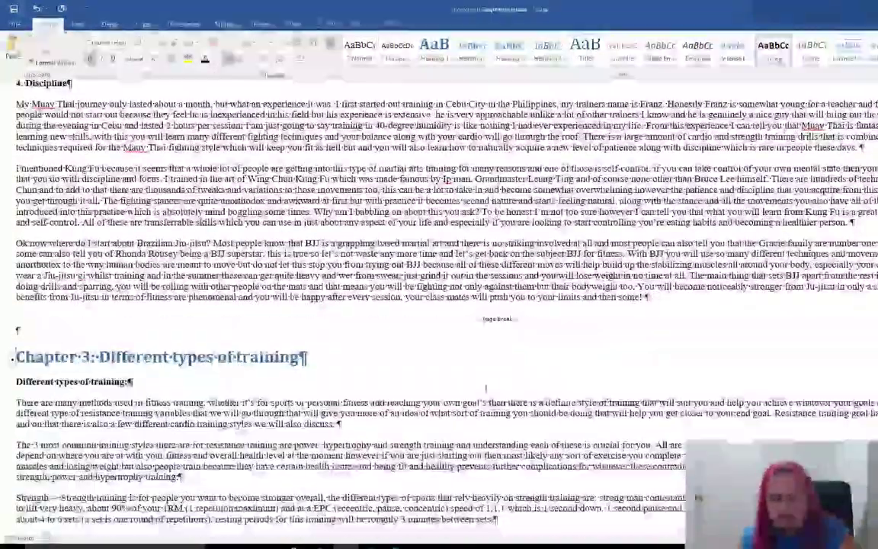
{"action": "scroll", "coordinate": [452, 404], "scroll_direction": "down", "scroll_amount": 1}
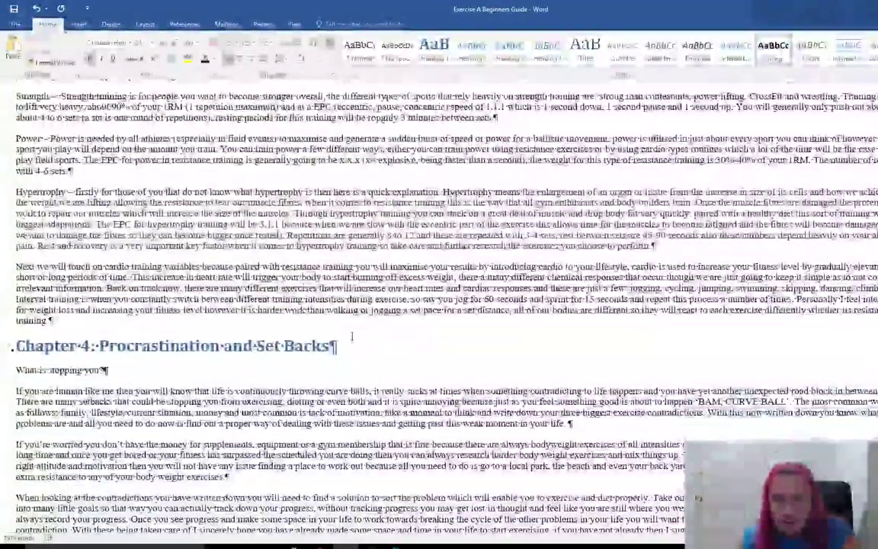
Step: Insert page breaks before Chapters 4, 5 and 7
{"action": "left_click", "coordinate": [113, 321]}
{"action": "key", "text": "ctrl+Return"}
{"action": "scroll", "coordinate": [505, 174], "scroll_direction": "down", "scroll_amount": 3}
{"action": "scroll", "coordinate": [505, 175], "scroll_direction": "down", "scroll_amount": 7}
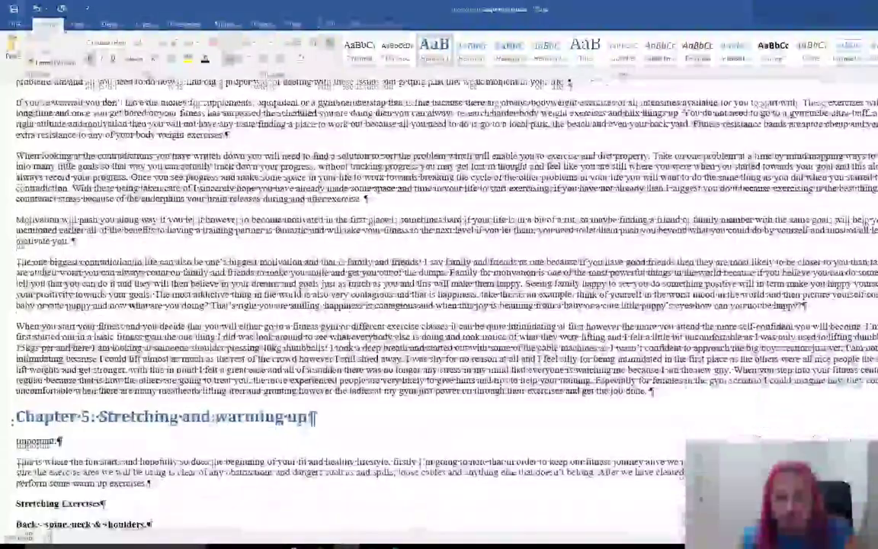
{"action": "left_click", "coordinate": [677, 216]}
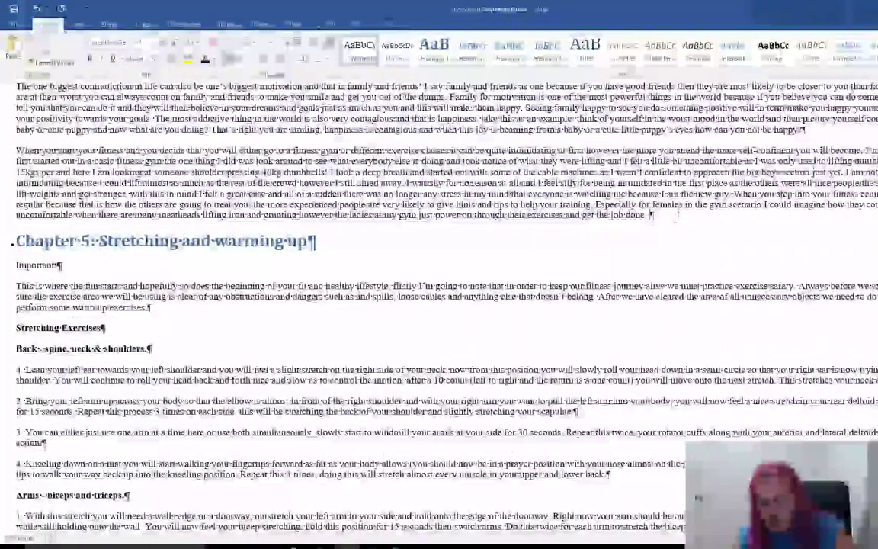
{"action": "key", "text": "Return"}
{"action": "key", "text": "ctrl+Return"}
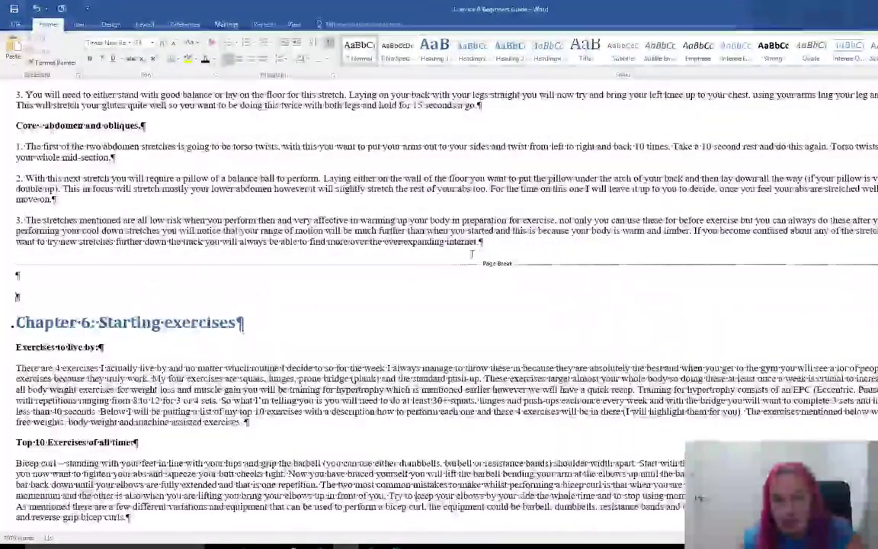
{"action": "scroll", "coordinate": [698, 498], "scroll_direction": "down", "scroll_amount": 20}
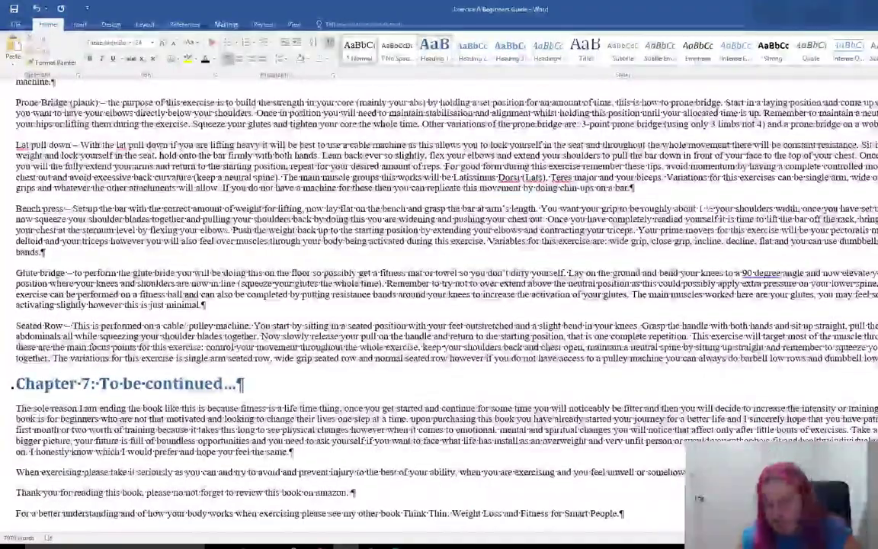
{"action": "key", "text": "ctrl+Return"}
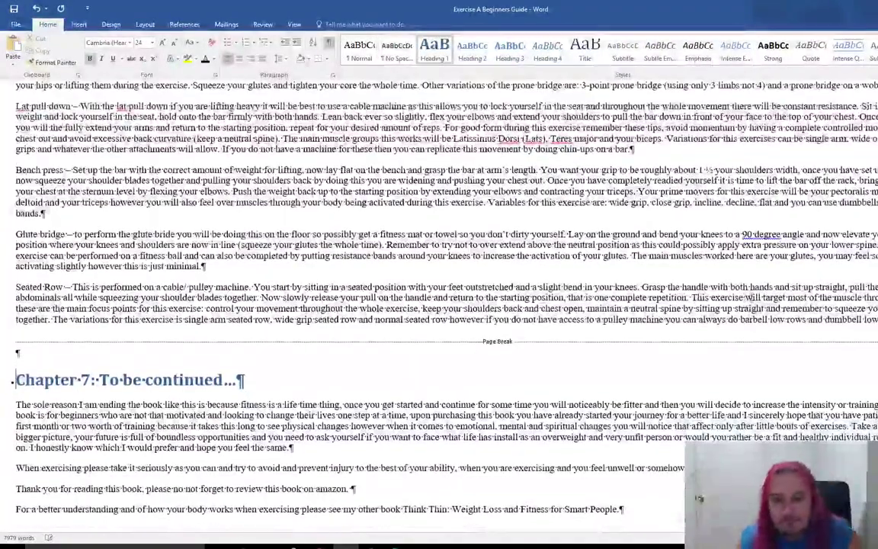
{"action": "scroll", "coordinate": [698, 499], "scroll_direction": "up", "scroll_amount": 15}
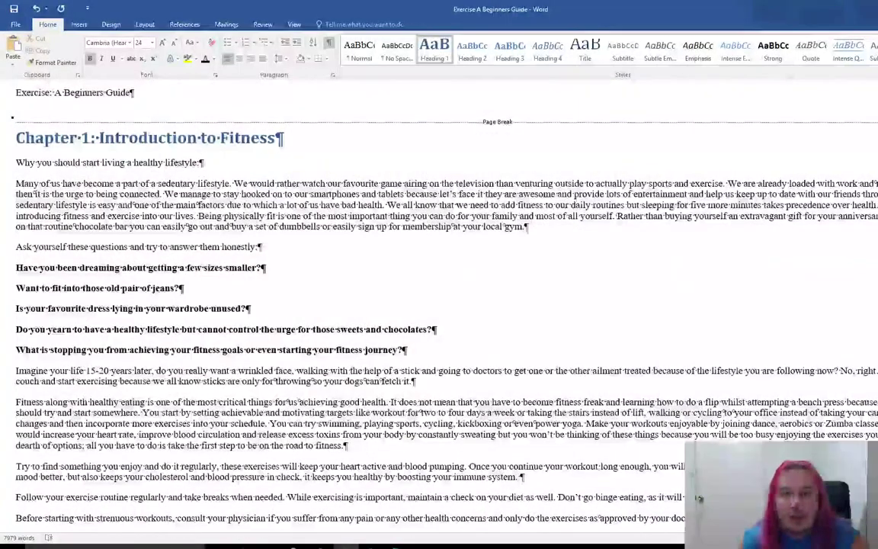
Step: Type 'By' and the author's name on new lines under the title, then add a page break
{"action": "left_click", "coordinate": [162, 94]}
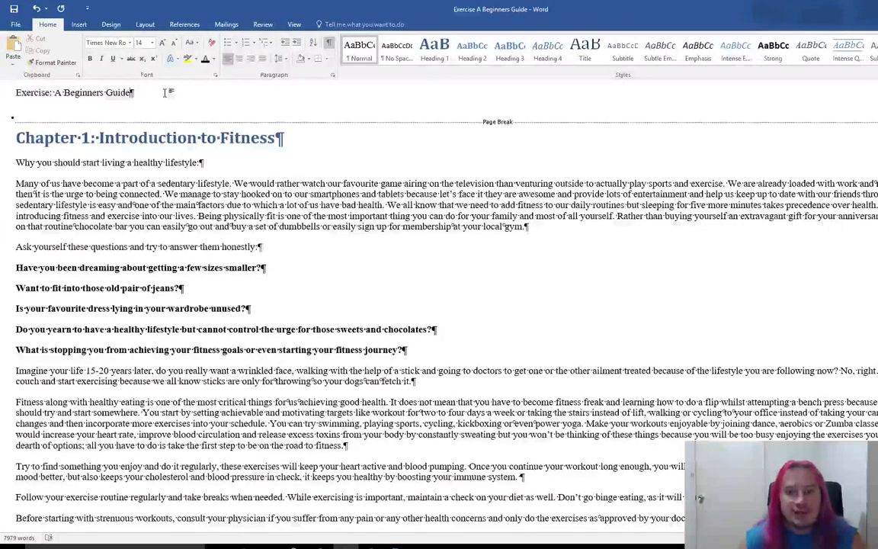
{"action": "key", "text": "Return"}
{"action": "type", "text": "By"}
{"action": "key", "text": "Return"}
{"action": "type", "text": "Mathe"}
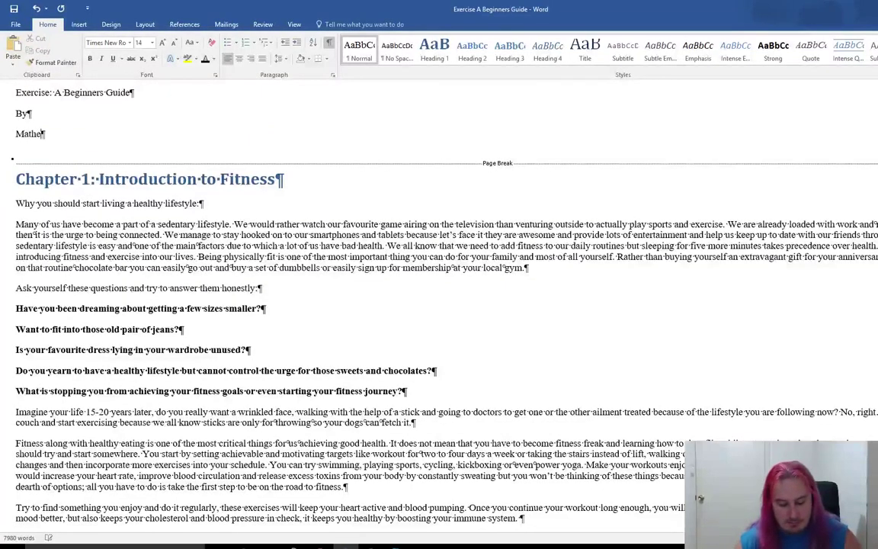
{"action": "type", "text": "w White"}
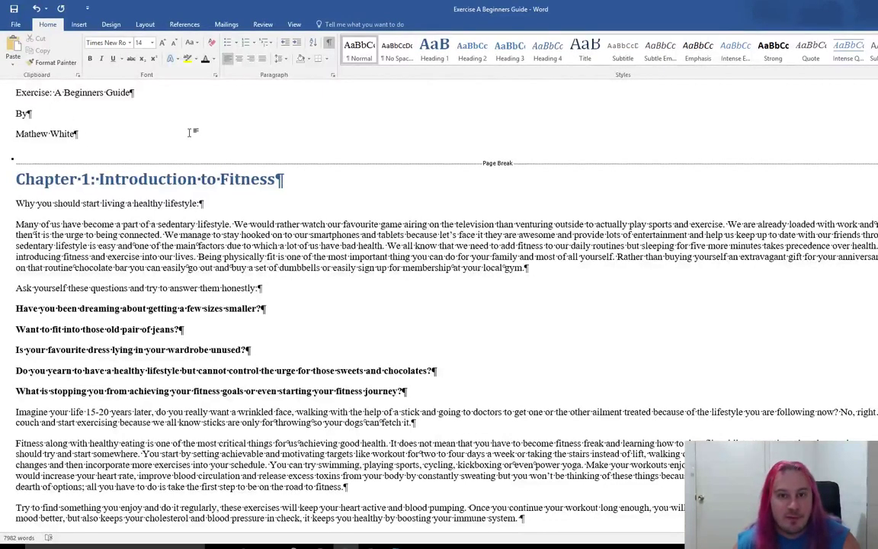
{"action": "key", "text": "ctrl+Return"}
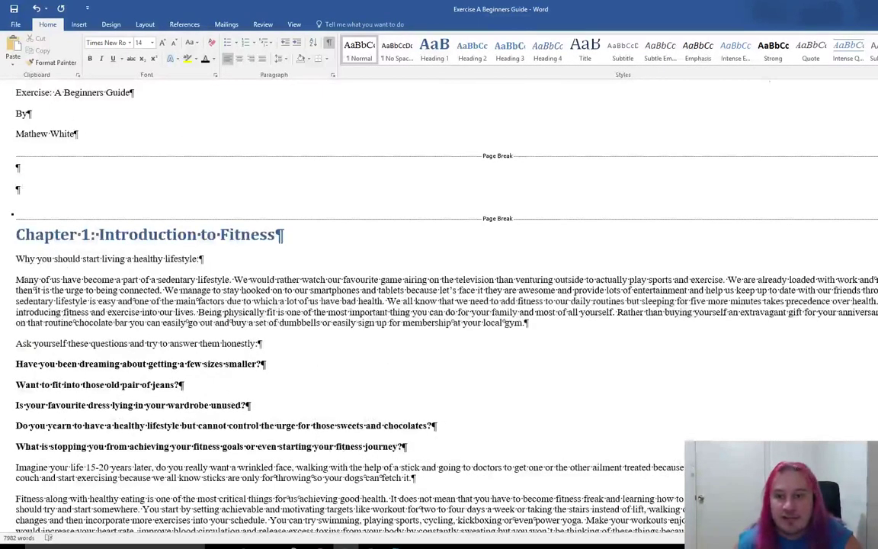
{"action": "left_click_drag", "start_coordinate": [245, 8], "coordinate": [461, 67]}
Step: Move the text of the Copyright 2015 document onto the ebook's second page, discarding changes to the source
{"action": "double_click", "coordinate": [184, 252]}
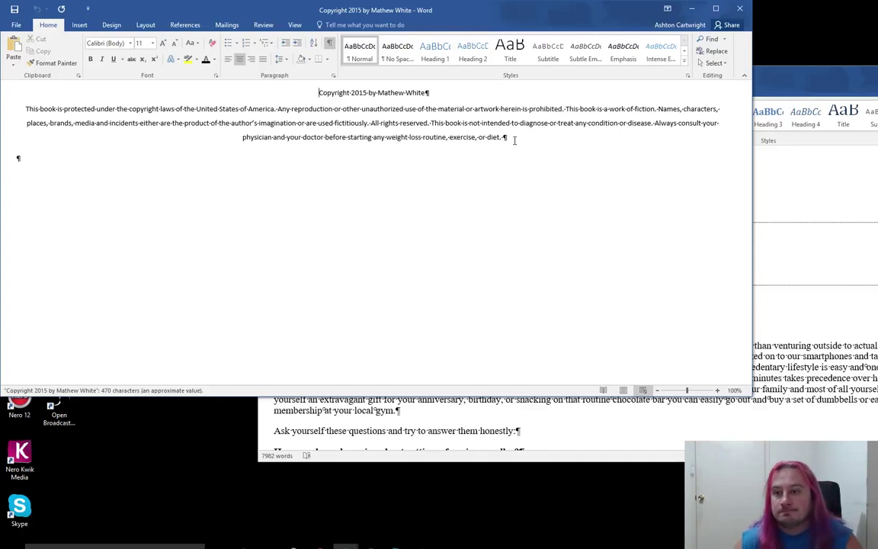
{"action": "left_click_drag", "start_coordinate": [513, 139], "coordinate": [309, 99]}
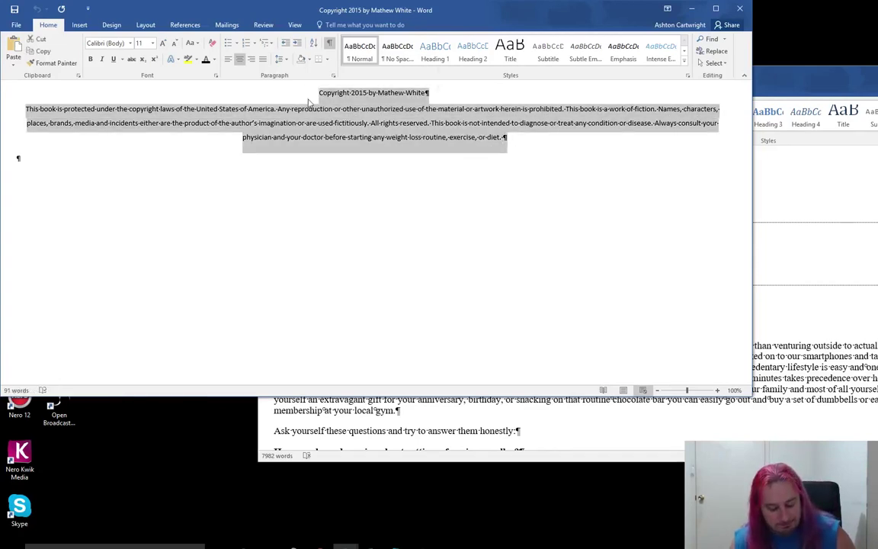
{"action": "key", "text": "Delete"}
{"action": "left_click", "coordinate": [739, 10]}
{"action": "left_click", "coordinate": [503, 295]}
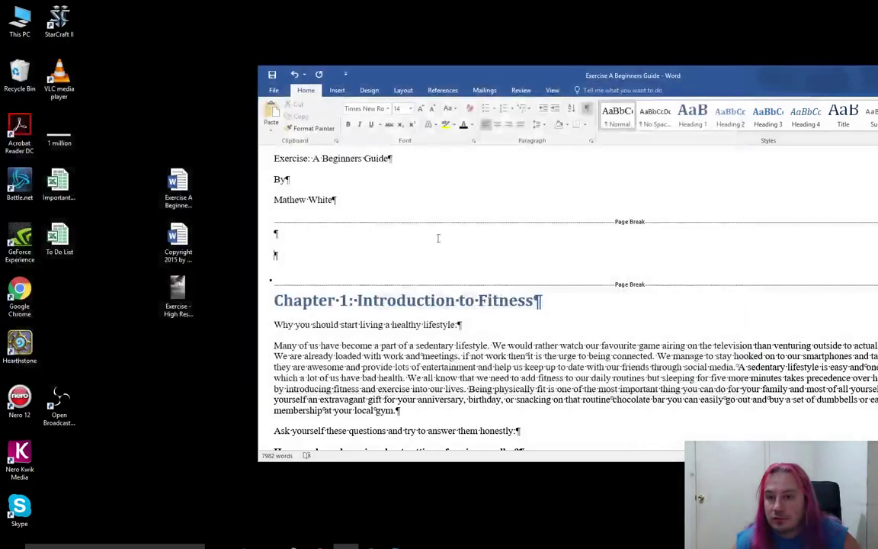
{"action": "left_click", "coordinate": [308, 242]}
{"action": "key", "text": "ctrl+v"}
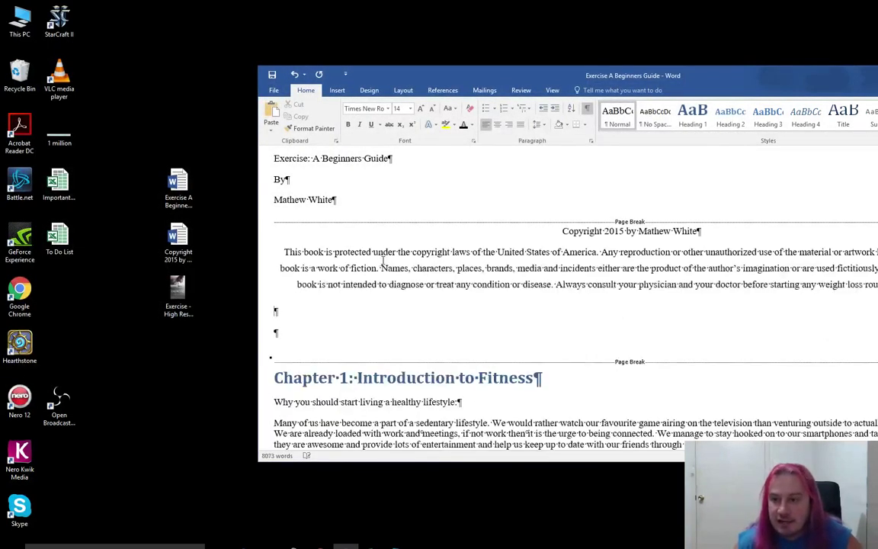
Step: Add a page break after the copyright notice and delete the extra empty centred paragraph
{"action": "key", "text": "Delete"}
{"action": "key", "text": "Delete"}
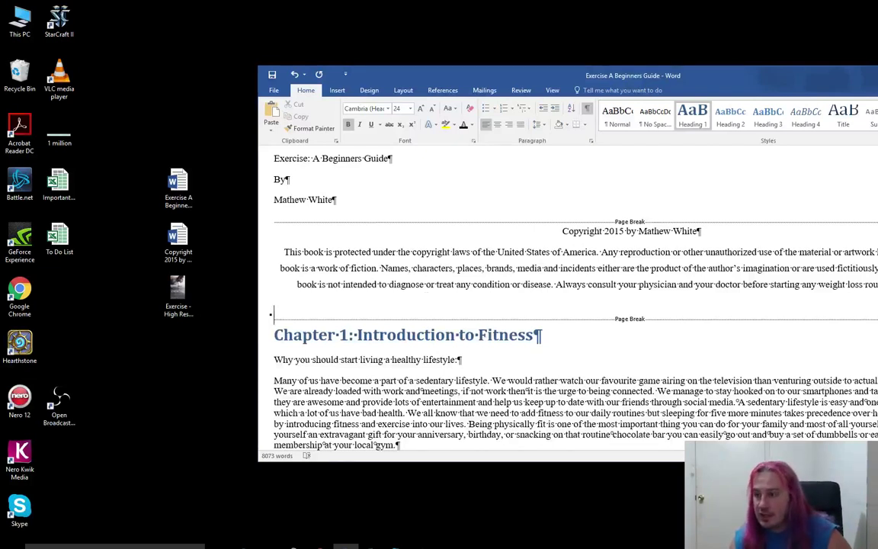
{"action": "key", "text": "Up"}
{"action": "key", "text": "ctrl+Return"}
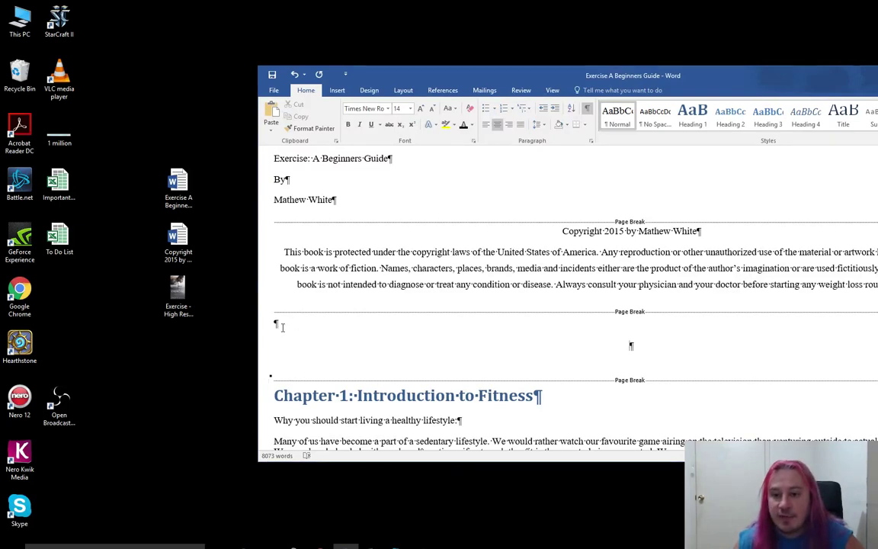
{"action": "scroll", "coordinate": [717, 385], "scroll_direction": "down", "scroll_amount": 3}
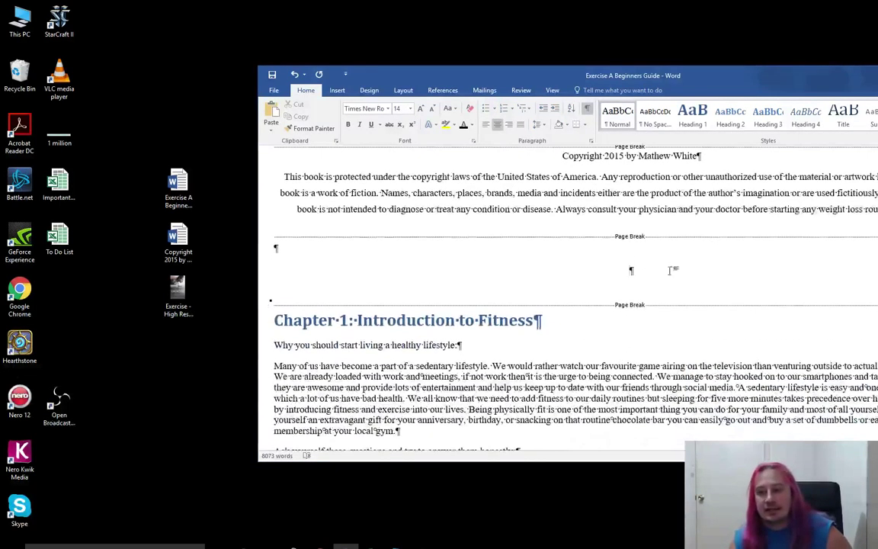
{"action": "key", "text": "Delete"}
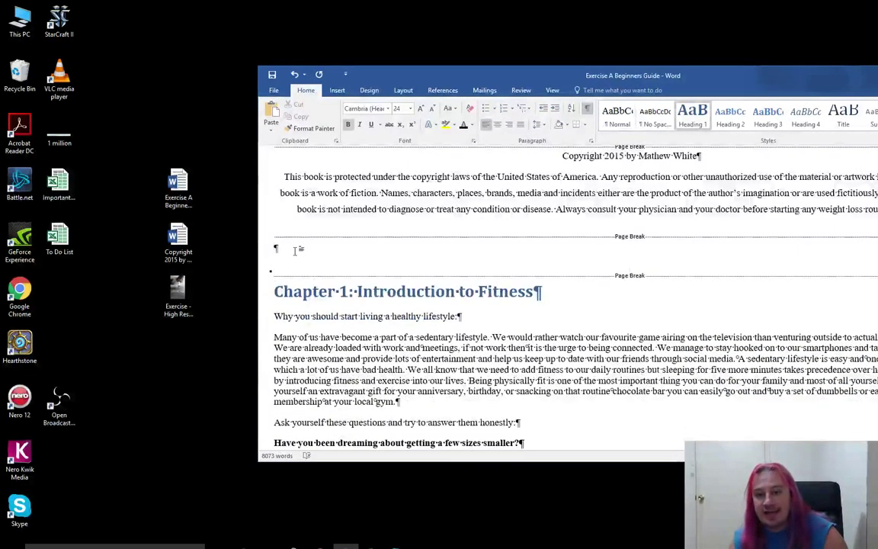
{"action": "left_click", "coordinate": [305, 254]}
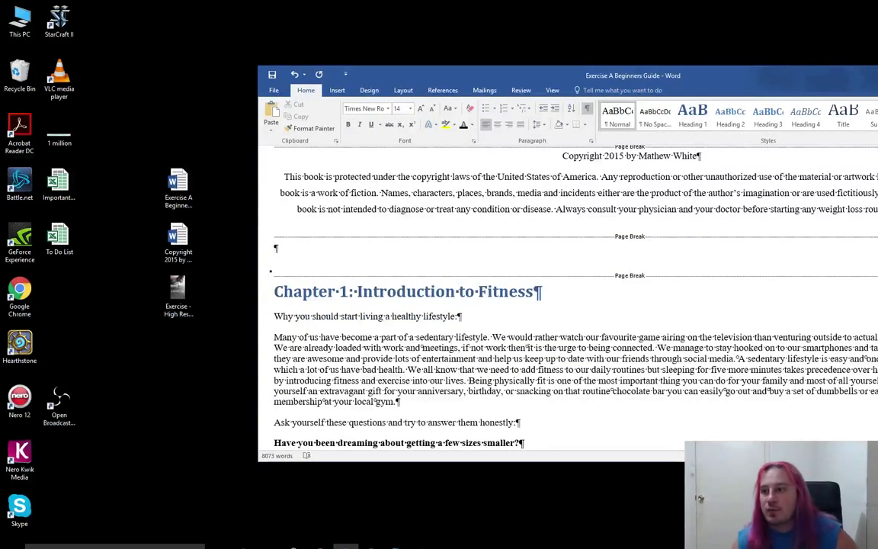
Step: Maximise the window and type 'Table of Contents' with an empty paragraph below it
{"action": "key", "text": "super+Up"}
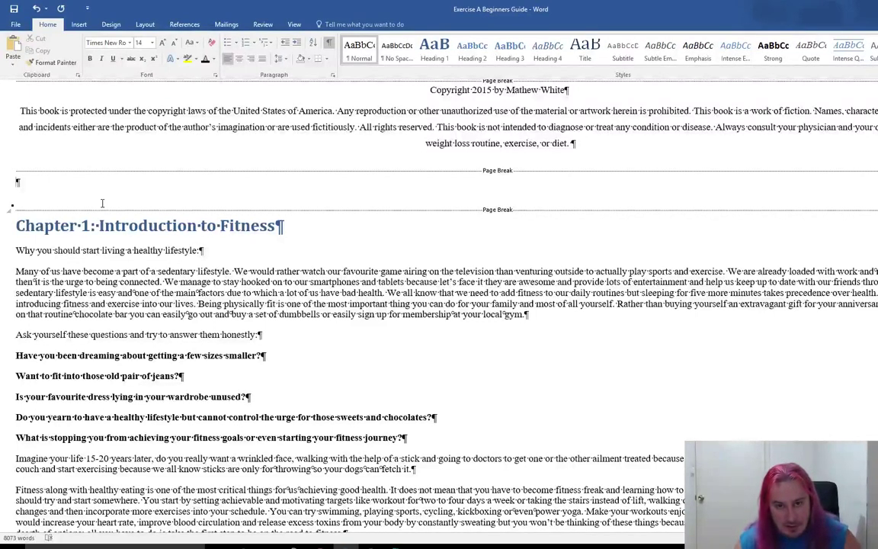
{"action": "type", "text": "Table of Contents"}
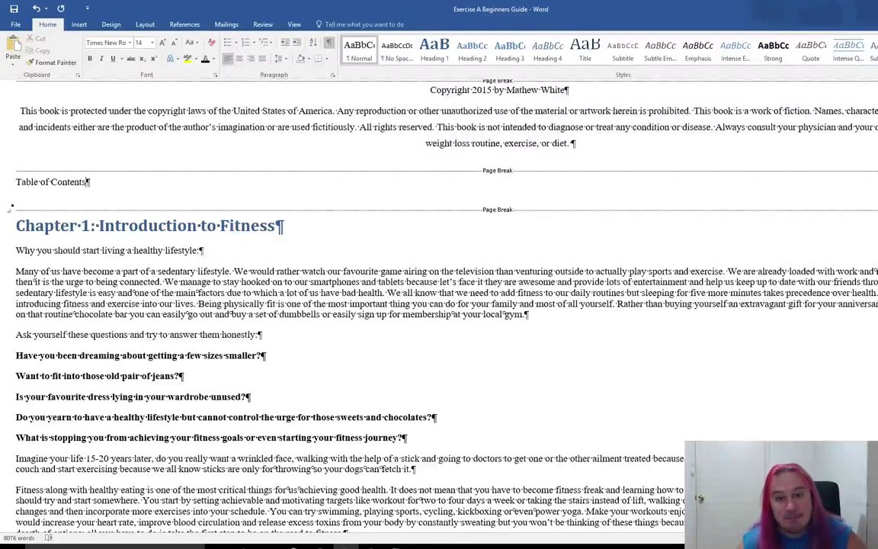
{"action": "key", "text": "Return"}
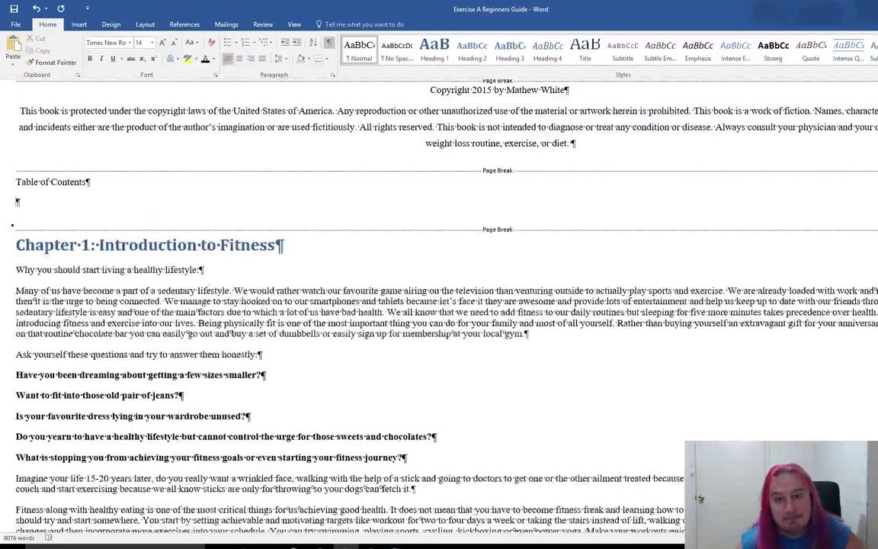
Step: Open the Table of Contents gallery on the References tab
{"action": "left_click", "coordinate": [79, 24]}
{"action": "left_click", "coordinate": [183, 24]}
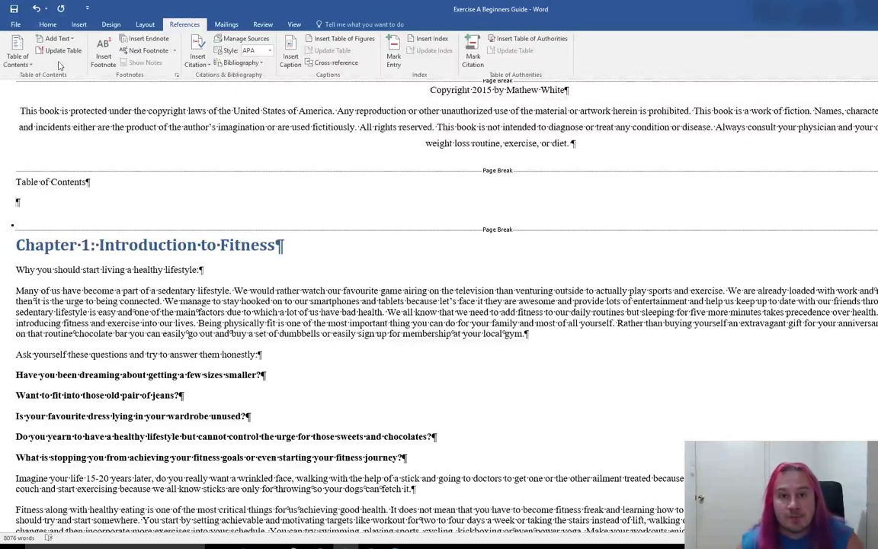
{"action": "left_click", "coordinate": [31, 66]}
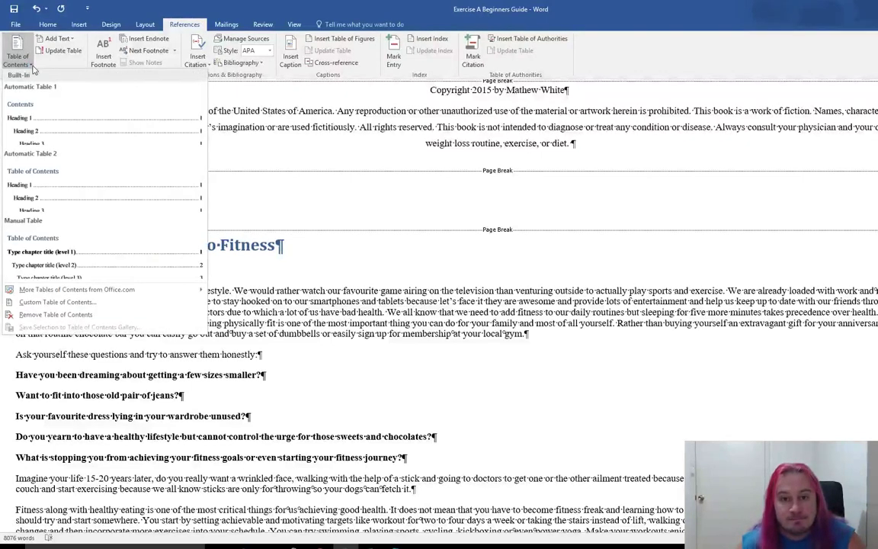
Step: Insert a custom table of contents with page numbers off and Show levels set to 1
{"action": "left_click", "coordinate": [89, 304]}
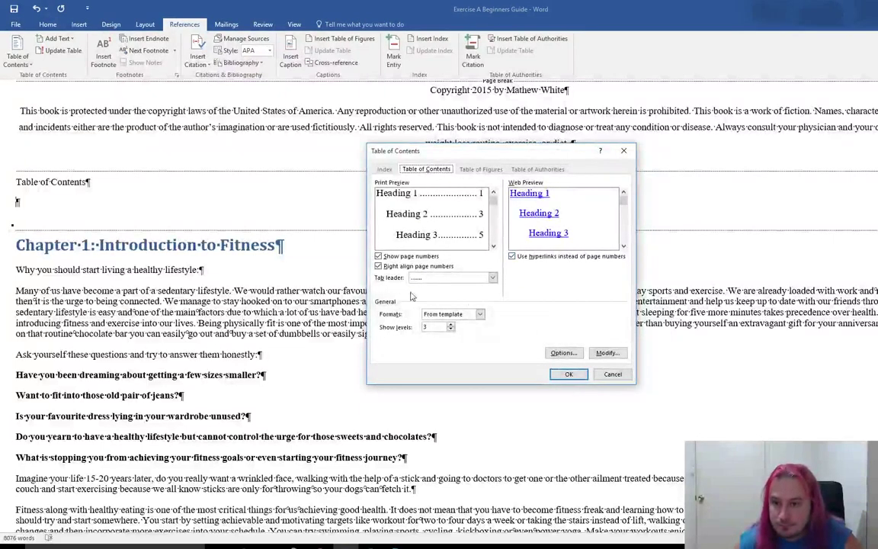
{"action": "left_click", "coordinate": [379, 257]}
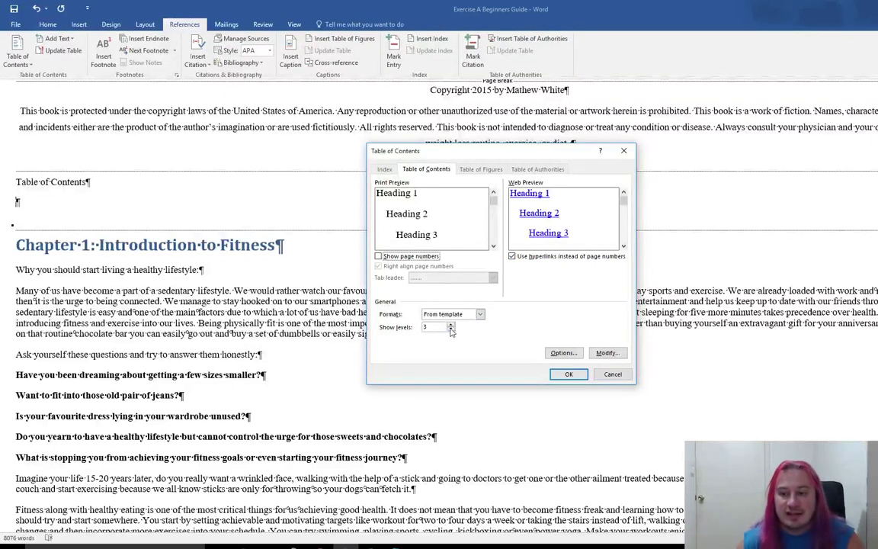
{"action": "left_click", "coordinate": [450, 330]}
{"action": "left_click", "coordinate": [450, 330]}
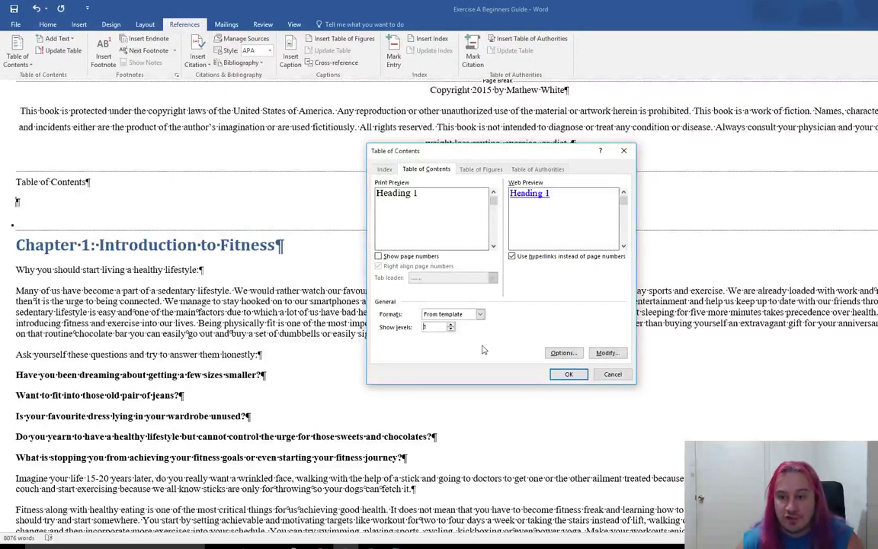
{"action": "left_click", "coordinate": [568, 374]}
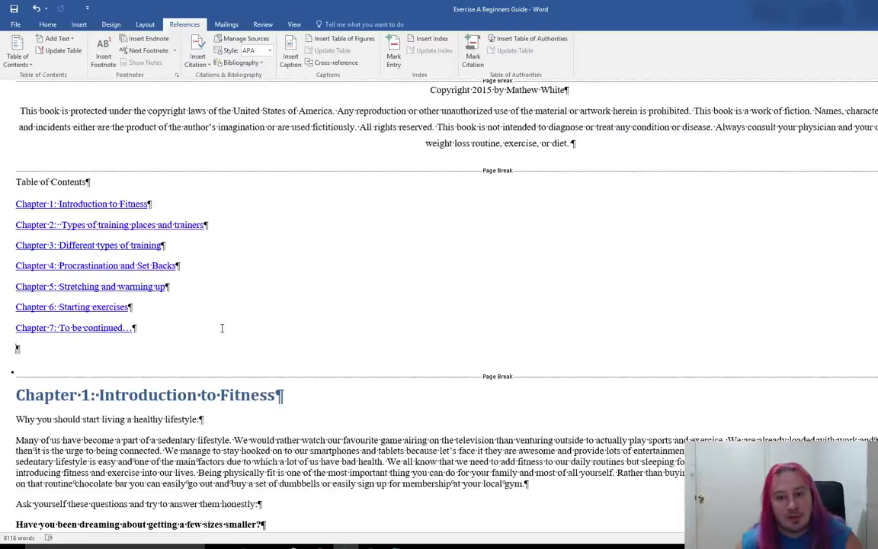
Step: Select the 'Table of Contents' heading and add a bookmark named 'toc' to it
{"action": "scroll", "coordinate": [46, 229], "scroll_direction": "up", "scroll_amount": 1}
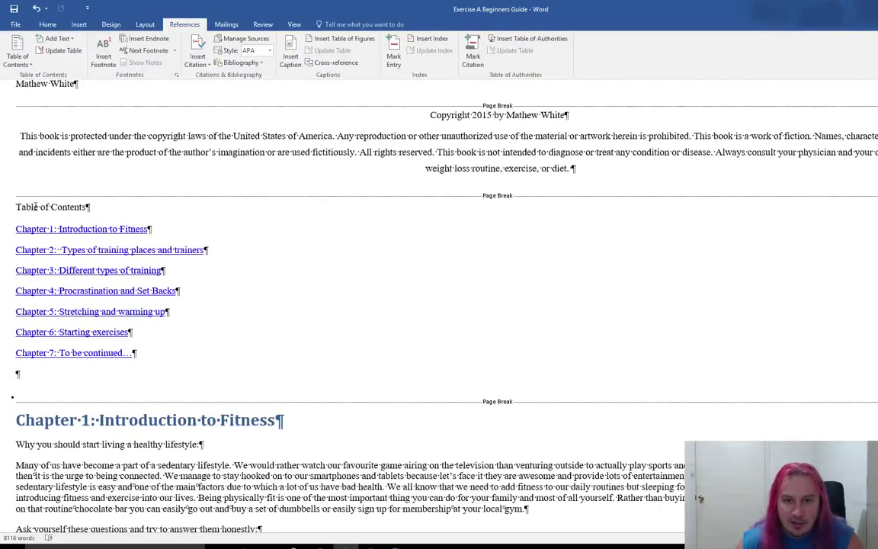
{"action": "left_click_drag", "start_coordinate": [16, 207], "coordinate": [77, 206]}
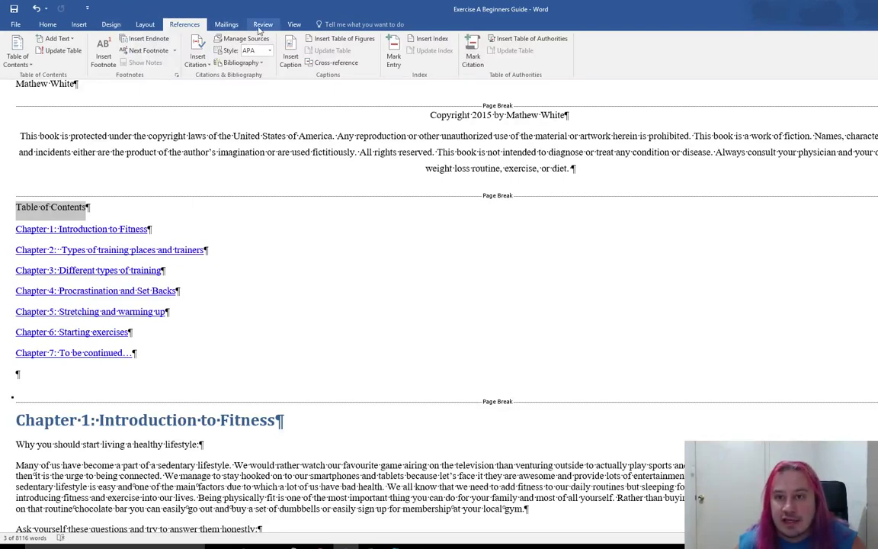
{"action": "left_click", "coordinate": [80, 24]}
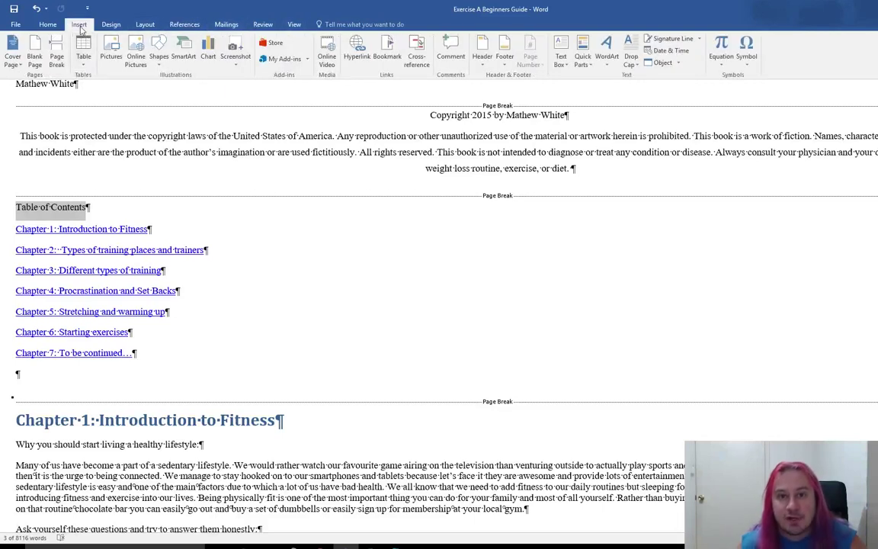
{"action": "left_click", "coordinate": [387, 55]}
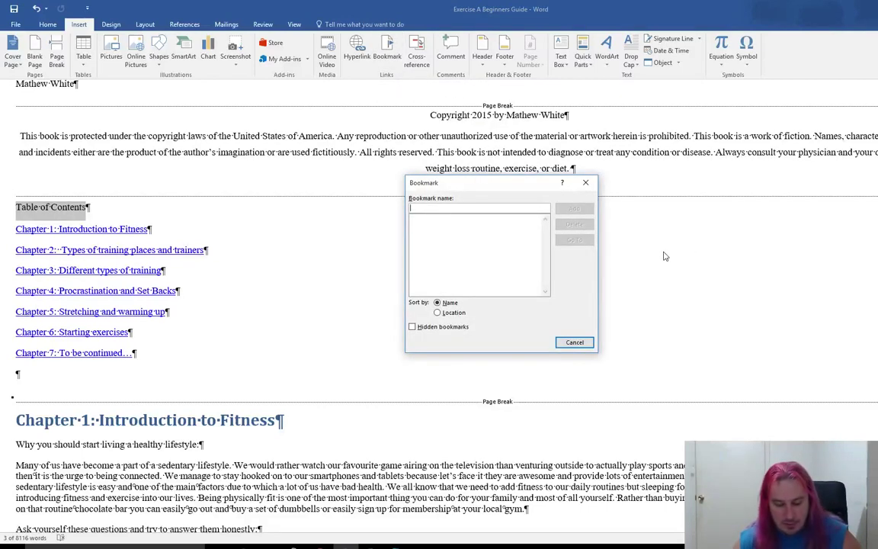
{"action": "type", "text": "toc"}
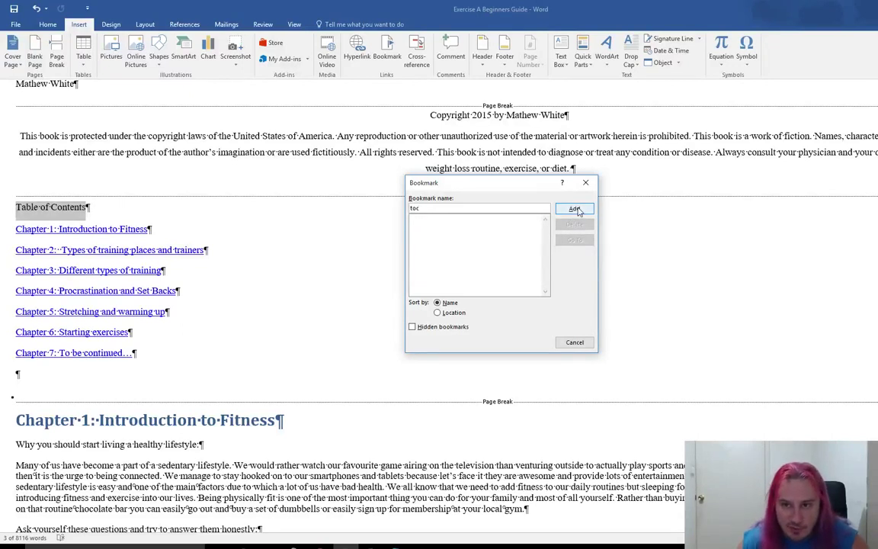
{"action": "left_click", "coordinate": [574, 210]}
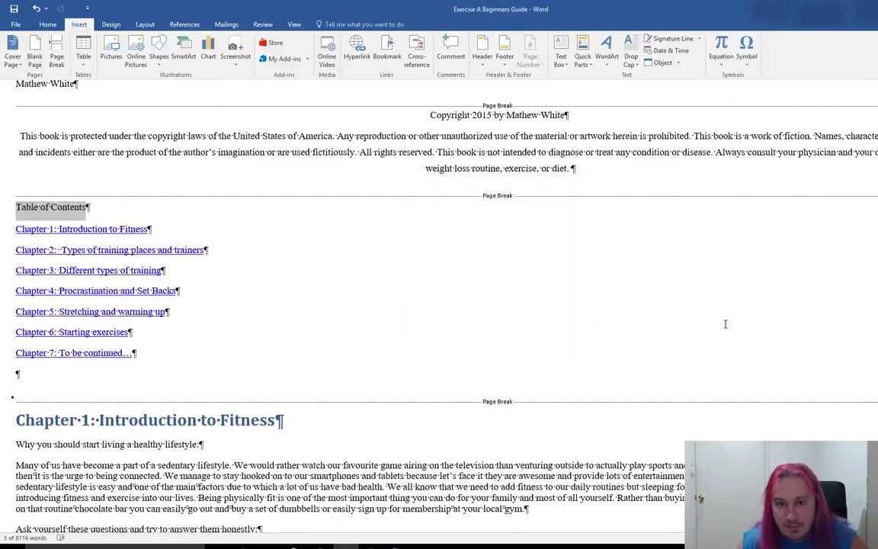
Step: Centre the book title, 'By' line and author name, then scroll down to check the document
{"action": "scroll", "coordinate": [421, 401], "scroll_direction": "up", "scroll_amount": 1}
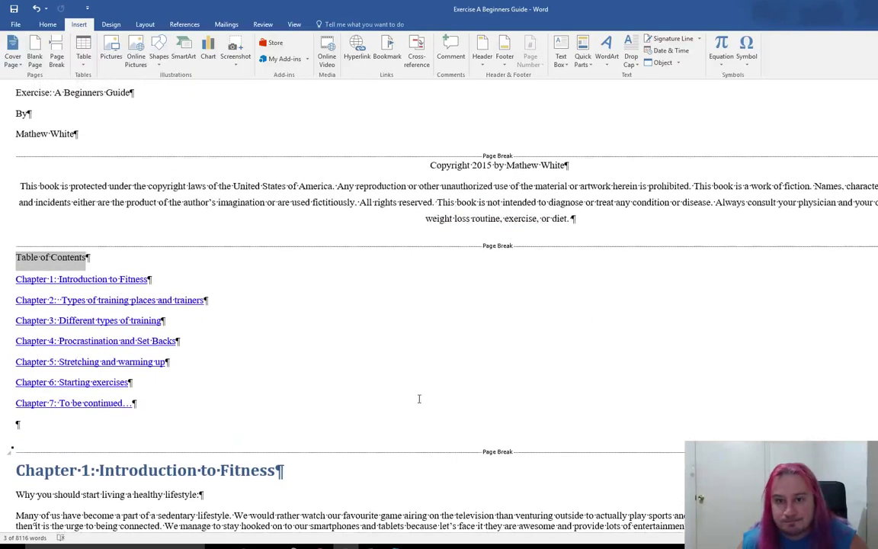
{"action": "left_click_drag", "start_coordinate": [87, 134], "coordinate": [14, 86]}
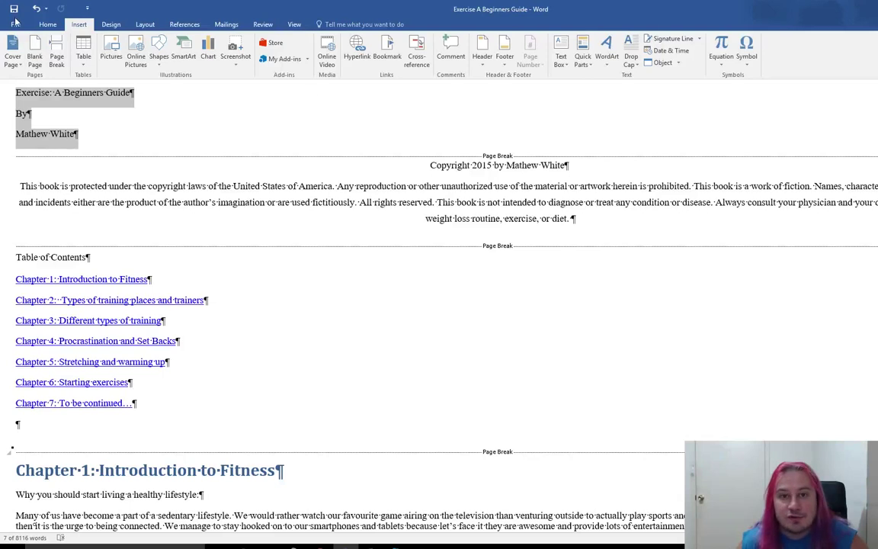
{"action": "left_click", "coordinate": [39, 27]}
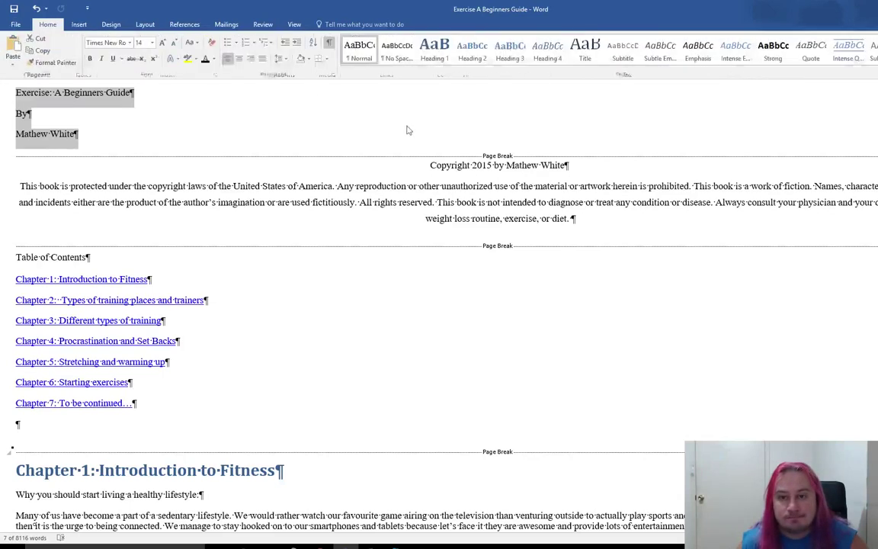
{"action": "left_click", "coordinate": [238, 59]}
{"action": "left_click", "coordinate": [520, 330]}
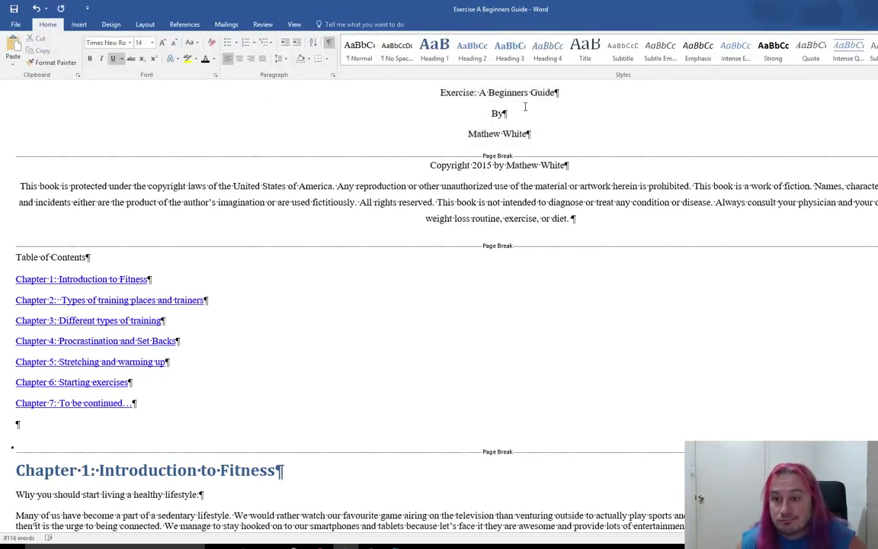
{"action": "scroll", "coordinate": [558, 162], "scroll_direction": "down", "scroll_amount": 3}
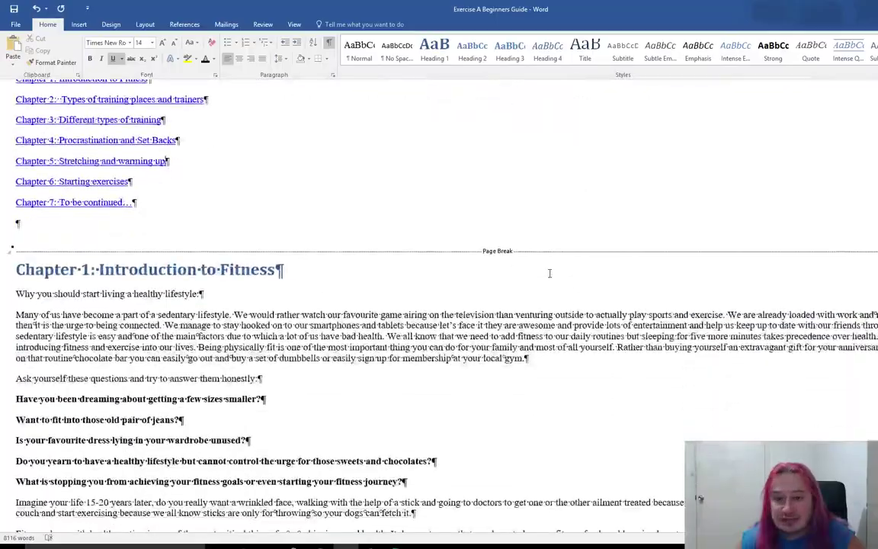
{"action": "scroll", "coordinate": [549, 272], "scroll_direction": "down", "scroll_amount": 15}
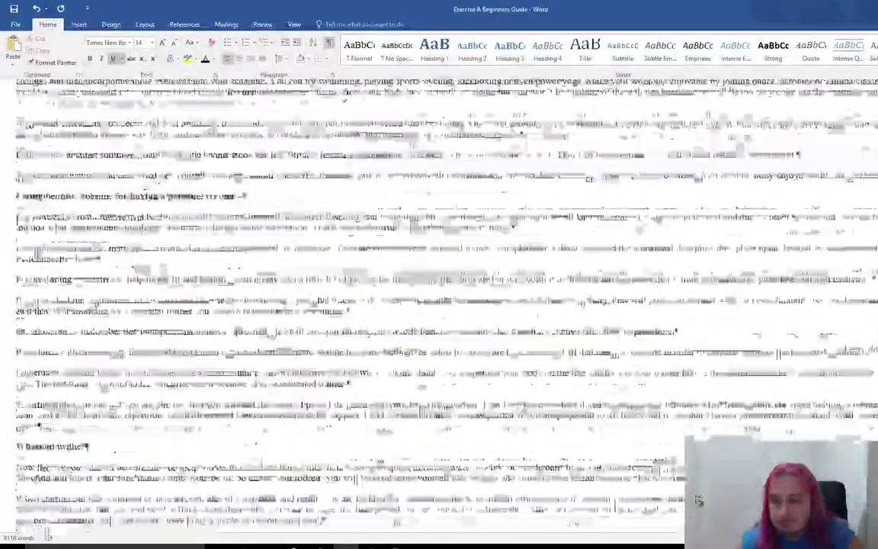
{"action": "scroll", "coordinate": [537, 313], "scroll_direction": "down", "scroll_amount": 5}
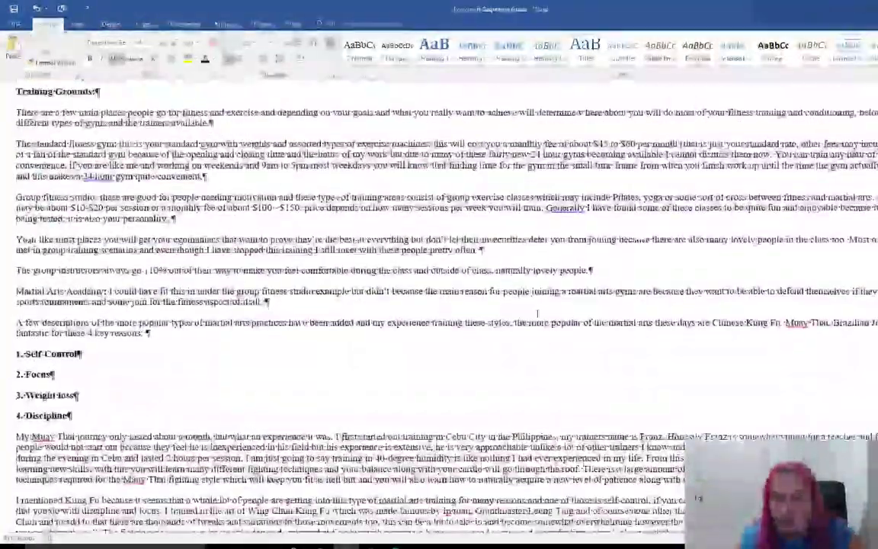
{"action": "scroll", "coordinate": [538, 312], "scroll_direction": "down", "scroll_amount": 3}
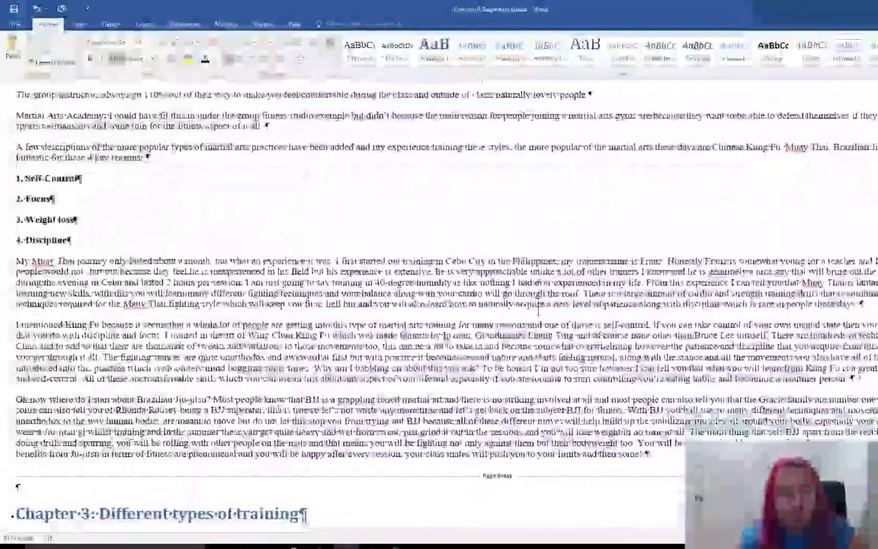
{"action": "scroll", "coordinate": [538, 312], "scroll_direction": "down", "scroll_amount": 3}
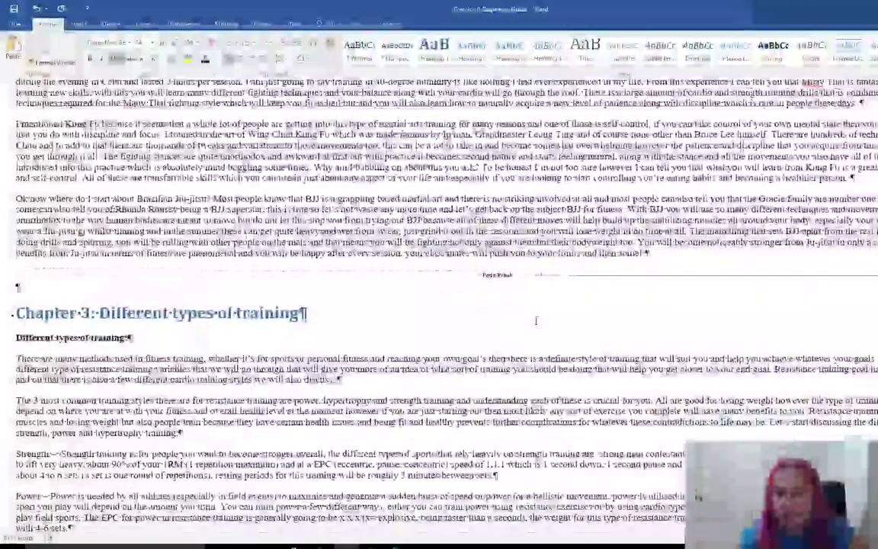